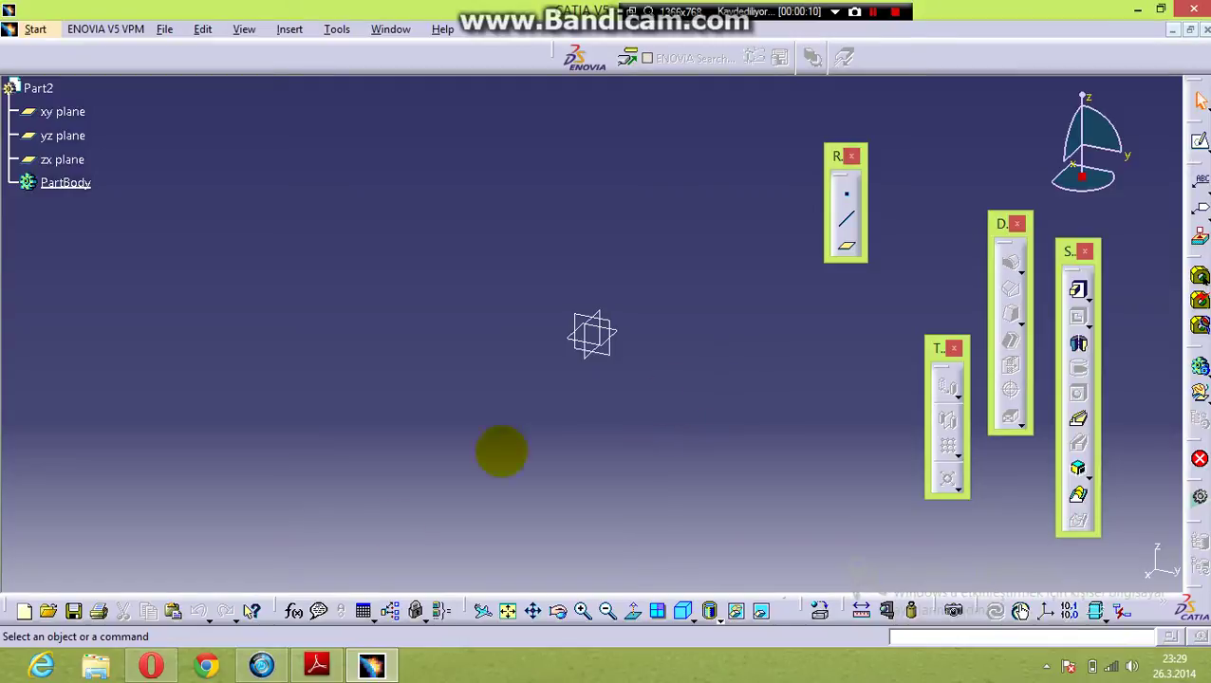
# Step: Consult part drawing 30 in Teknik Resim.pdf in Adobe Reader, return to CATIA and open a sketch on the xy plane
pyautogui.click(371, 666)
pyautogui.click(371, 665)
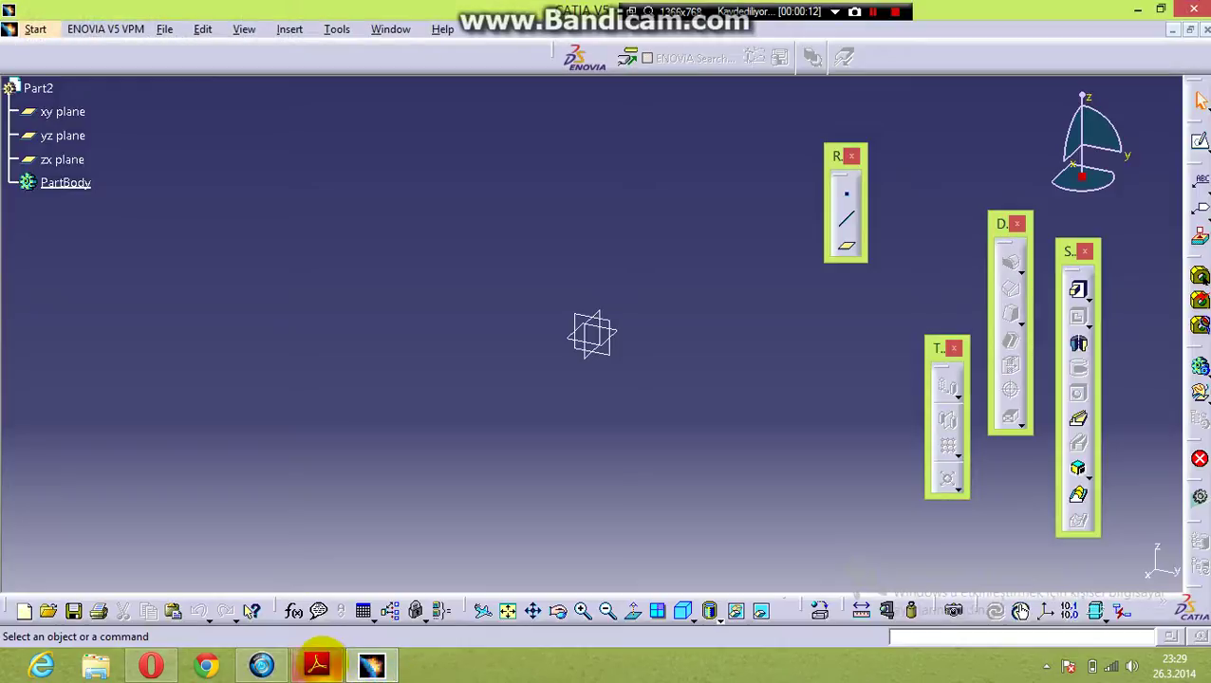
pyautogui.click(317, 665)
pyautogui.moveTo(537, 199)
pyautogui.mouseDown()
pyautogui.moveTo(313, 267)
pyautogui.moveTo(290, 533)
pyautogui.moveTo(235, 551)
pyautogui.mouseUp()
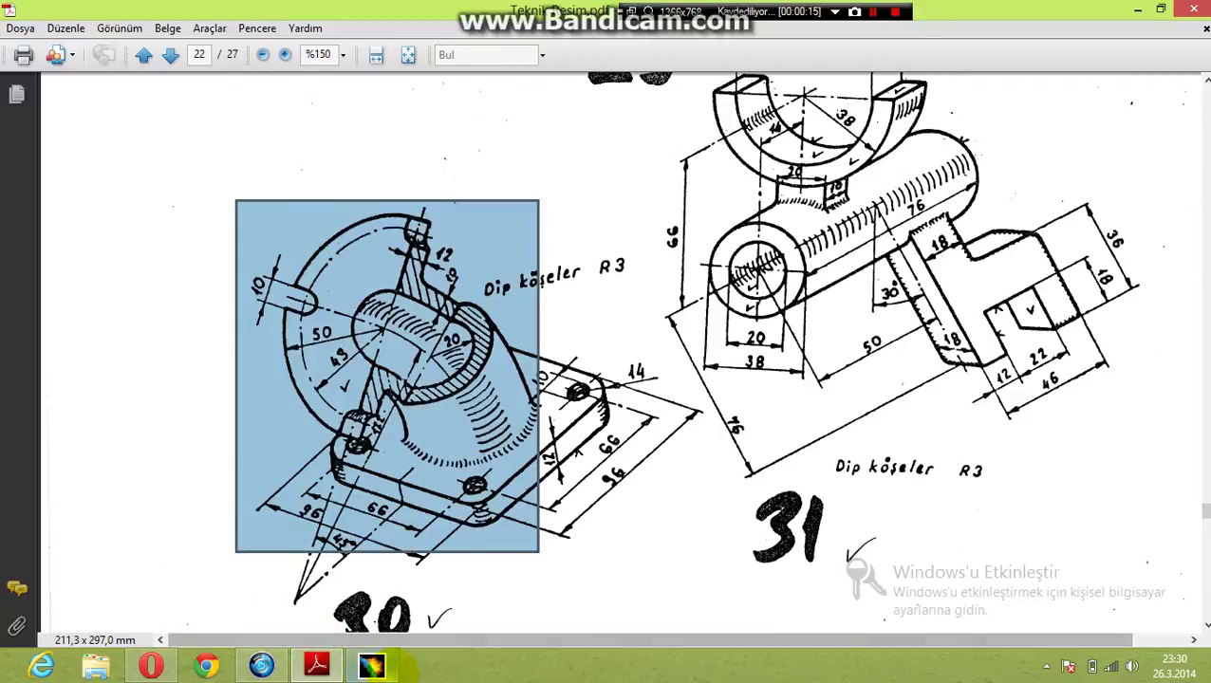
pyautogui.click(371, 666)
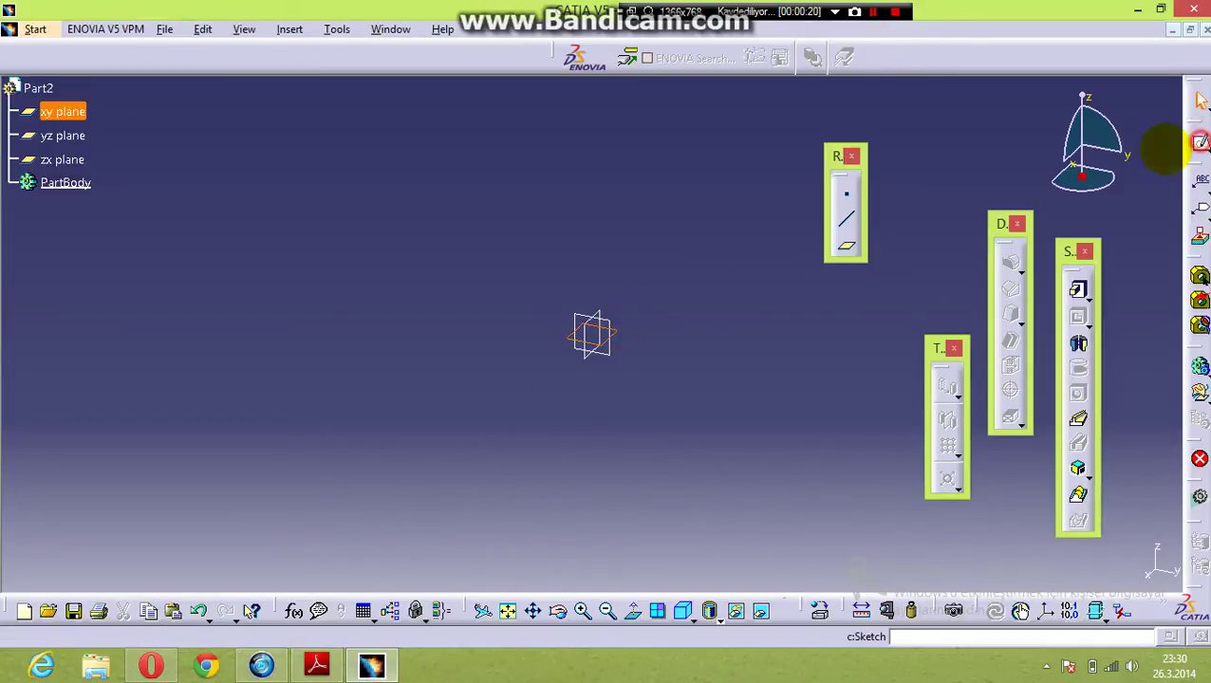
pyautogui.click(1200, 142)
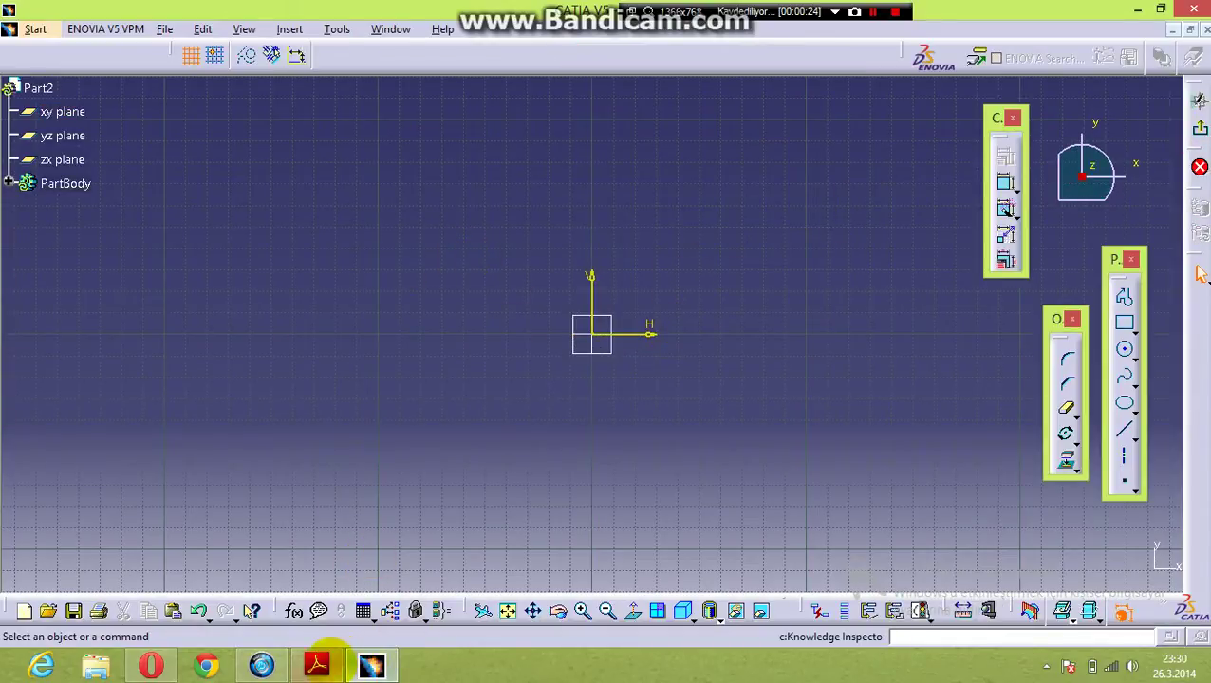
# Step: Check the base plate dimensions in the PDF drawing and, back in CATIA, sketch a rectangle about 85 by 22 mm from the origin
pyautogui.click(317, 664)
pyautogui.keyDown('ctrl'); pyautogui.scroll(2, 472, 503); pyautogui.keyUp('ctrl')
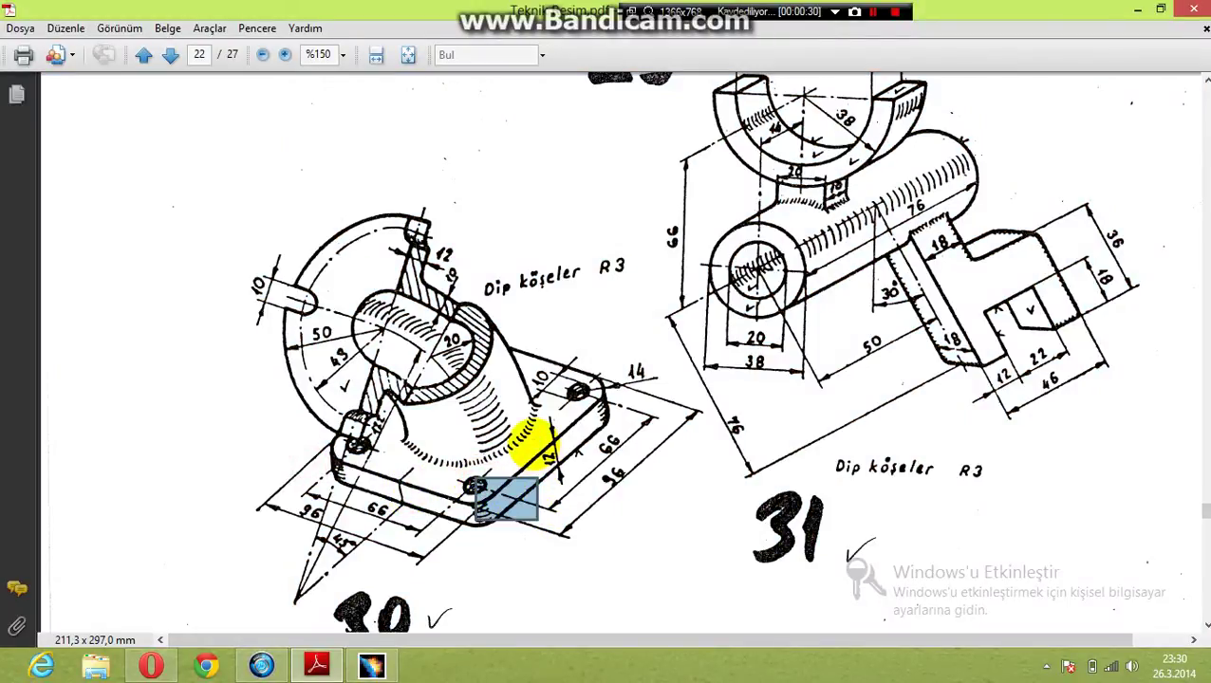
pyautogui.moveTo(533, 444); pyautogui.dragTo(573, 477)
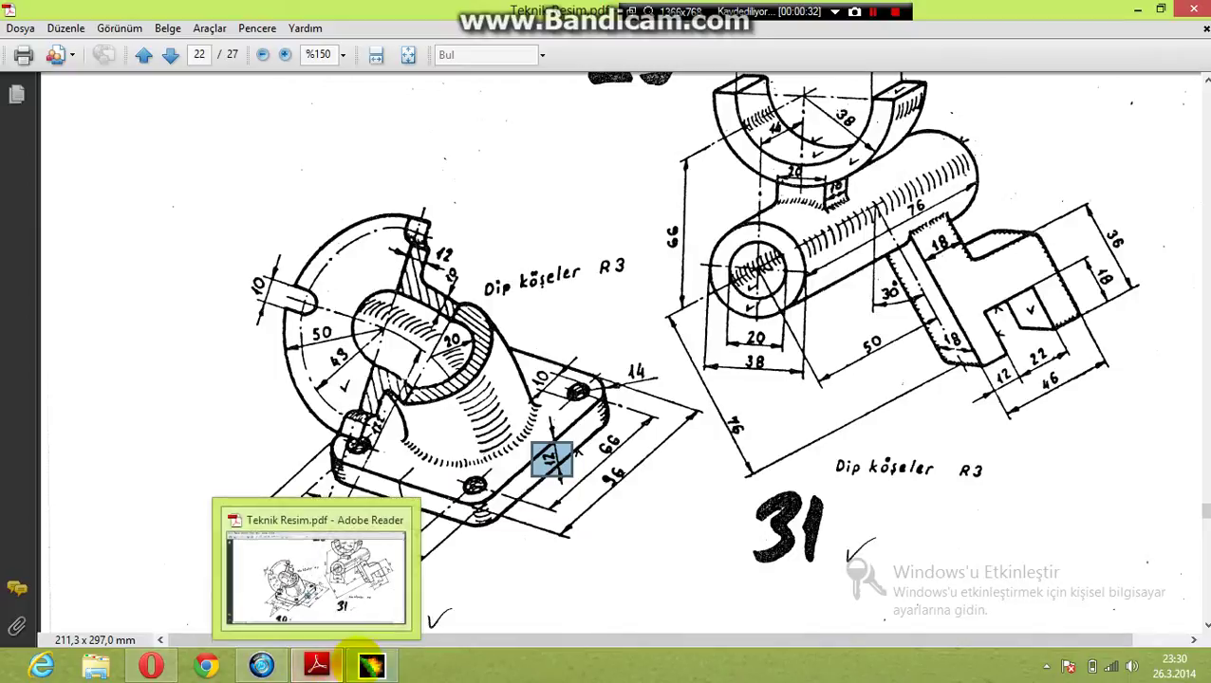
pyautogui.click(371, 665)
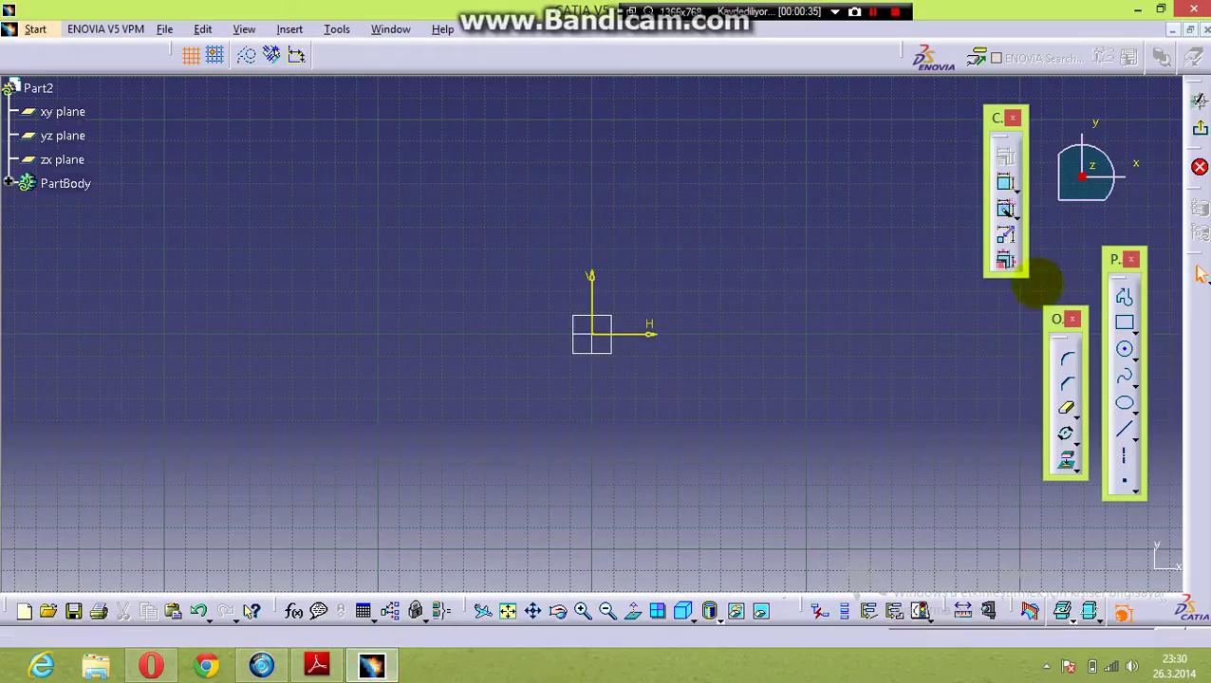
pyautogui.click(1125, 323)
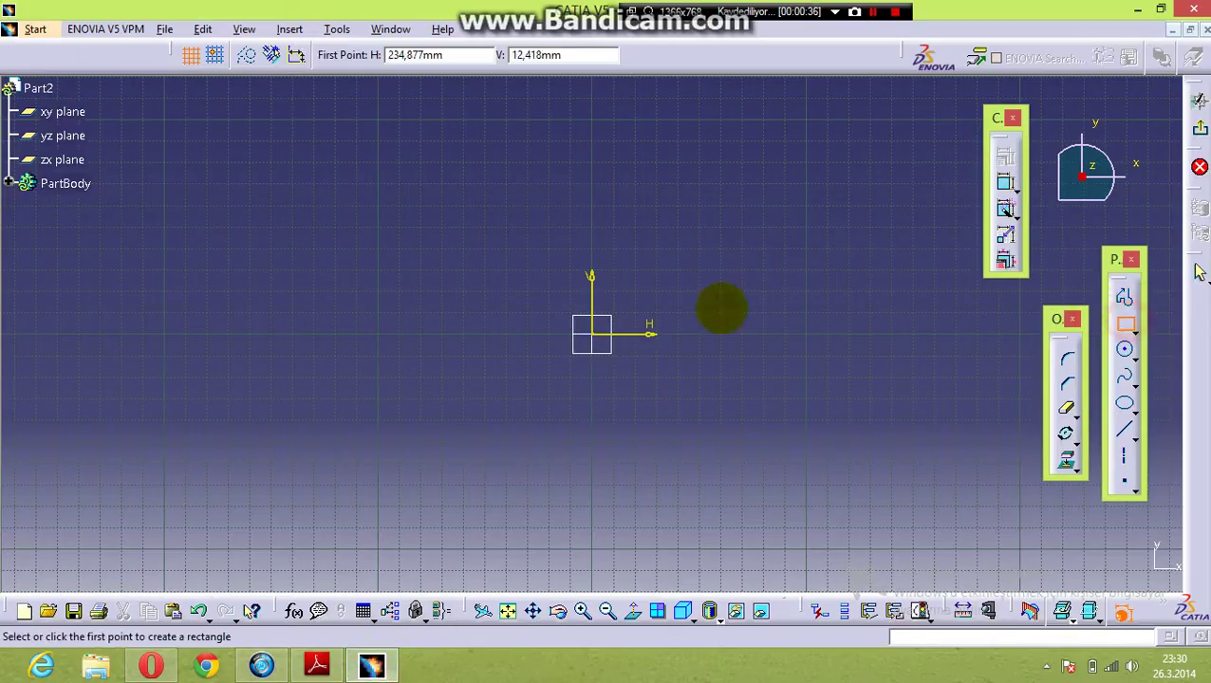
pyautogui.click(592, 334)
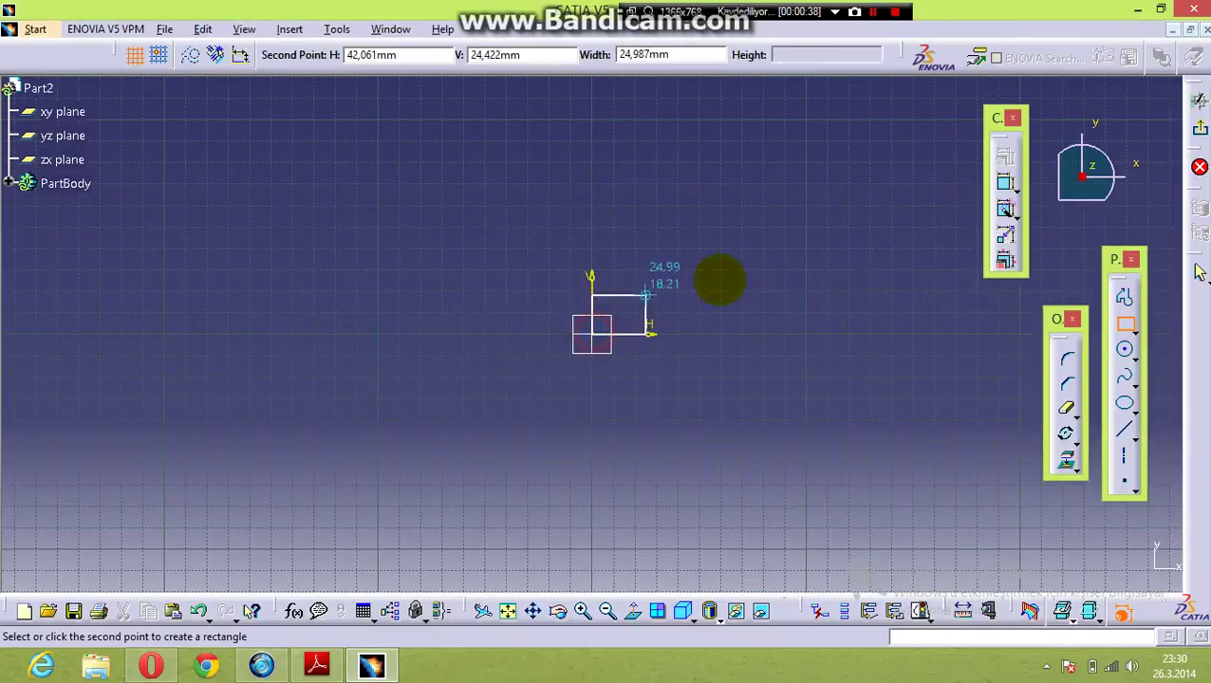
pyautogui.click(773, 287)
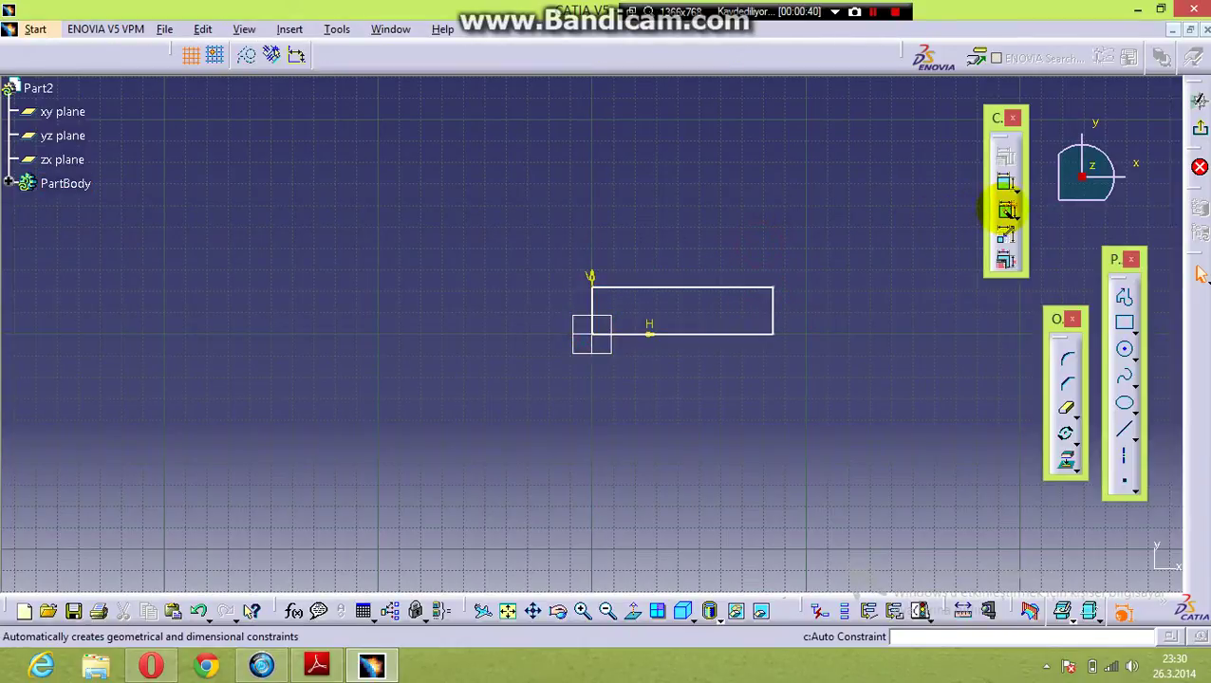
# Step: Apply Auto Constraint to all four lines of the rectangle
pyautogui.click(1006, 209)
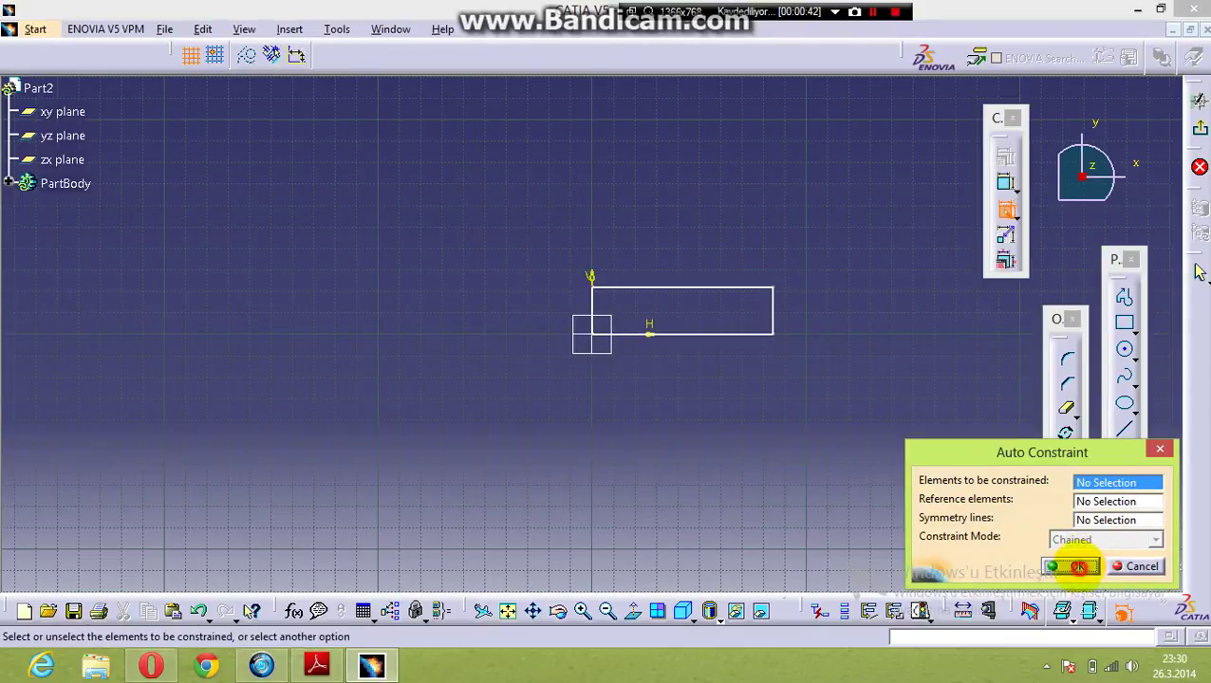
pyautogui.click(1078, 566)
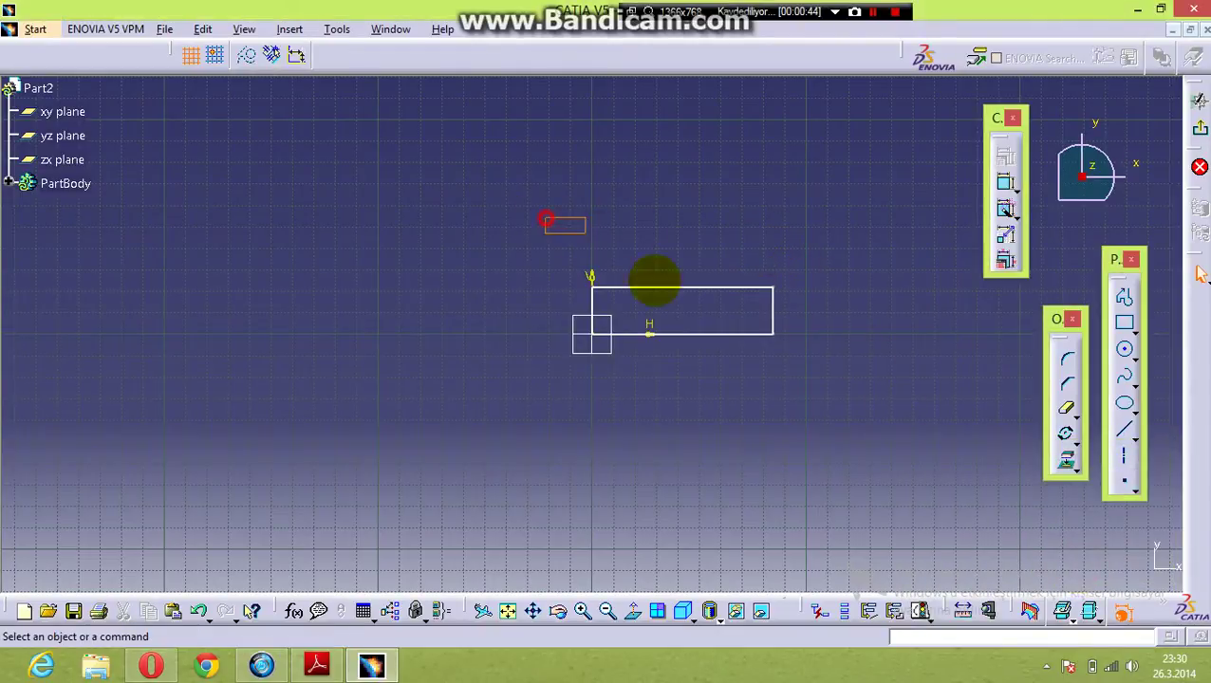
pyautogui.moveTo(542, 215); pyautogui.dragTo(849, 437)
pyautogui.click(1006, 210)
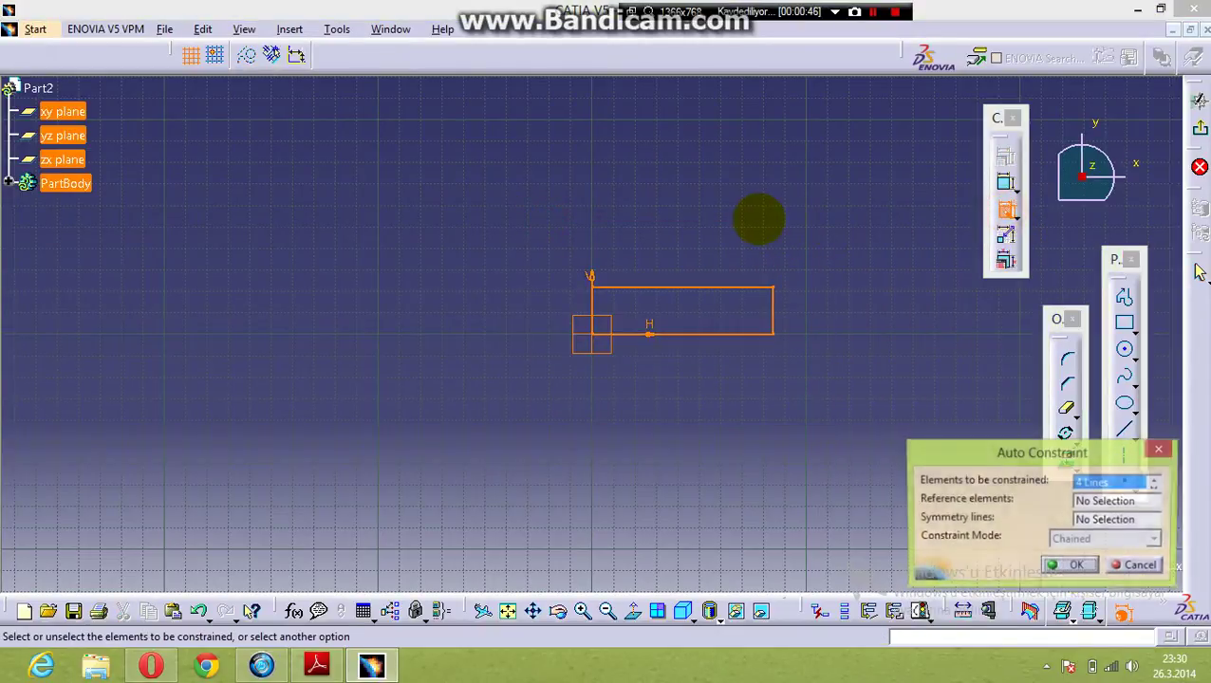
pyautogui.click(1080, 567)
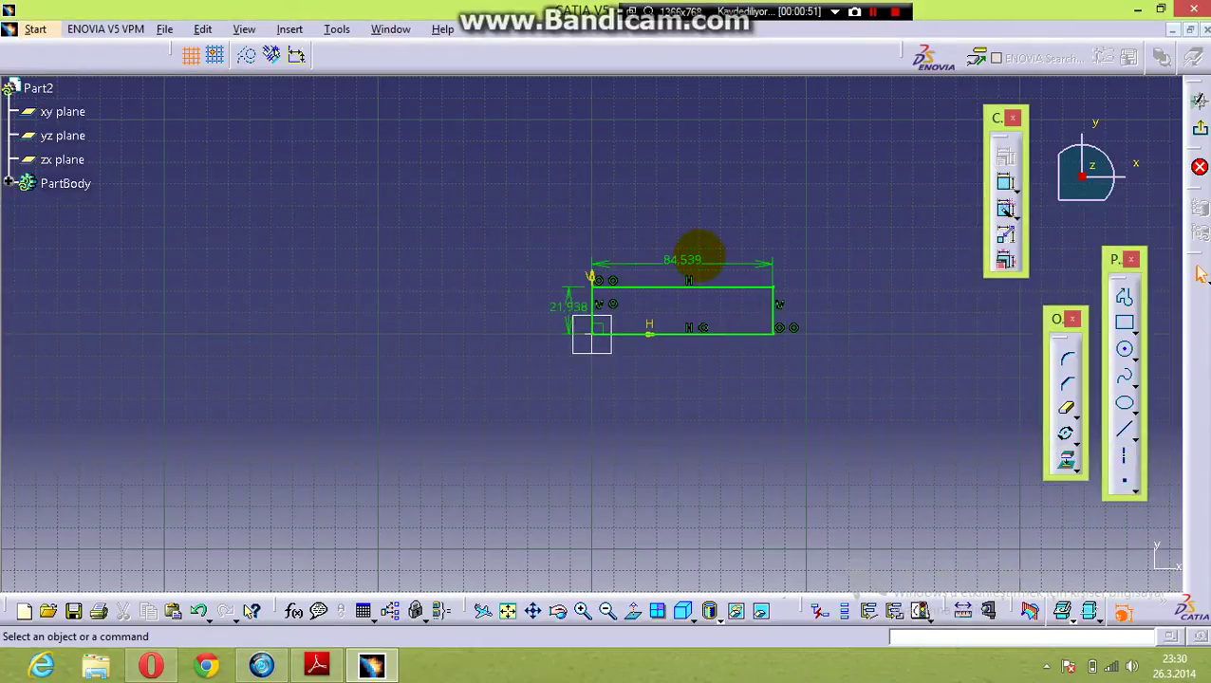
# Step: Set the rectangle's width to 96 mm and its height to 12 mm
pyautogui.doubleClick(683, 259)
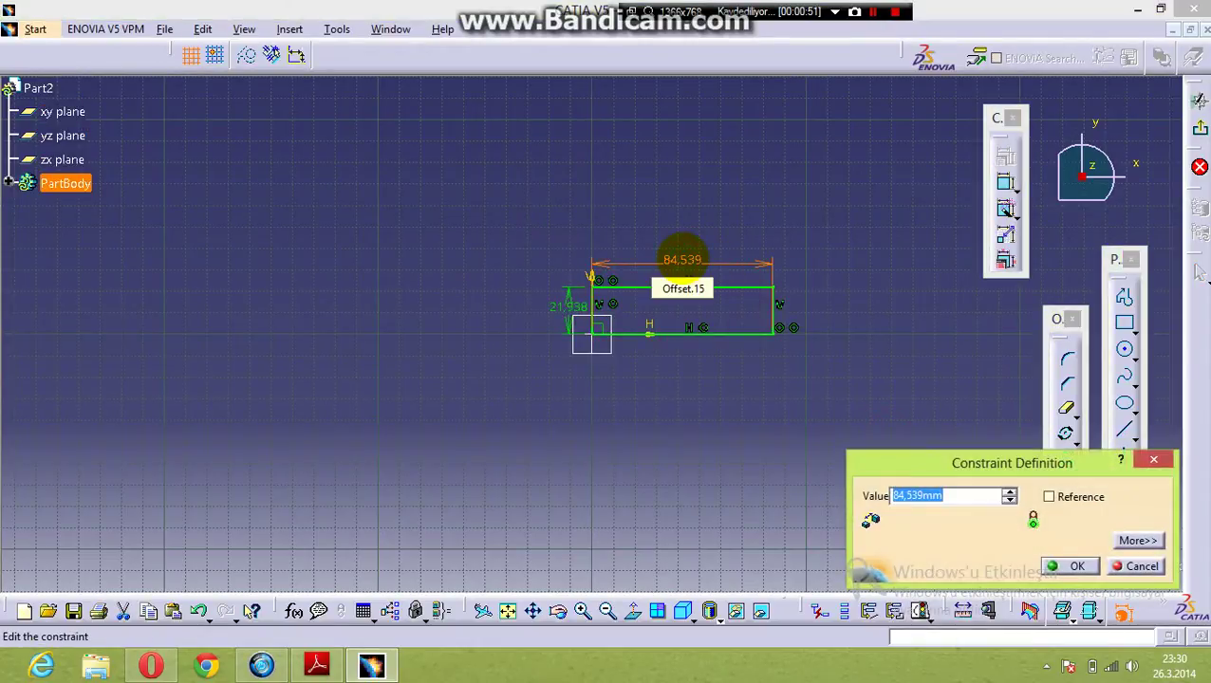
pyautogui.write('96')
pyautogui.press('Return')
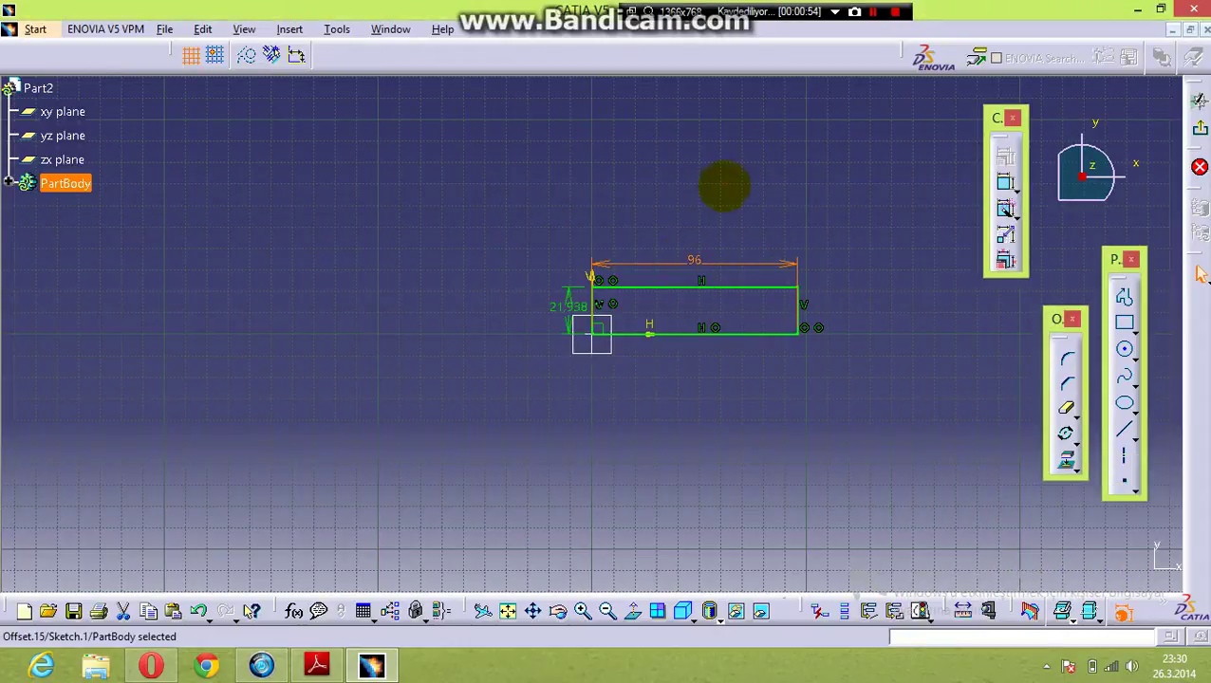
pyautogui.click(724, 185)
pyautogui.doubleClick(567, 303)
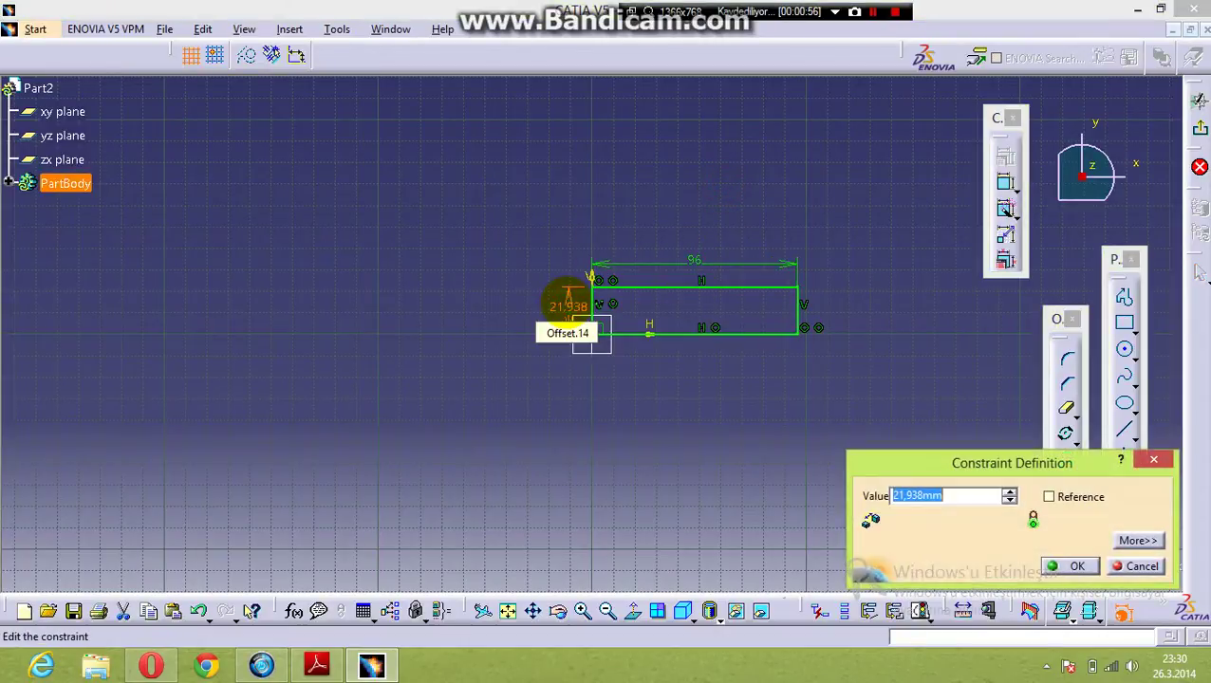
pyautogui.write('12')
pyautogui.press('Return')
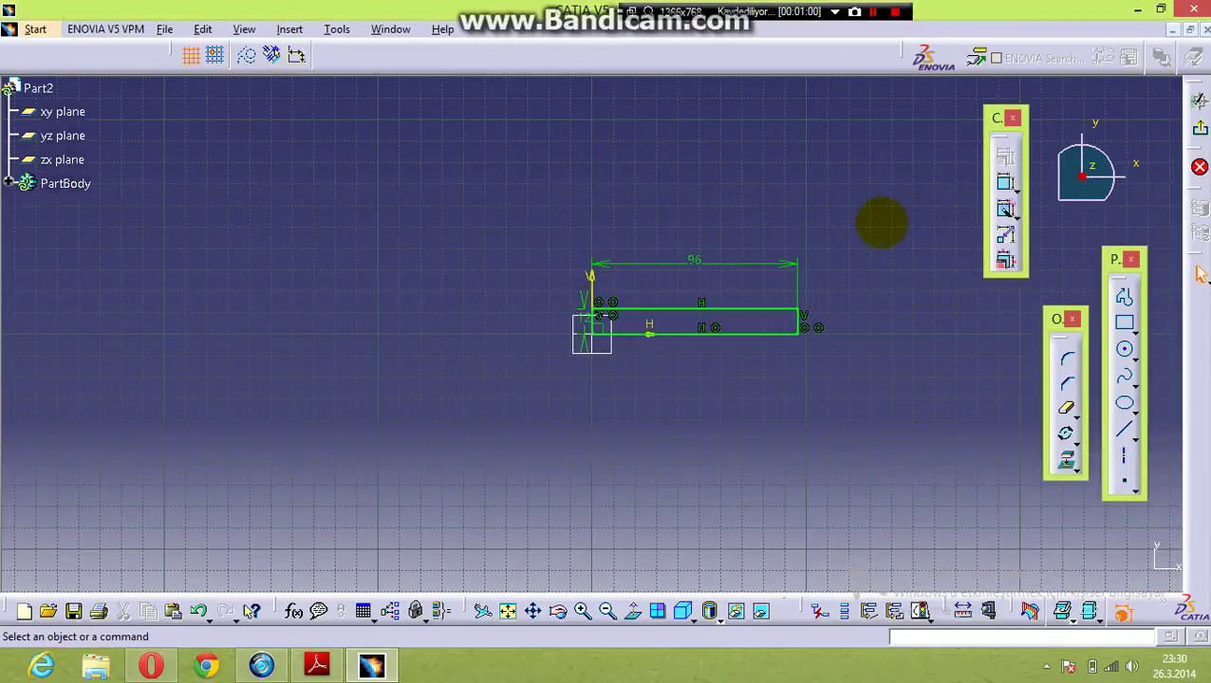
# Step: Exit the sketch and pad the rectangle with a length of 48 mm and mirrored extent
pyautogui.click(1201, 130)
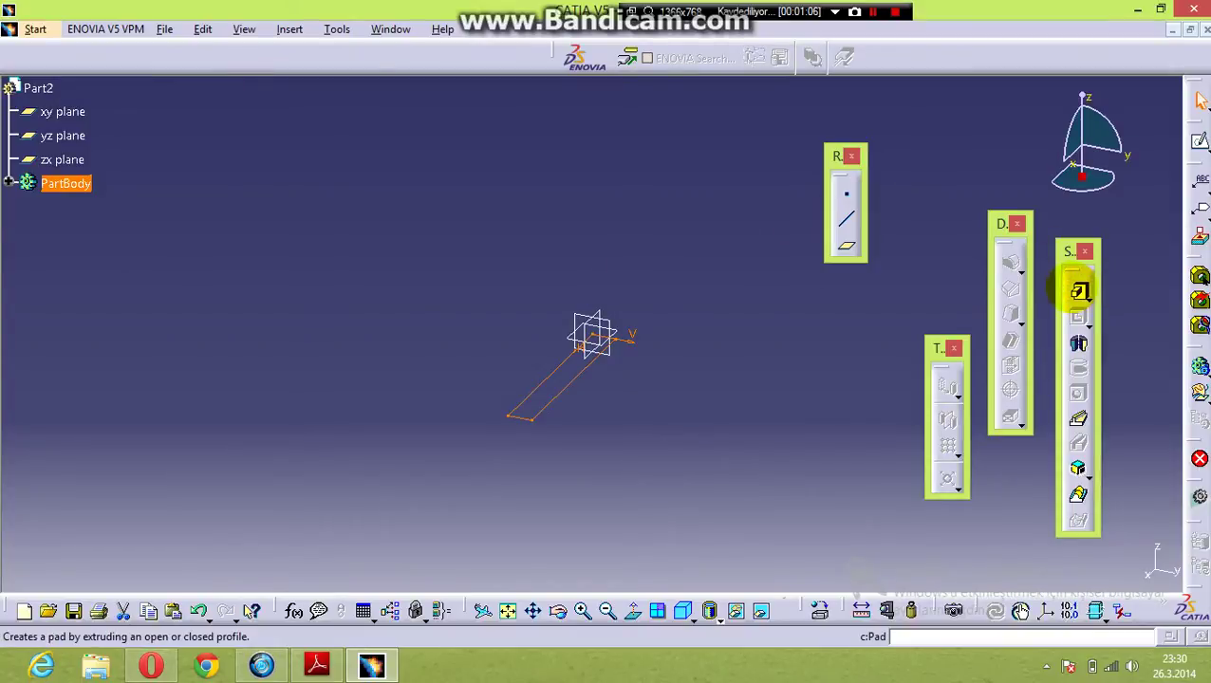
pyautogui.click(1079, 291)
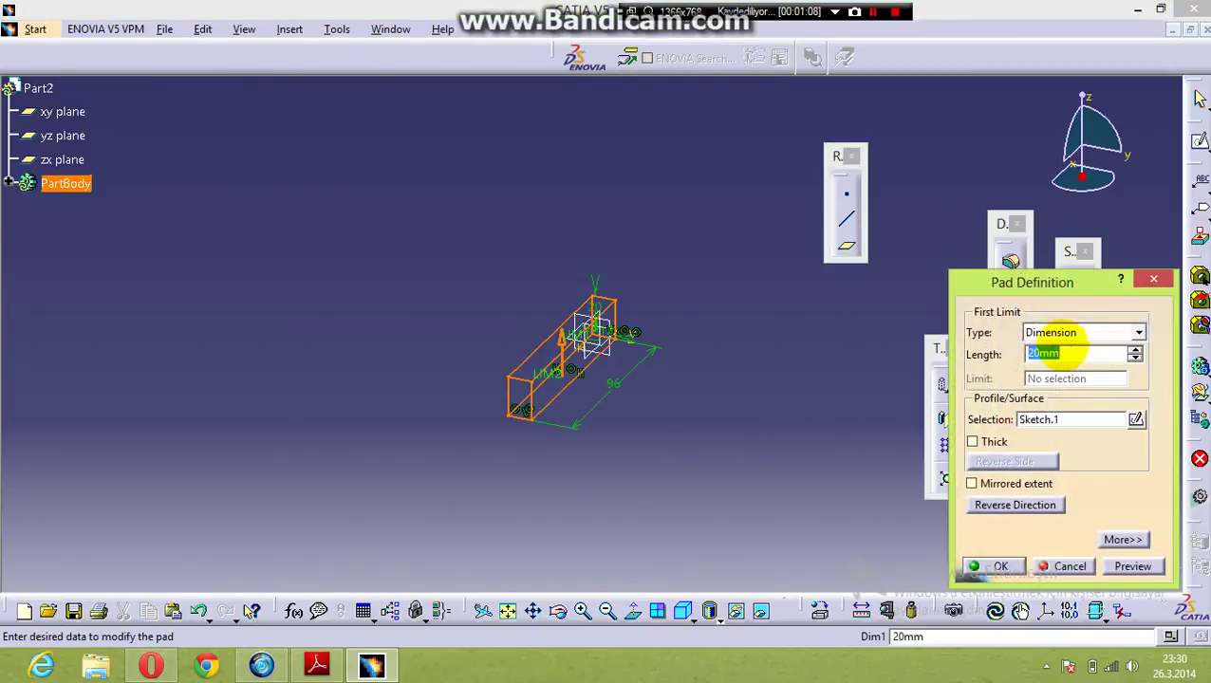
pyautogui.click(972, 484)
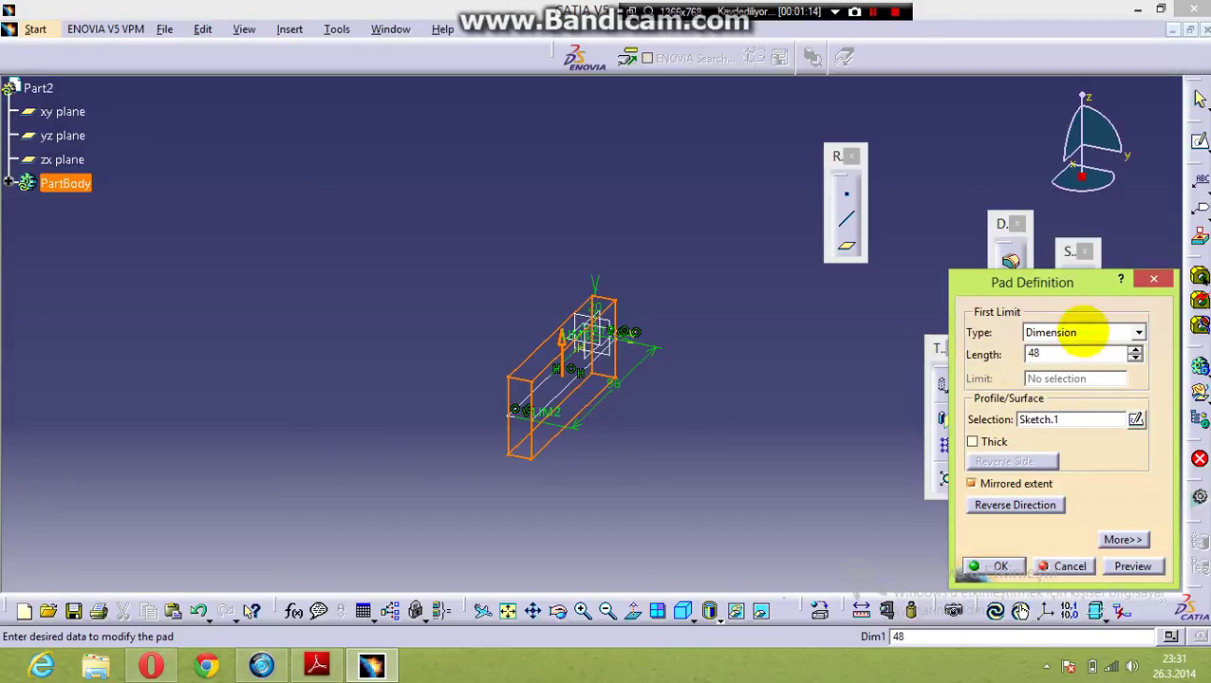
pyautogui.click(999, 566)
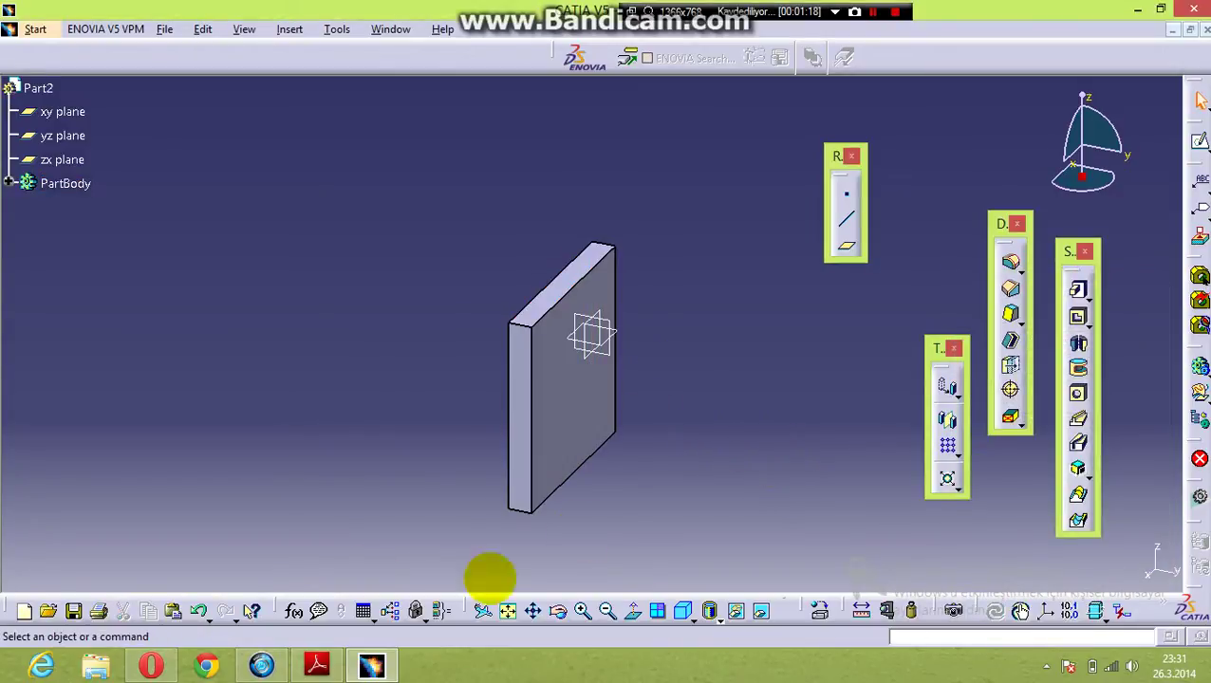
# Step: Recheck the PDF drawing and sketch a circle about 65 mm in diameter near the middle of the plate's large front face, centred on the H axis
pyautogui.click(318, 657)
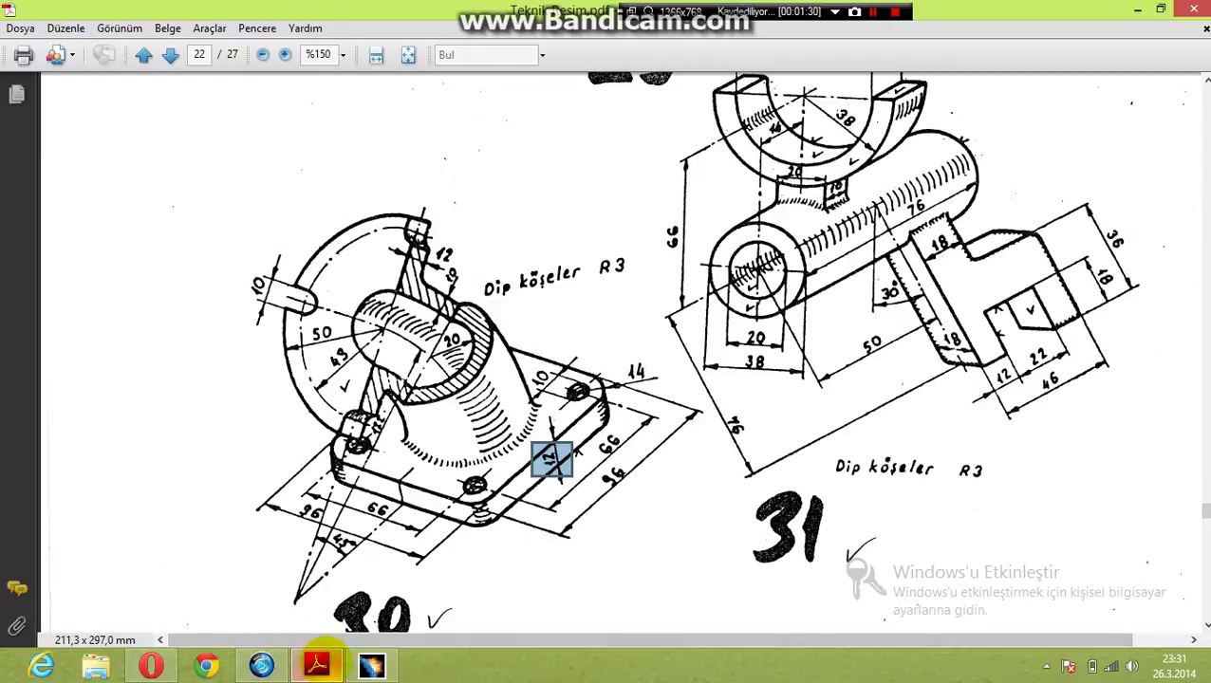
pyautogui.click(318, 665)
pyautogui.click(581, 397)
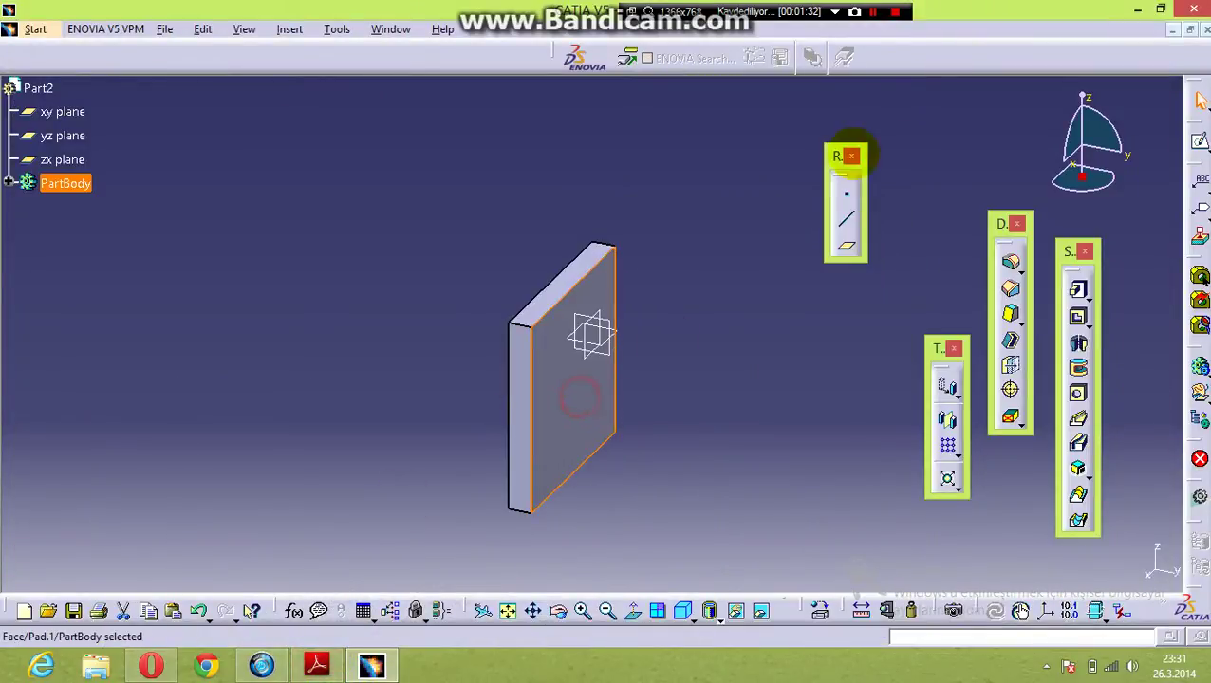
pyautogui.click(1201, 140)
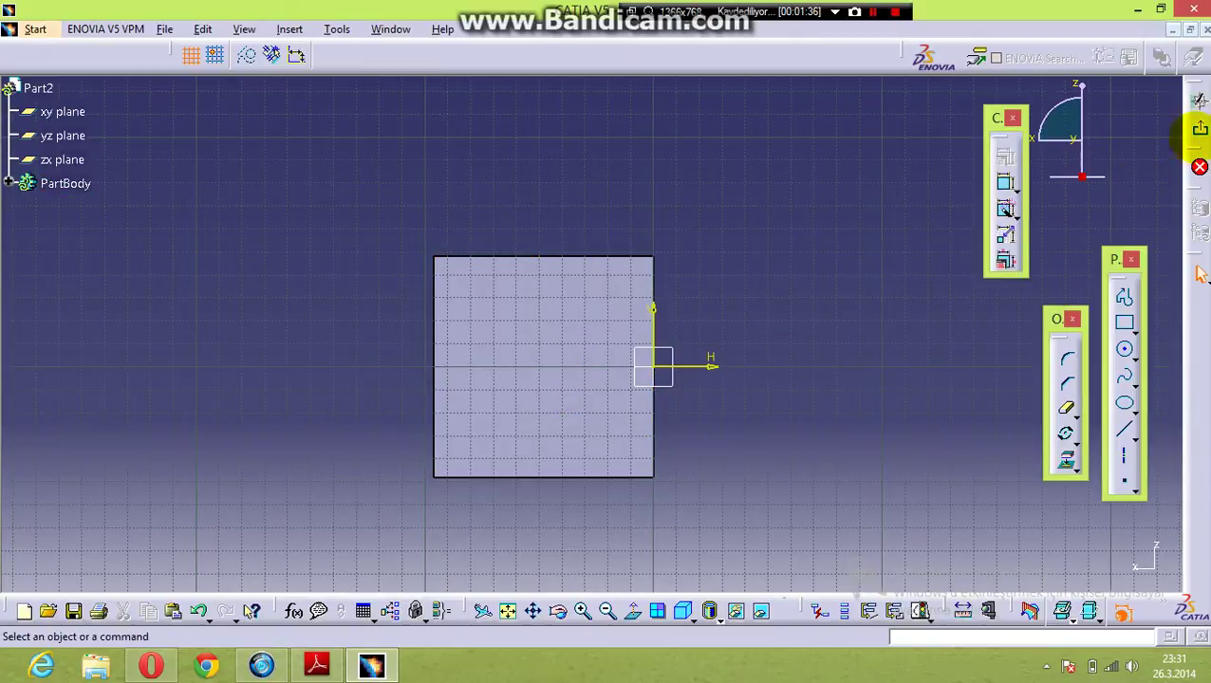
pyautogui.click(1125, 351)
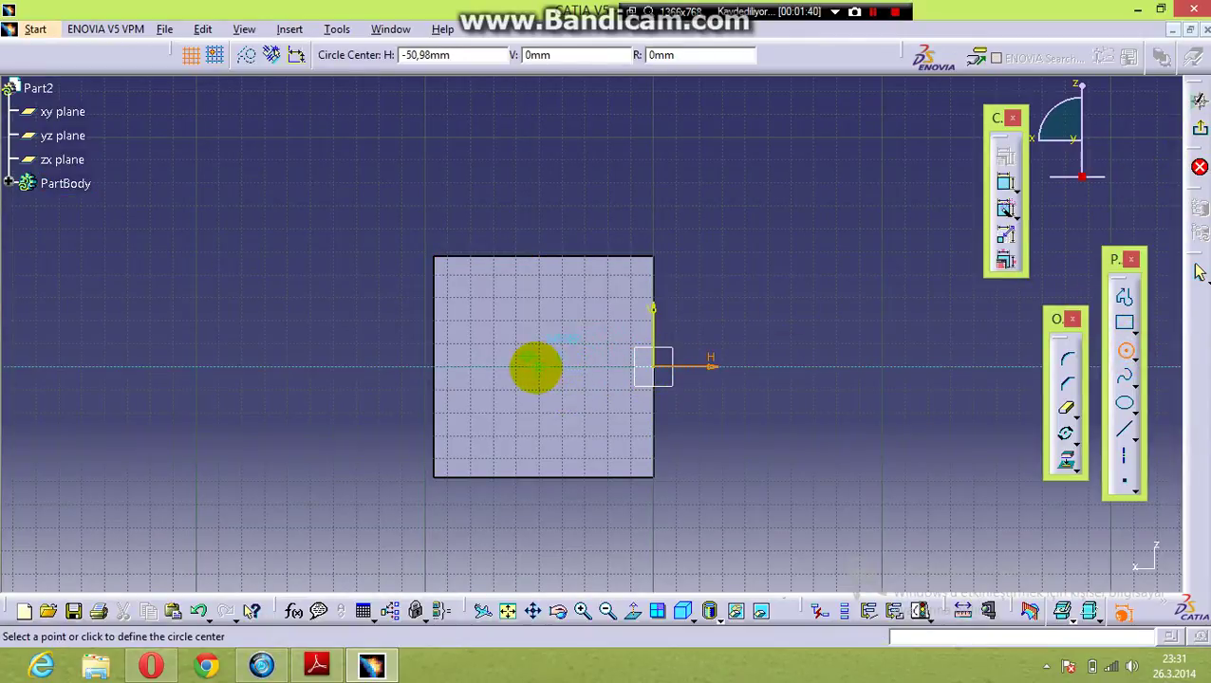
pyautogui.click(536, 367)
pyautogui.click(589, 418)
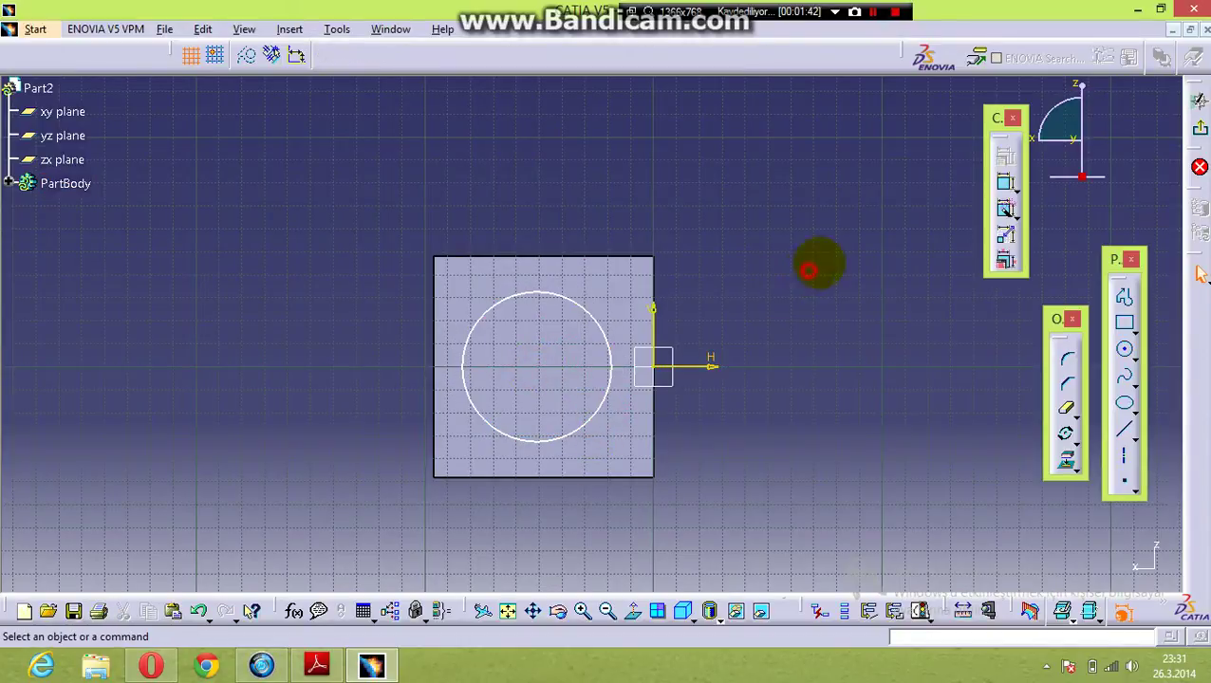
# Step: Dimension the circle and set its diameter to 60 mm
pyautogui.click(1006, 183)
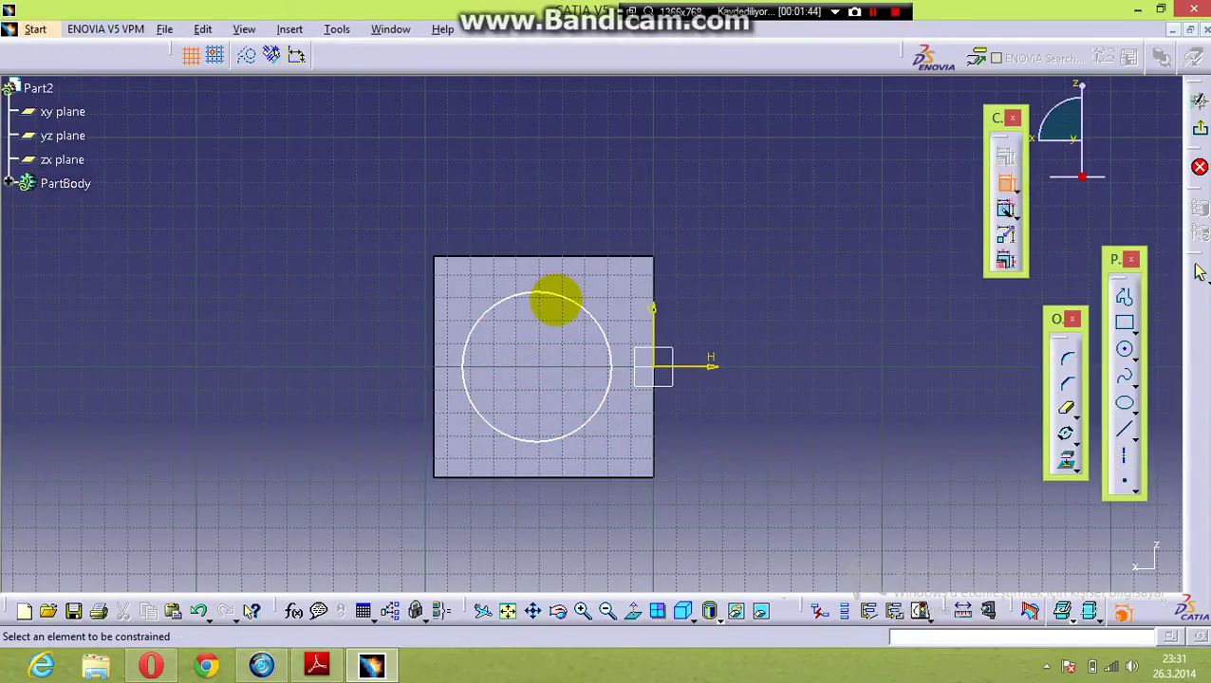
pyautogui.click(560, 296)
pyautogui.click(590, 184)
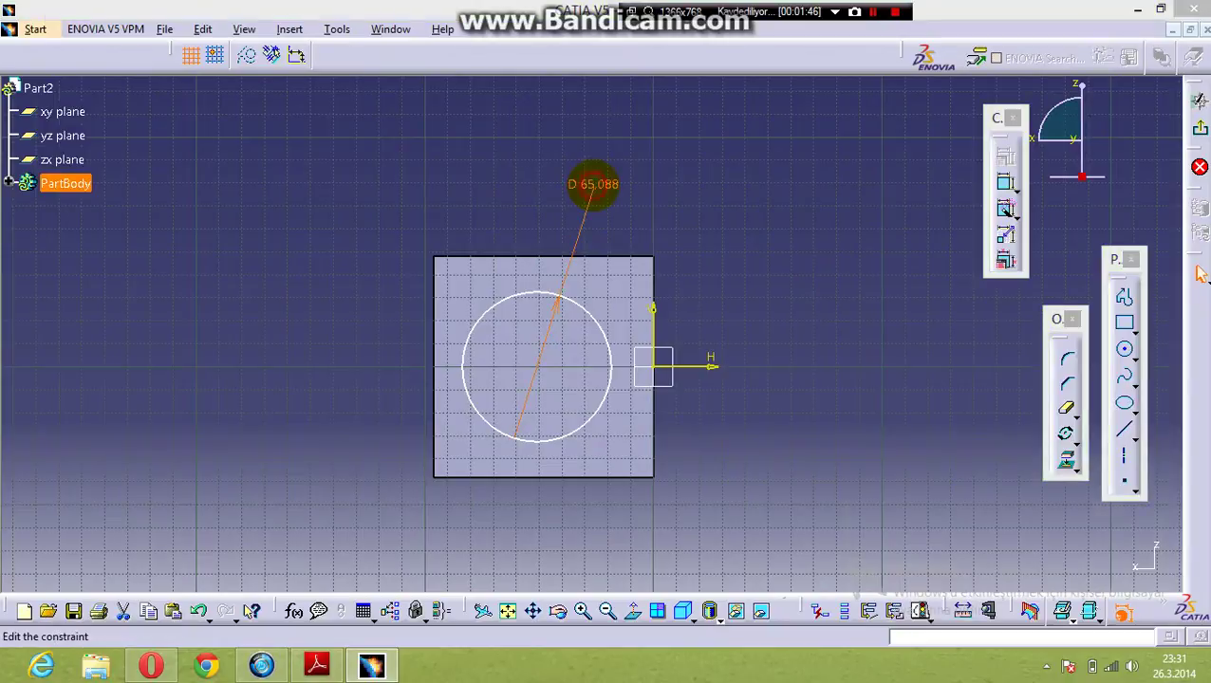
pyautogui.doubleClick(593, 184)
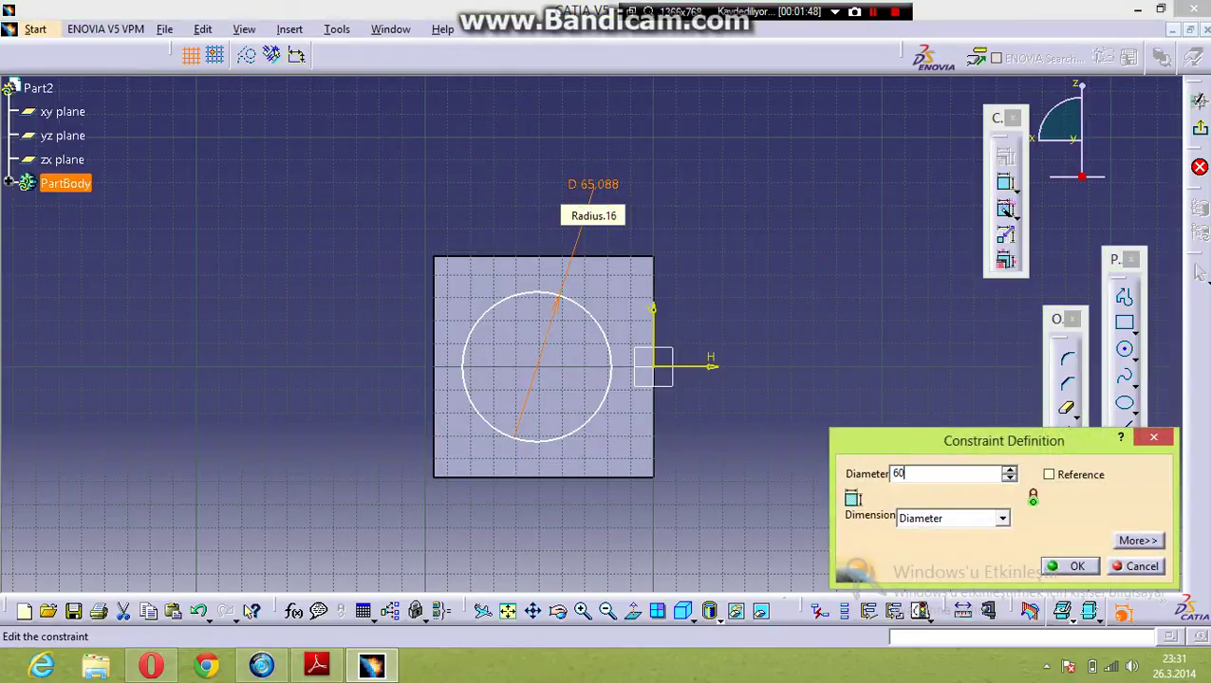
pyautogui.press('Return')
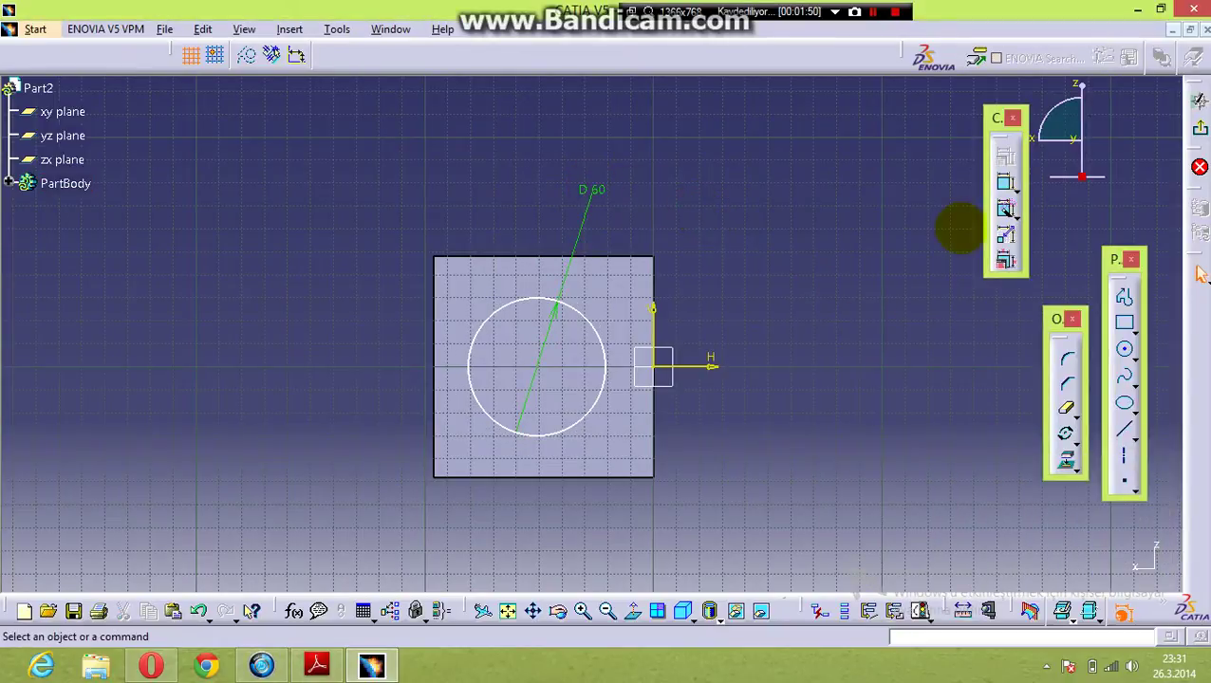
# Step: Dimension the circle's centre from the plate's vertical edge at the sketch origin and set the distance to 48 mm
pyautogui.click(541, 356)
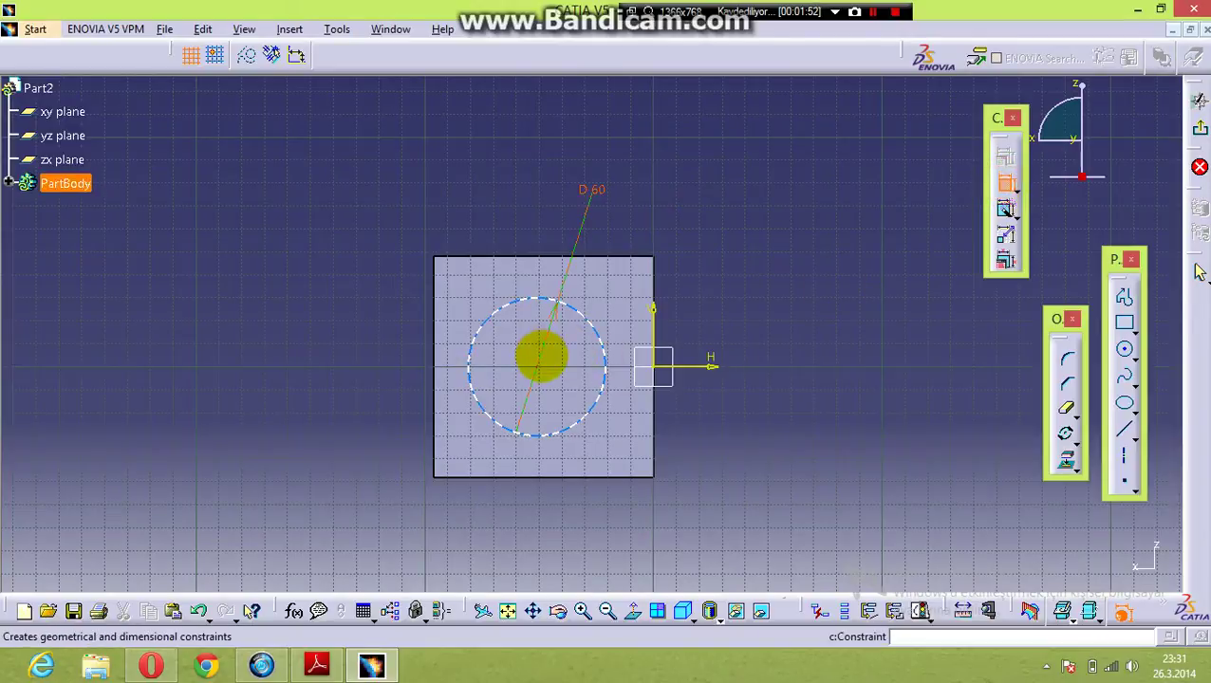
pyautogui.click(539, 365)
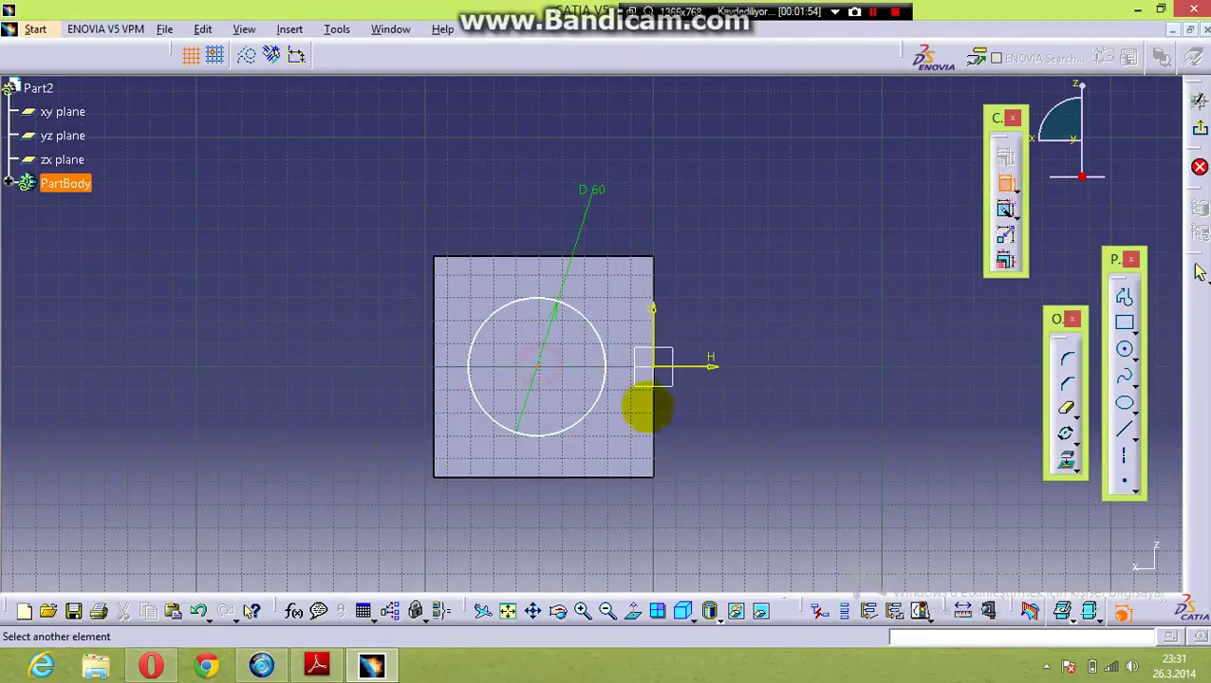
pyautogui.click(654, 414)
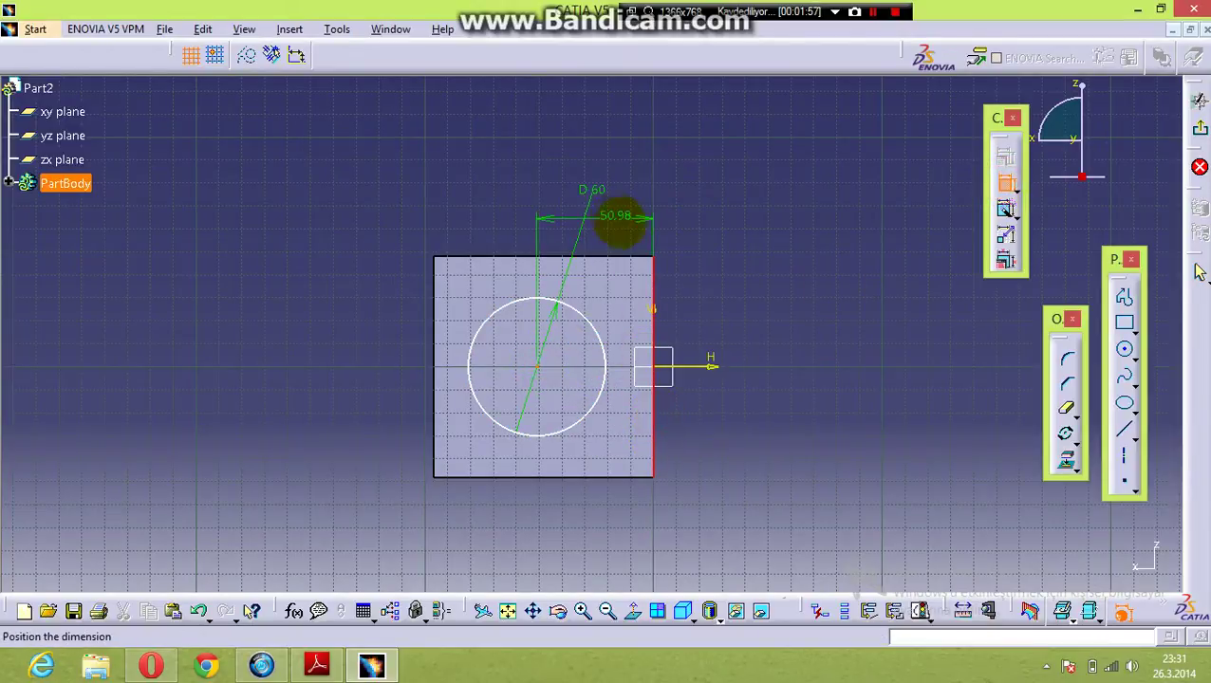
pyautogui.click(632, 239)
pyautogui.doubleClick(632, 237)
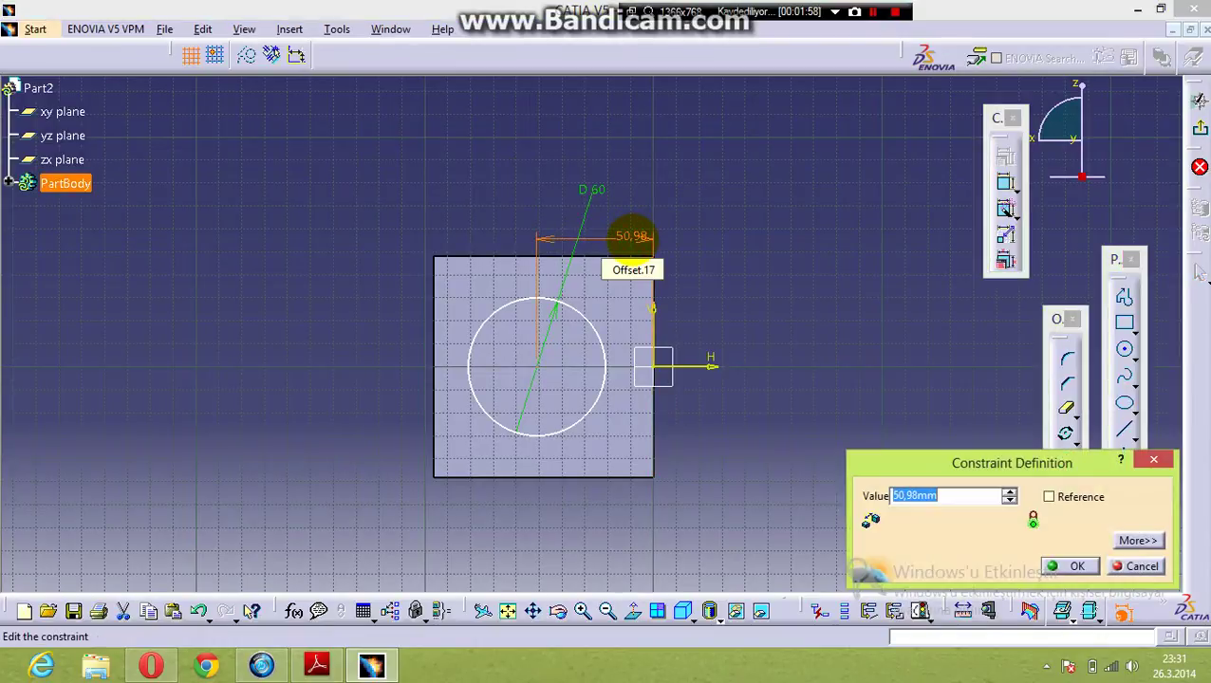
pyautogui.write('48')
pyautogui.press('Return')
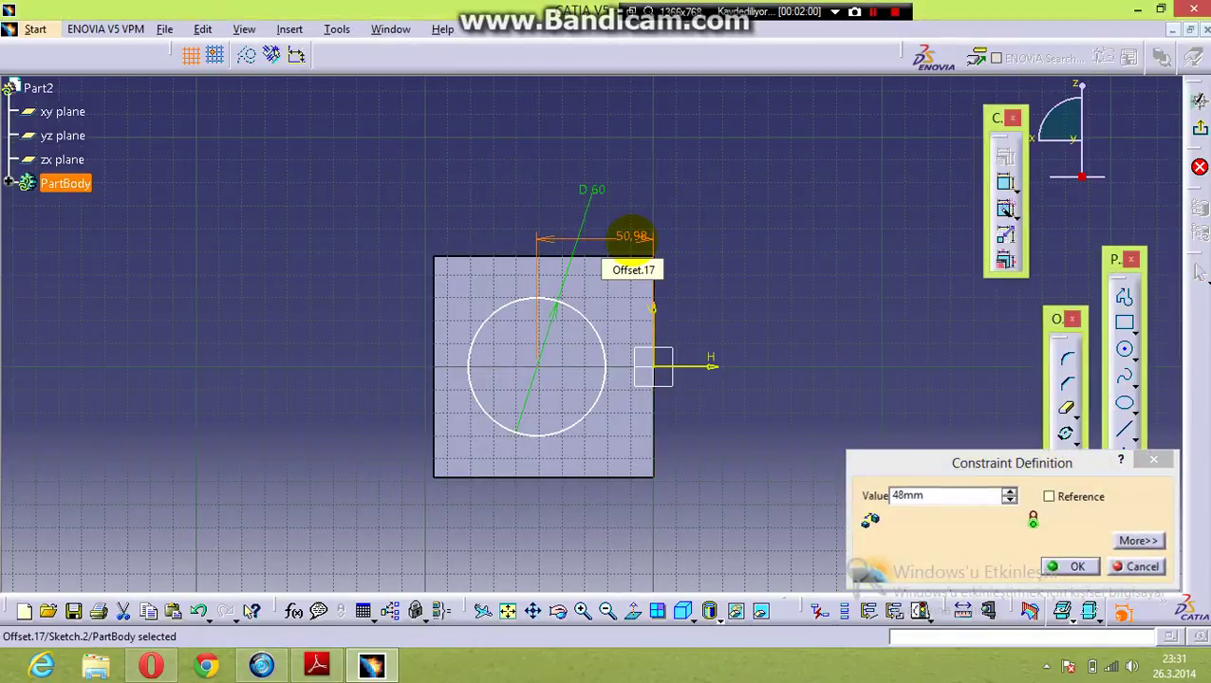
pyautogui.click(689, 201)
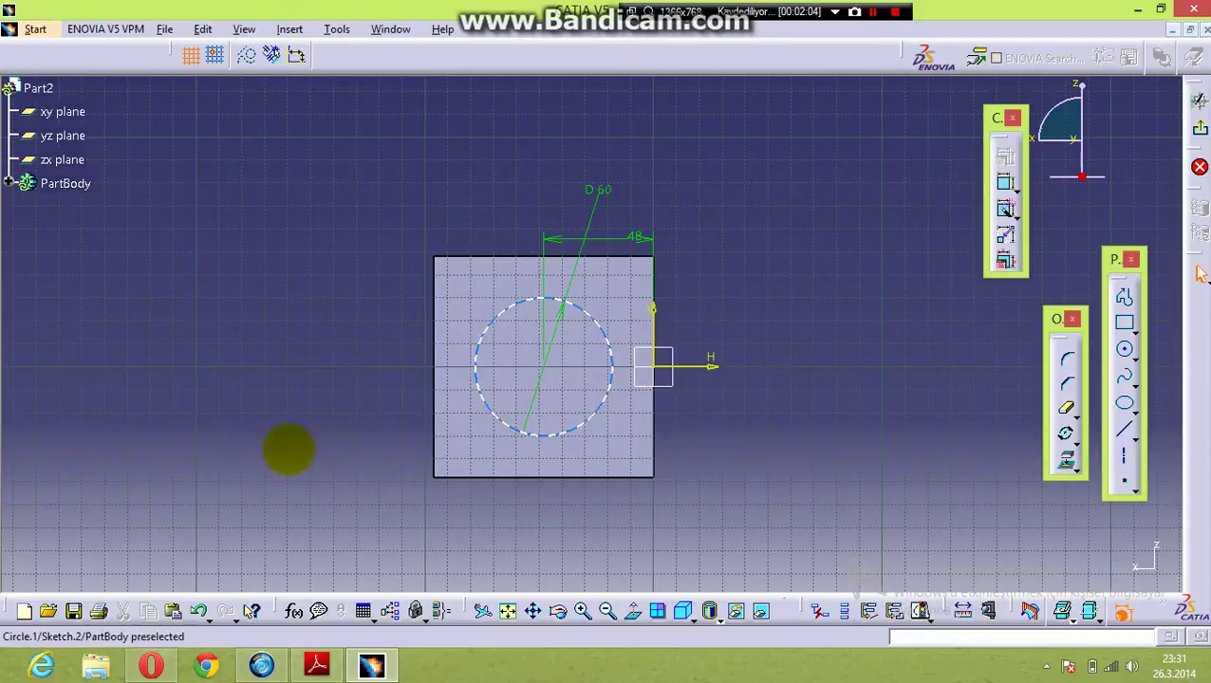
# Step: Recheck part 30 in the PDF drawing, return to CATIA and exit the circle sketch
pyautogui.click(317, 666)
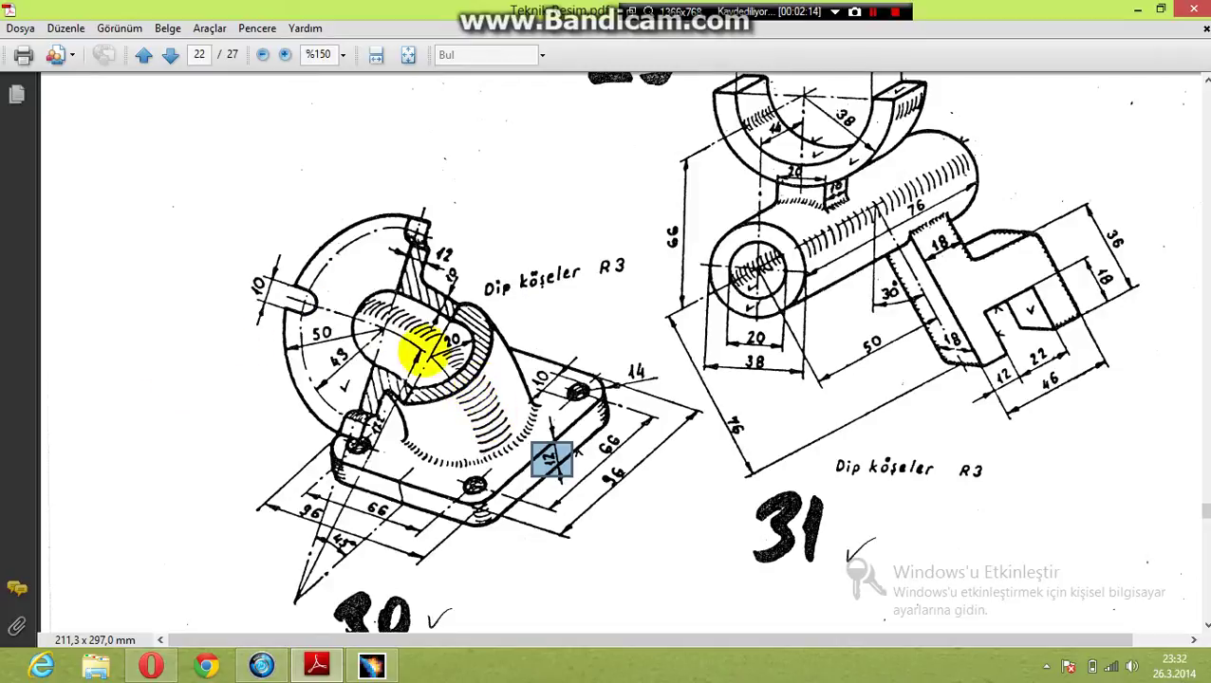
pyautogui.click(365, 663)
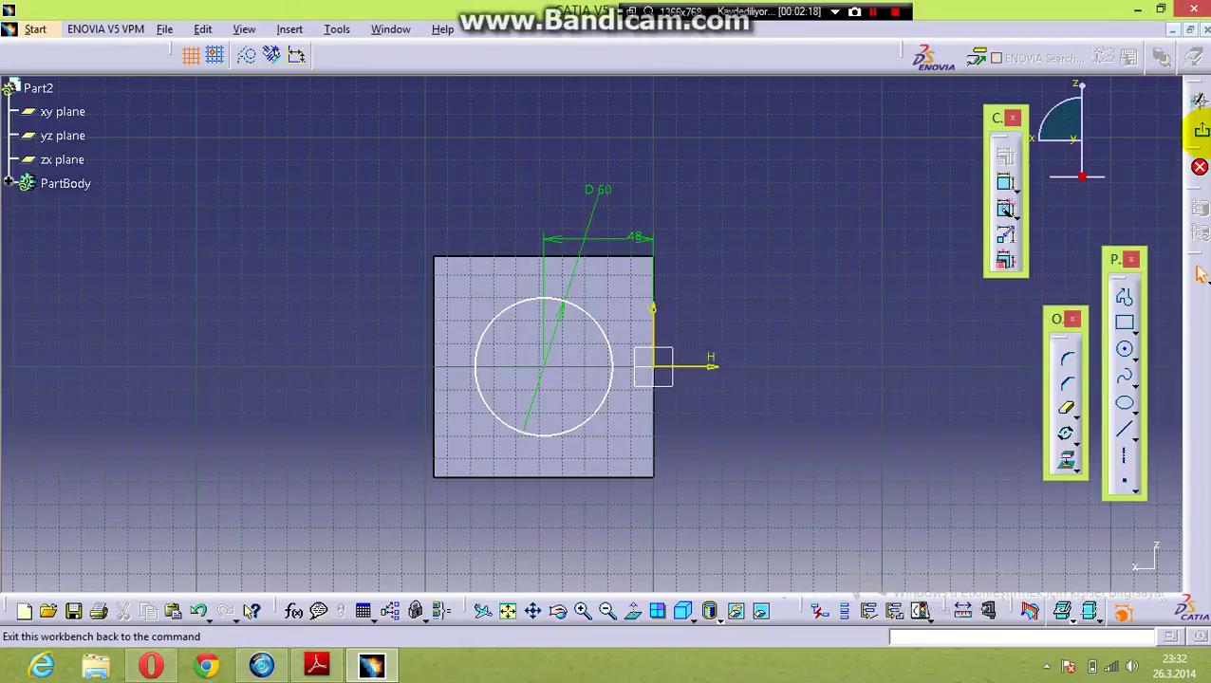
pyautogui.click(1201, 131)
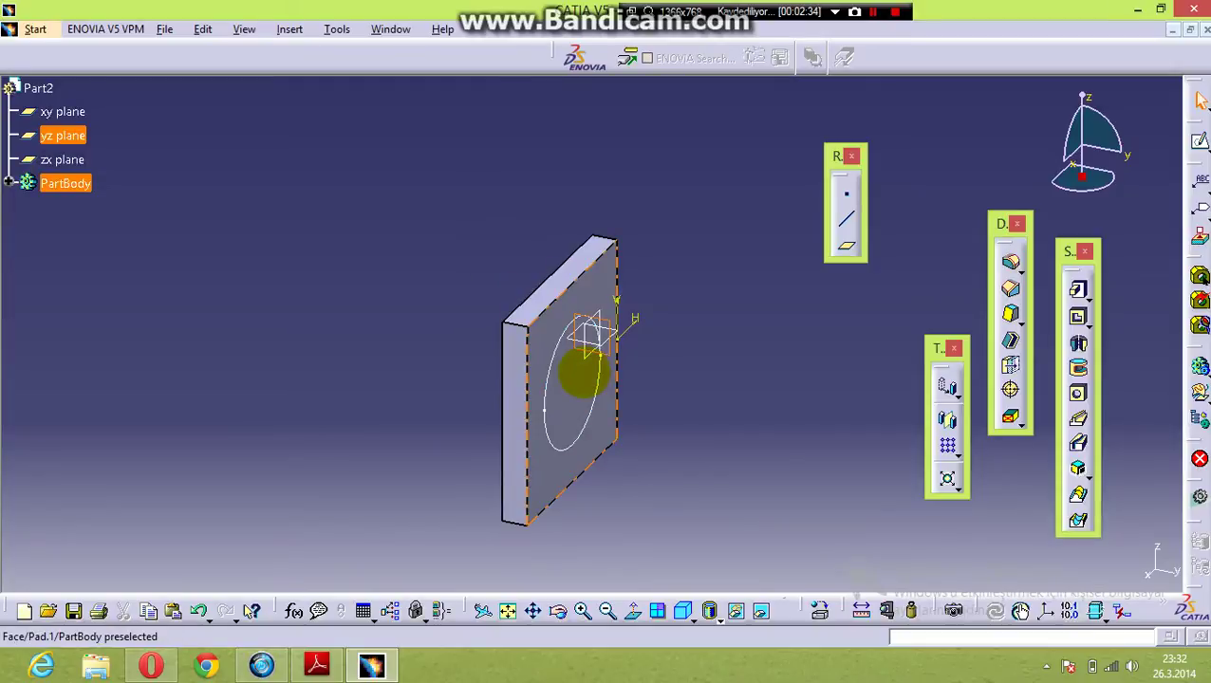
# Step: Create a reference plane offset 48 mm from the yz plane through the middle of the plate
pyautogui.click(555, 370)
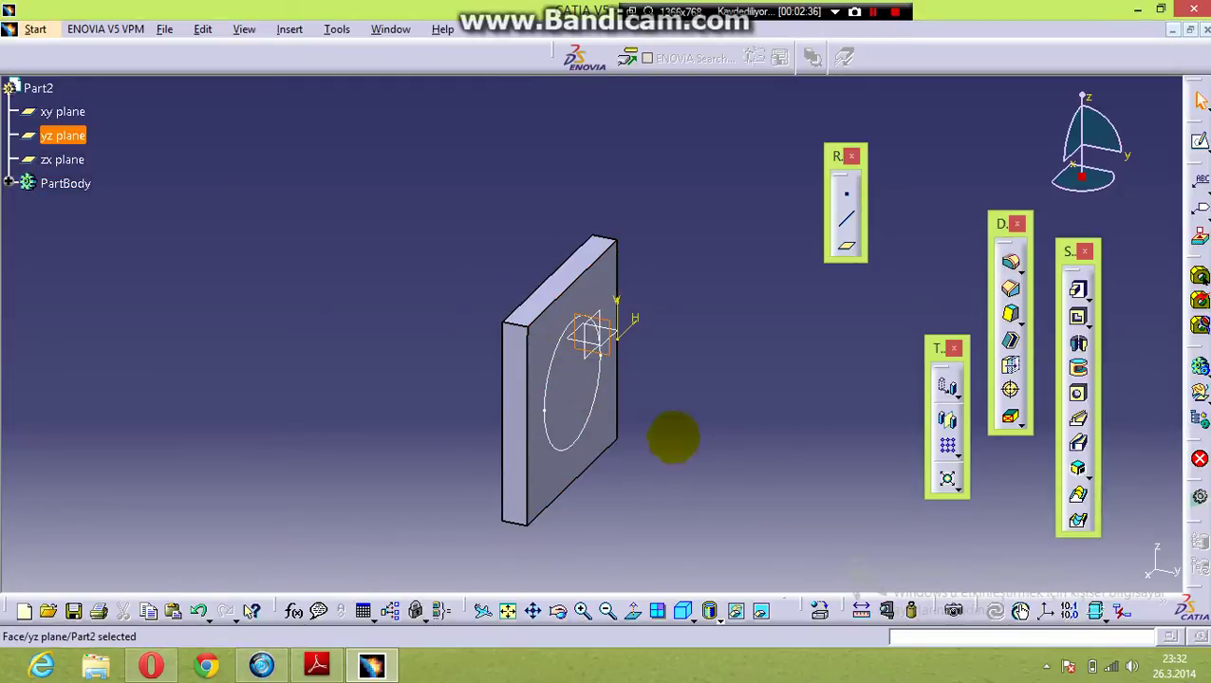
pyautogui.click(845, 246)
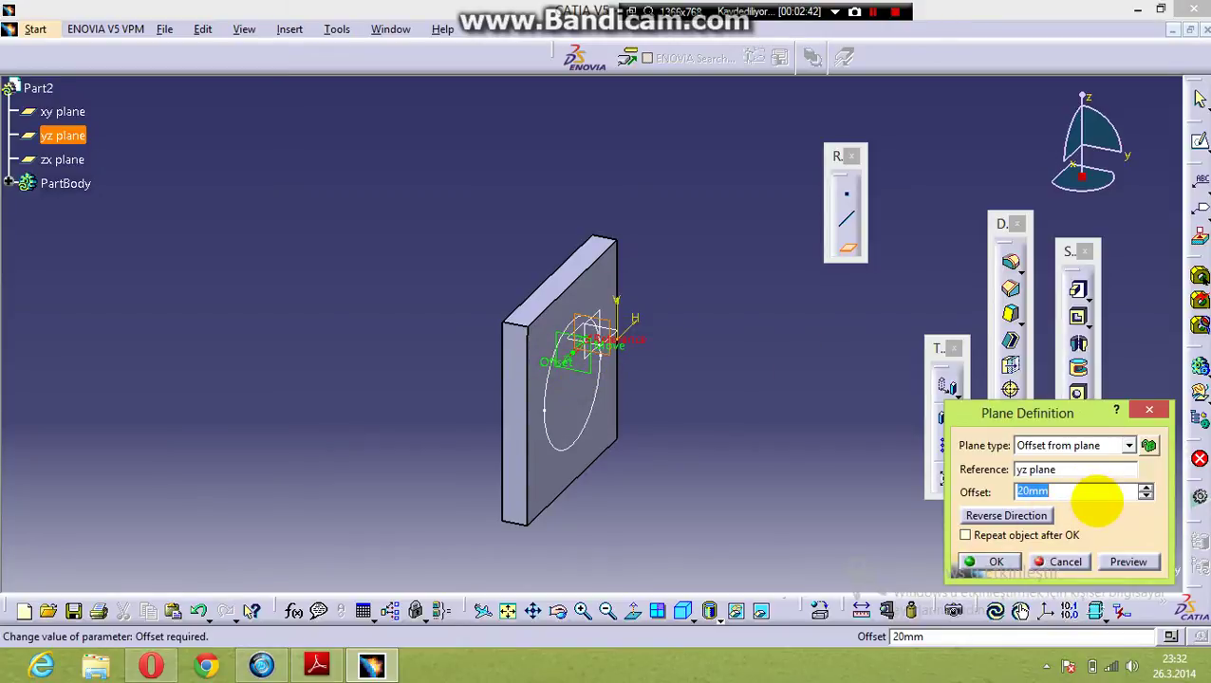
pyautogui.write('48')
pyautogui.press('Return')
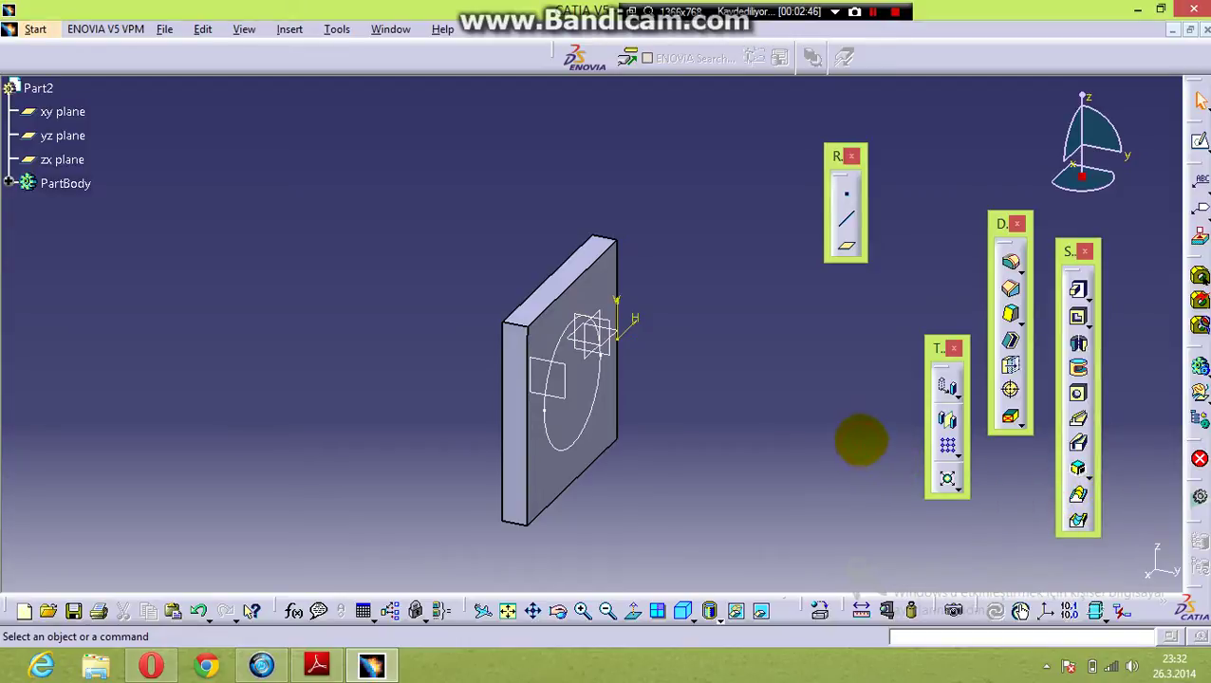
# Step: Start a new sketch on the offset plane through the plate's middle
pyautogui.moveTo(861, 440); pyautogui.dragTo(653, 434, button='middle')
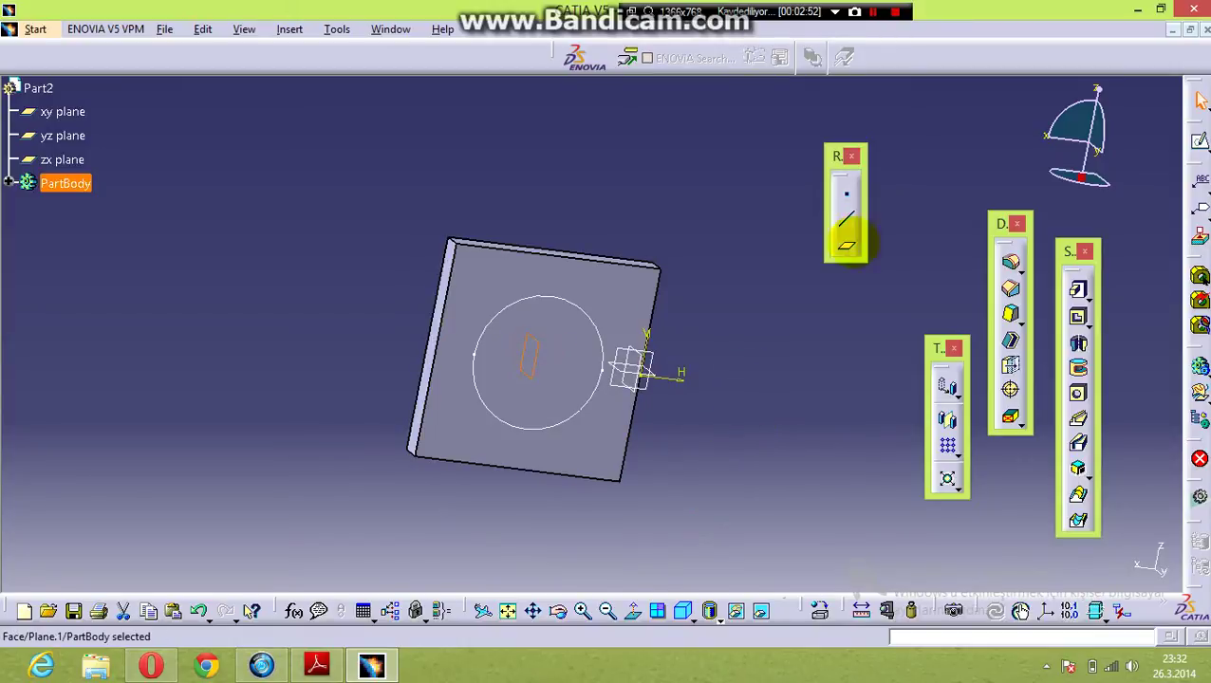
pyautogui.click(1200, 142)
pyautogui.click(676, 385)
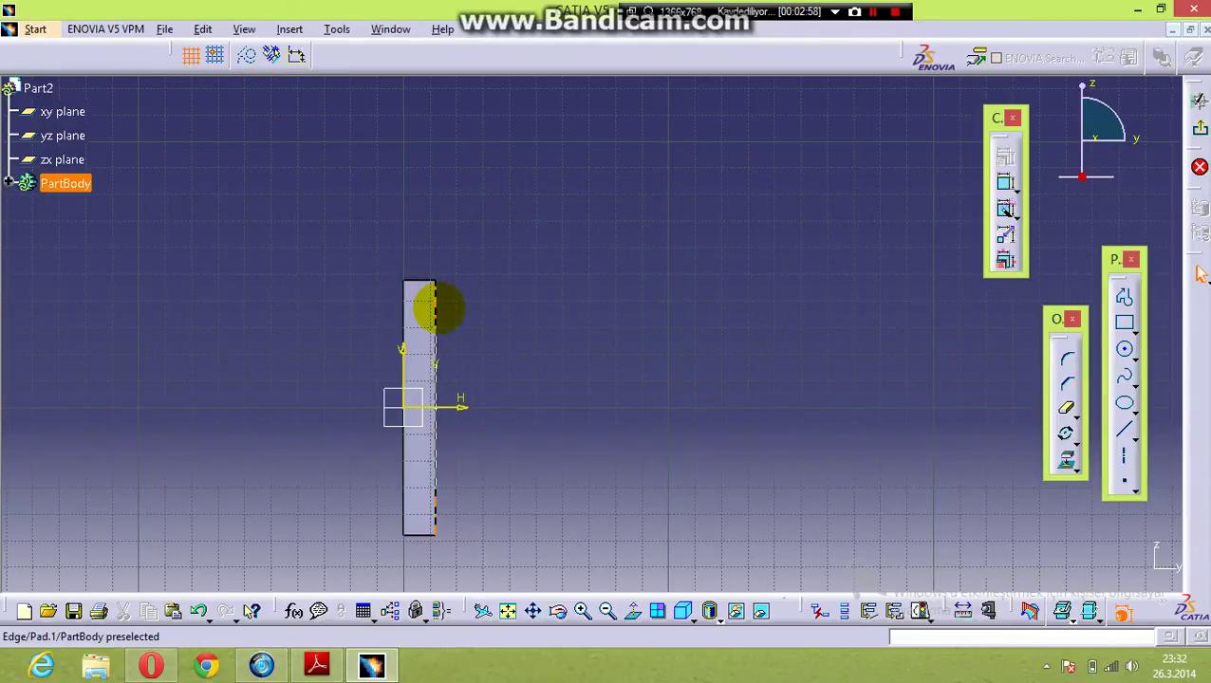
# Step: Project the plate's front-face edge into the sketch and convert the projection to a construction element
pyautogui.click(435, 306)
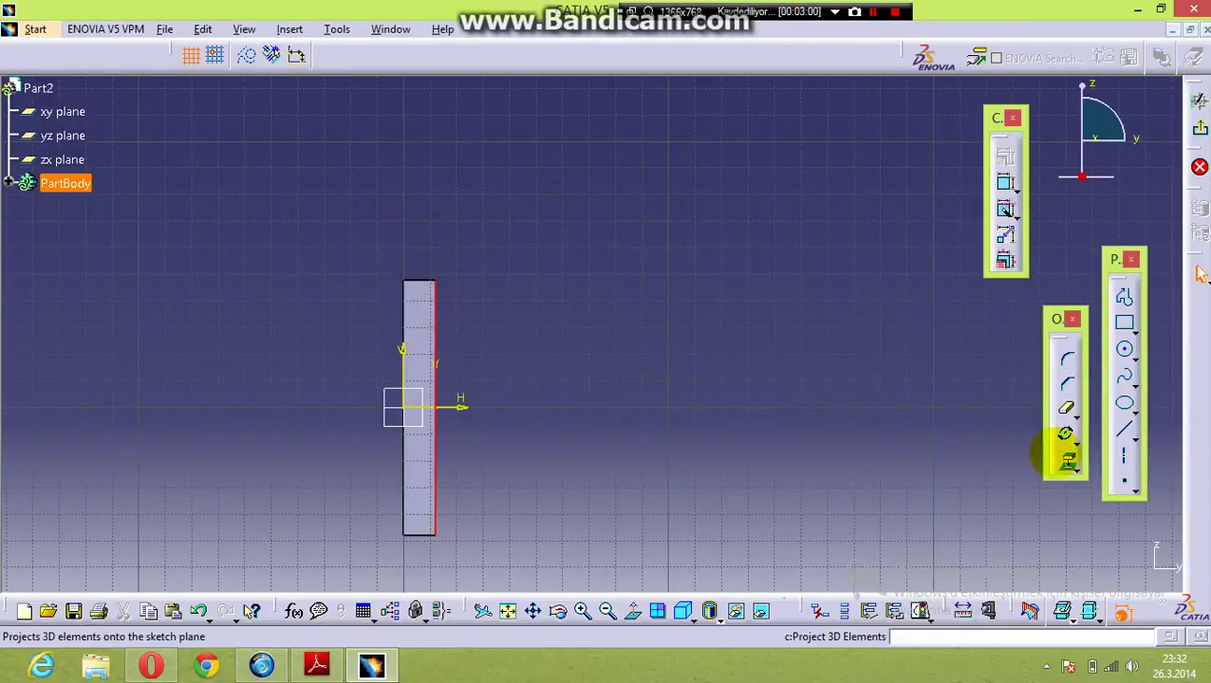
pyautogui.click(1065, 464)
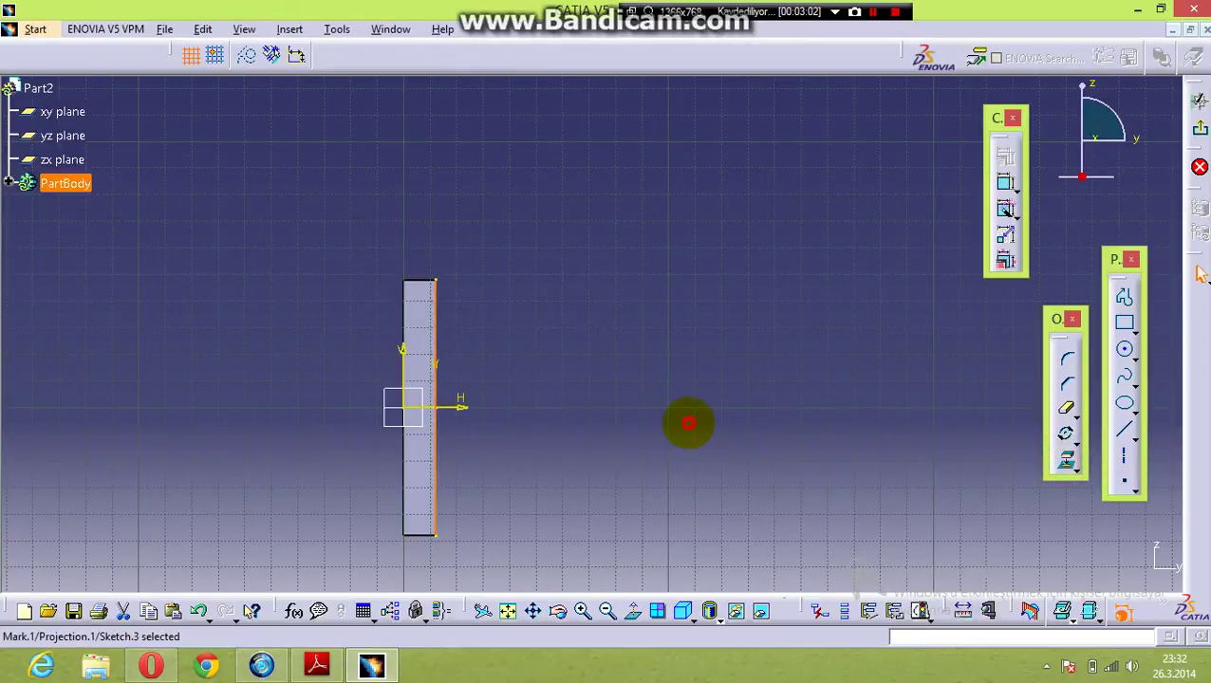
pyautogui.click(682, 417)
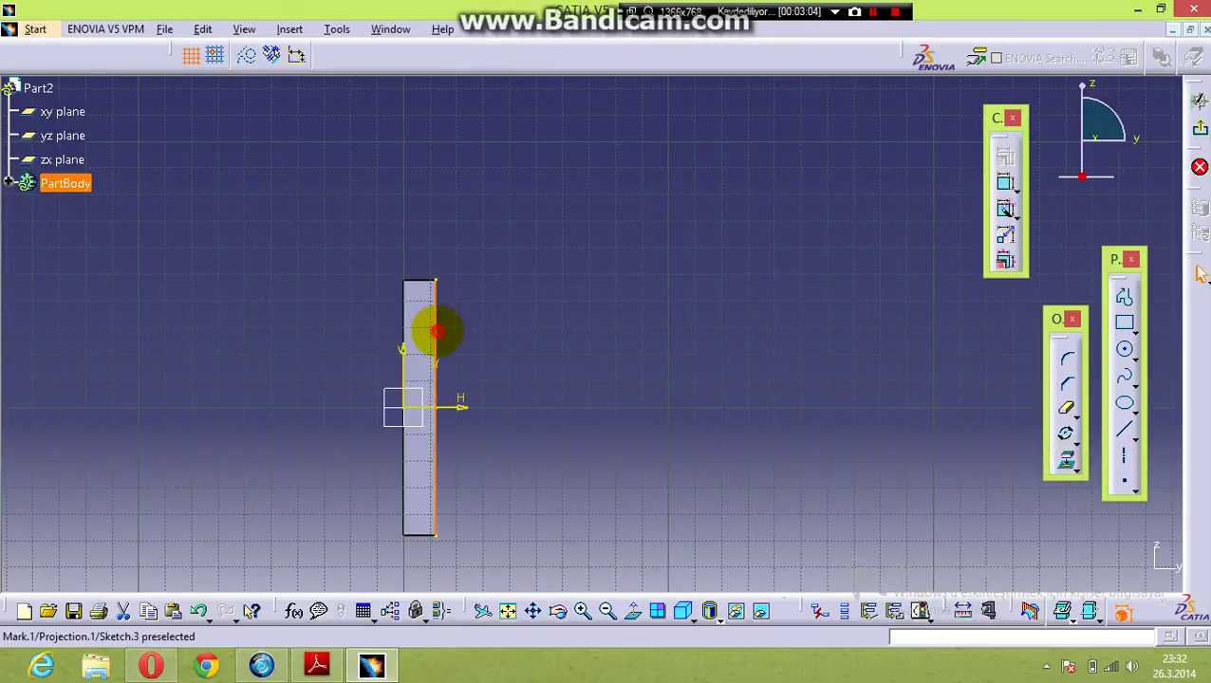
pyautogui.click(436, 332)
pyautogui.click(247, 55)
pyautogui.click(273, 127)
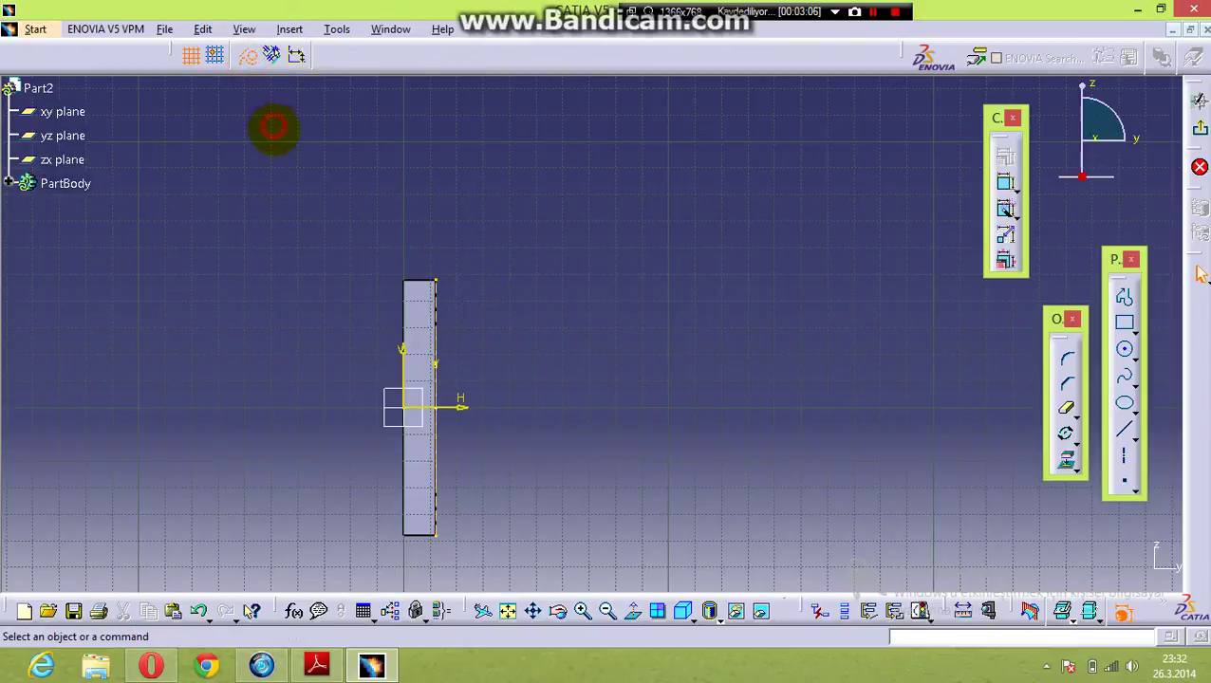
pyautogui.click(249, 54)
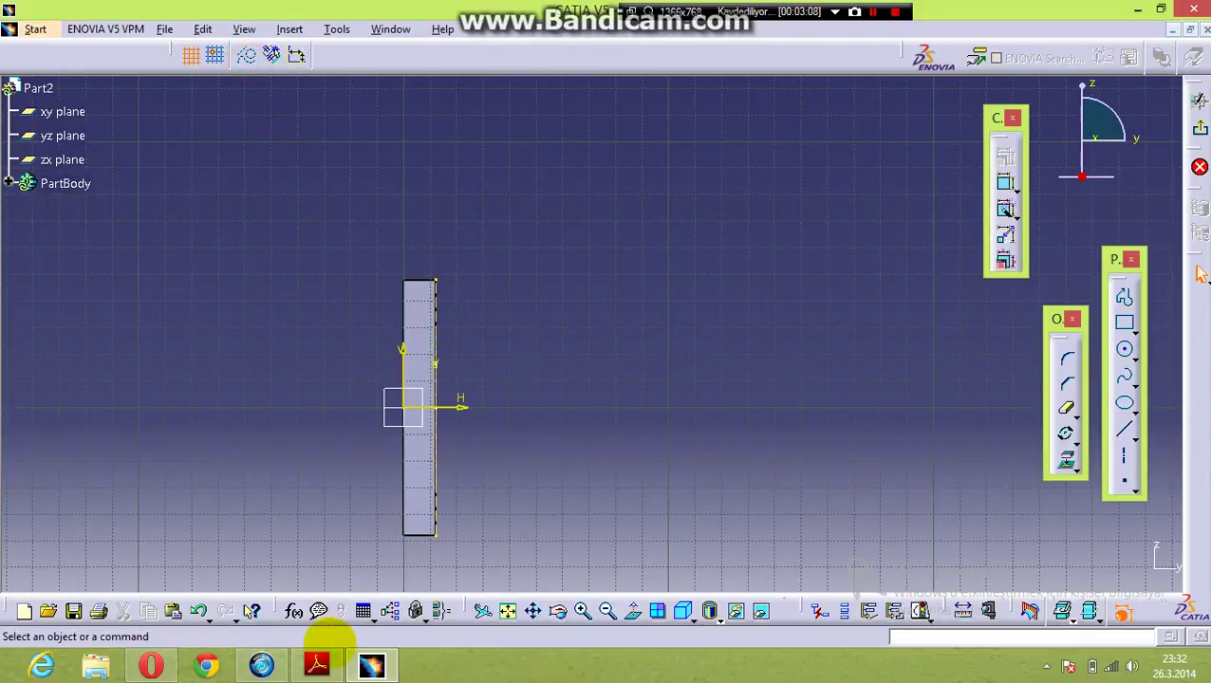
# Step: Switch to the Teknik Resim PDF, examine part 30's inclined boss, centre lines and angle dimension, and return to CATIA
pyautogui.click(317, 666)
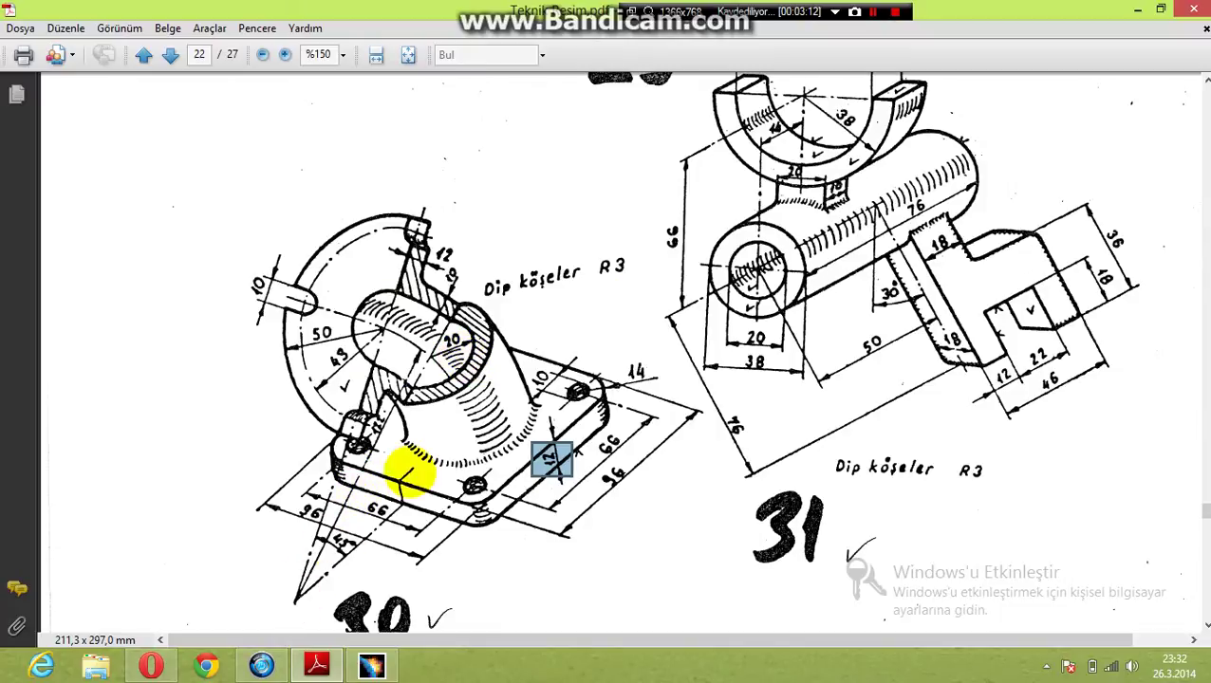
pyautogui.moveTo(358, 418); pyautogui.dragTo(323, 548)
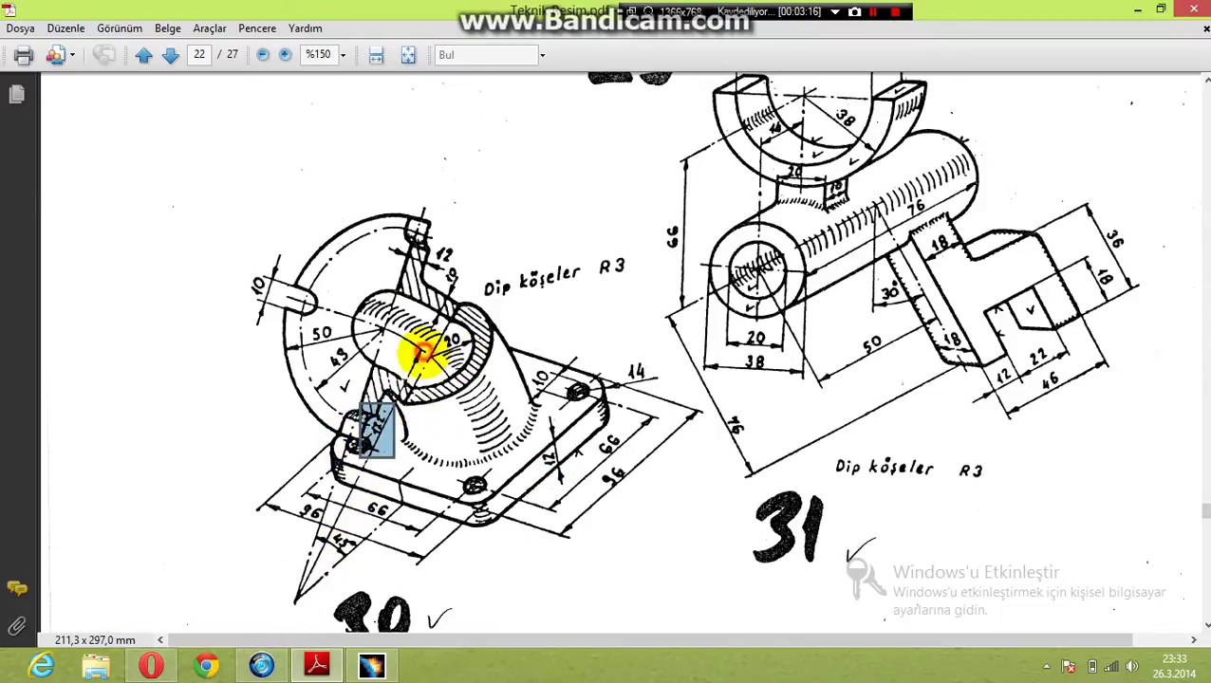
pyautogui.click(422, 353)
pyautogui.click(391, 356)
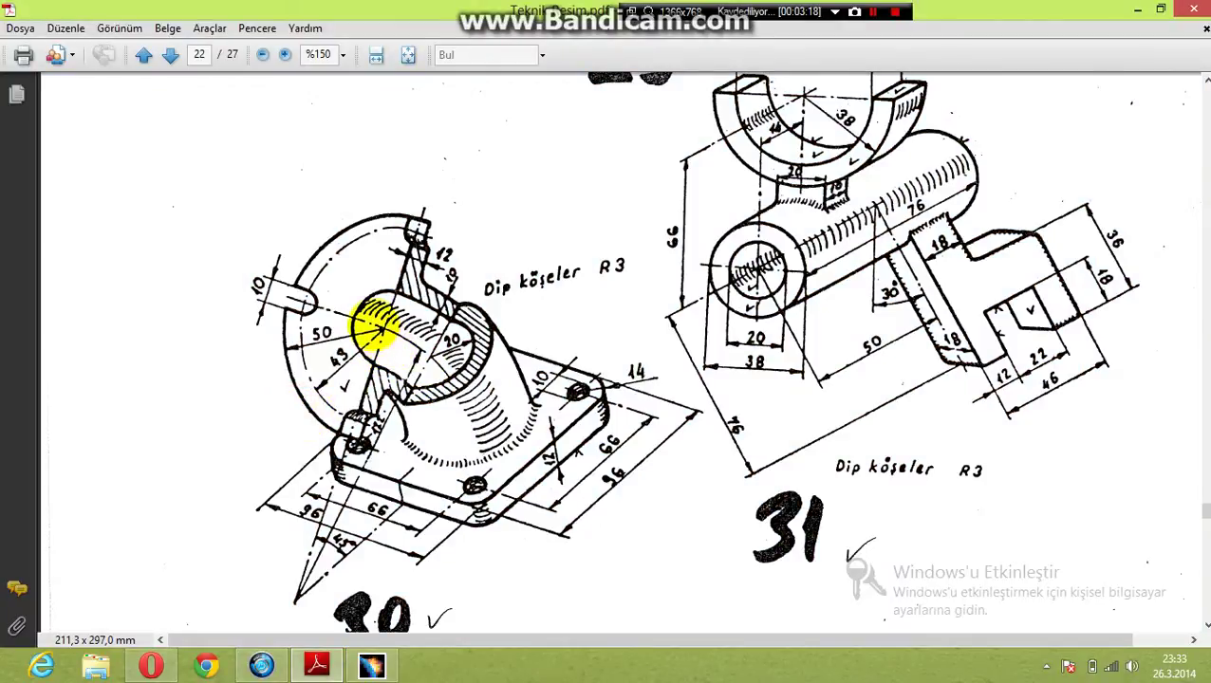
pyautogui.moveTo(373, 325); pyautogui.dragTo(494, 475)
pyautogui.click(313, 529)
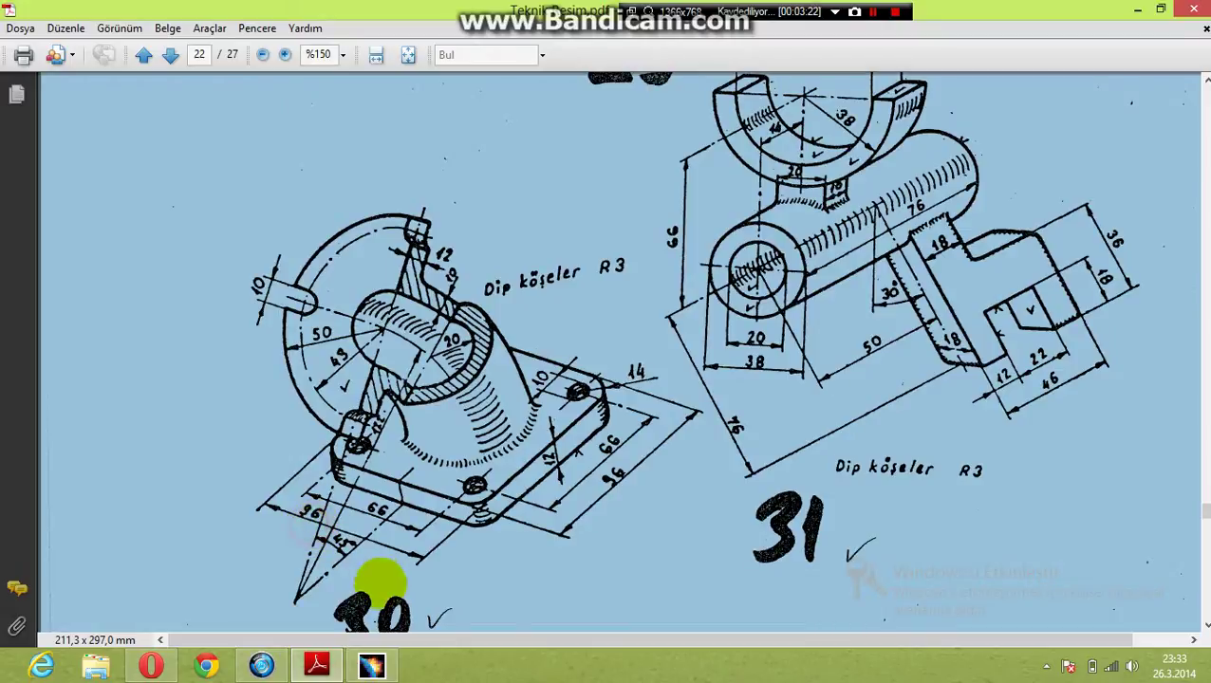
pyautogui.click(485, 592)
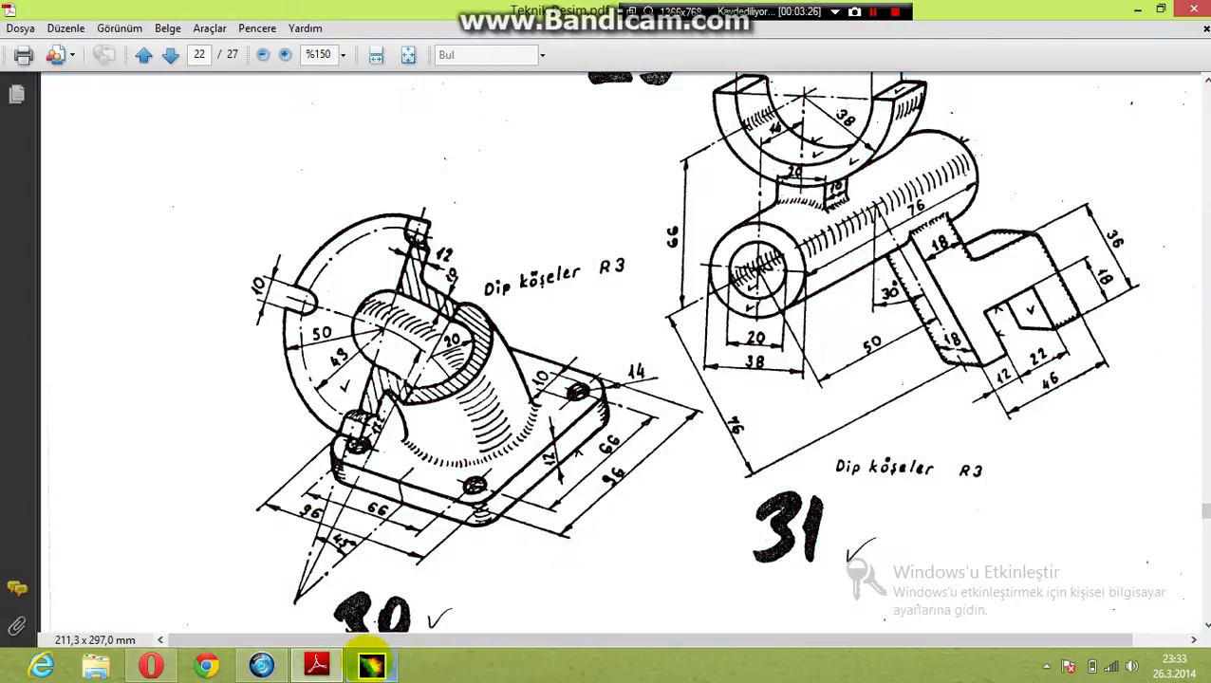
pyautogui.click(371, 665)
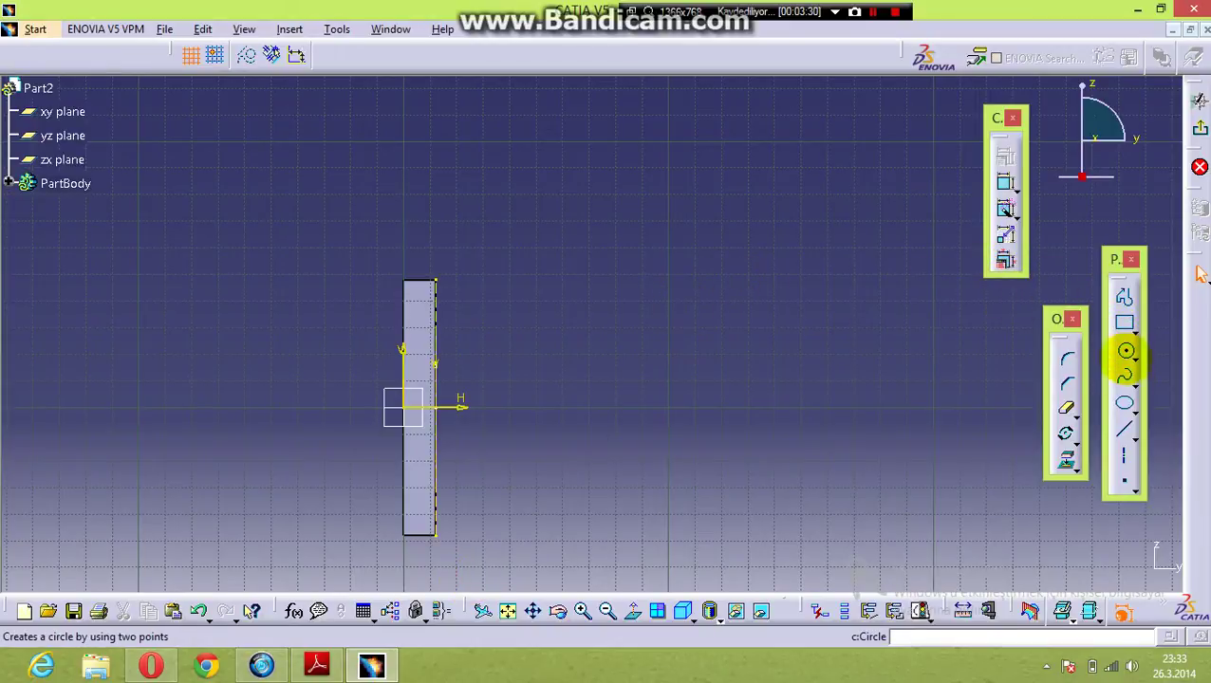
# Step: Sketch a vertical line about 78 mm long from the H axis downward along the plate's front face
pyautogui.click(1124, 427)
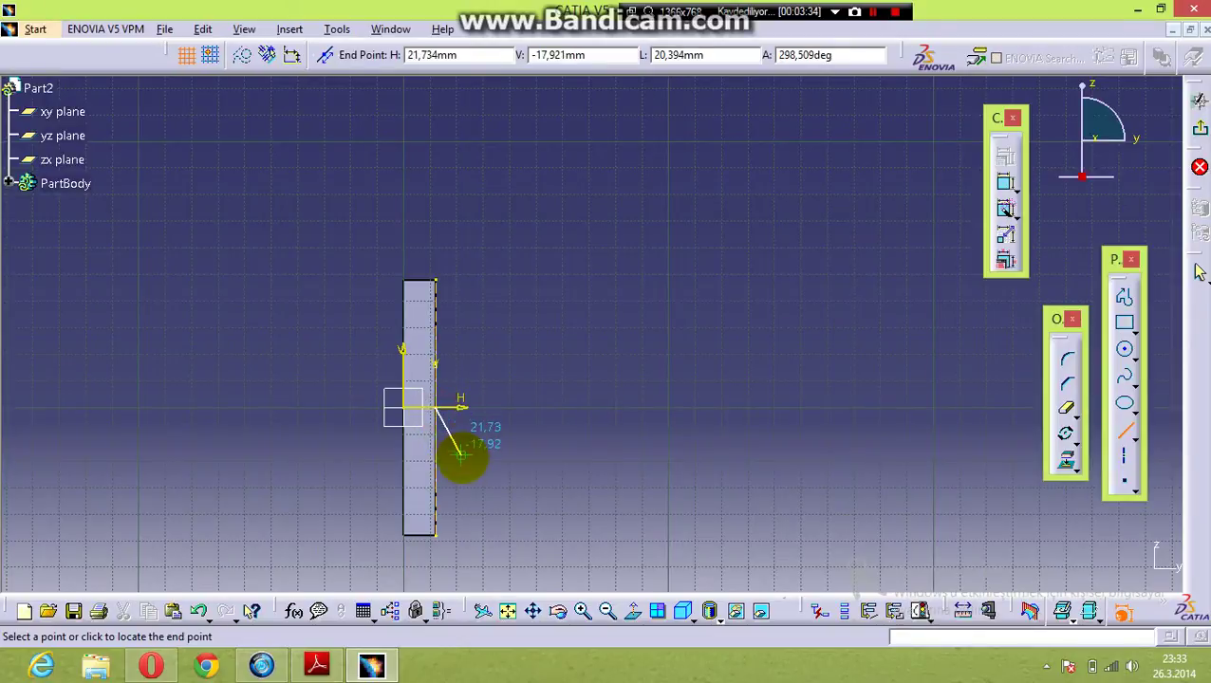
pyautogui.moveTo(461, 459)
pyautogui.mouseDown(button='middle')
pyautogui.moveTo(481, 532)
pyautogui.moveTo(494, 487)
pyautogui.mouseUp(button='middle')
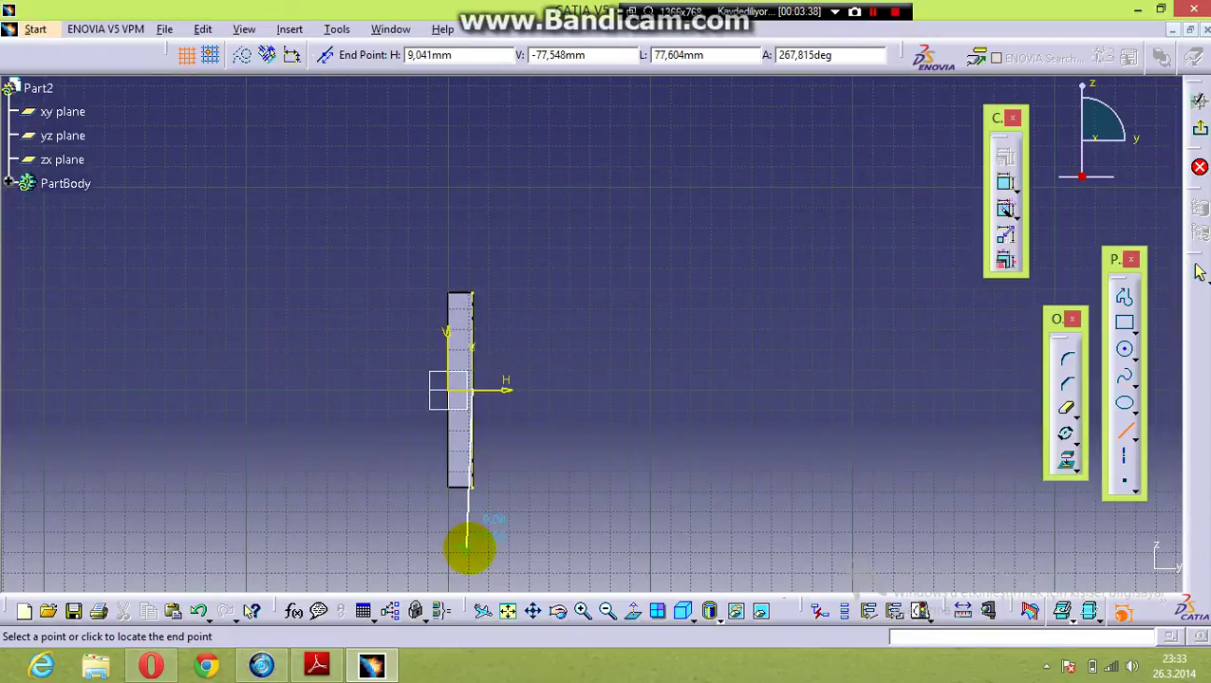
pyautogui.click(472, 548)
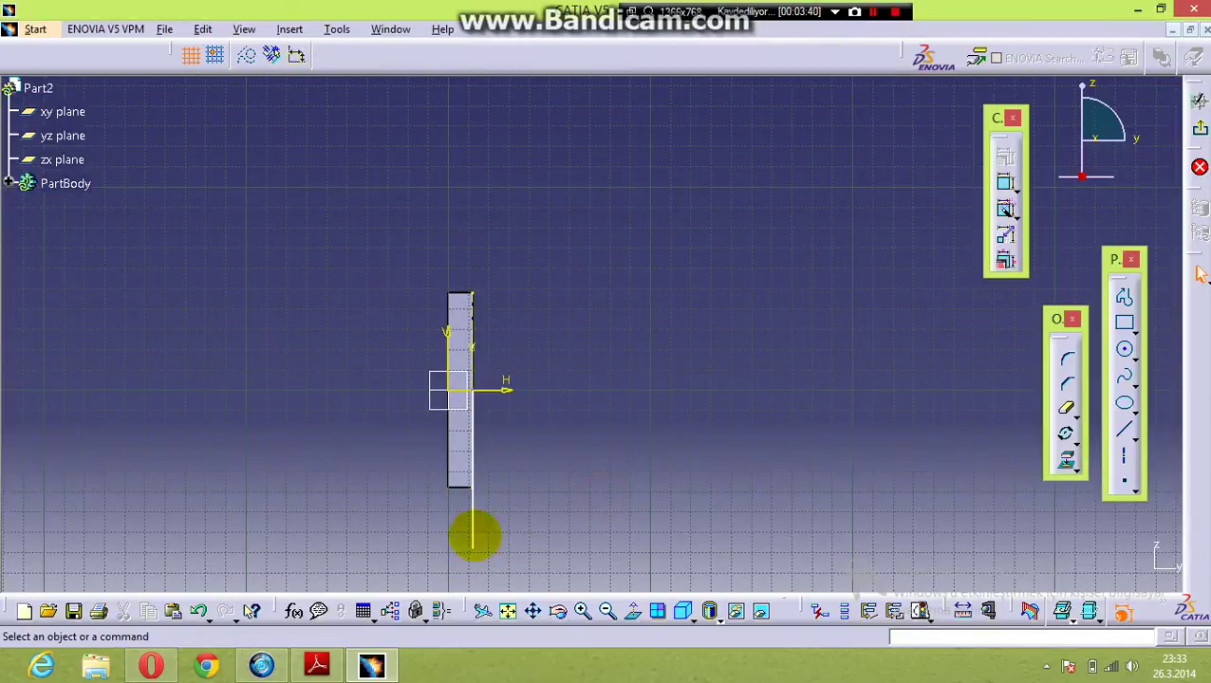
# Step: Dimension the vertical line along the plate's front face and set its length to 130 mm
pyautogui.click(1004, 183)
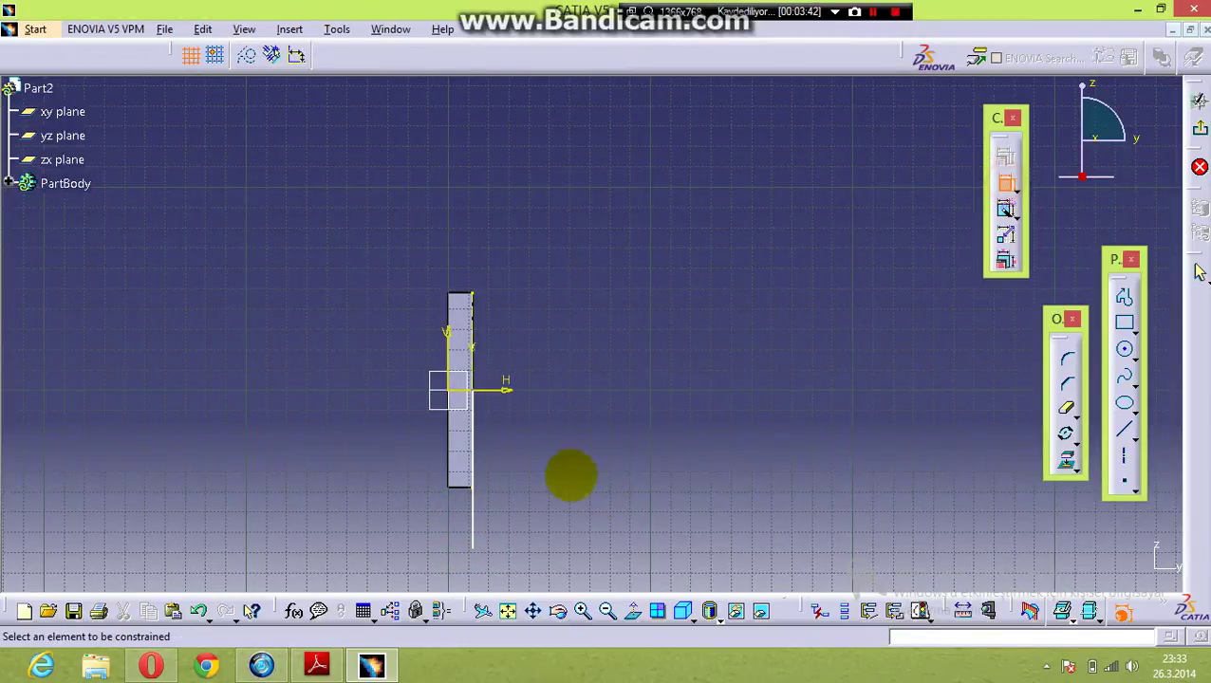
pyautogui.click(472, 517)
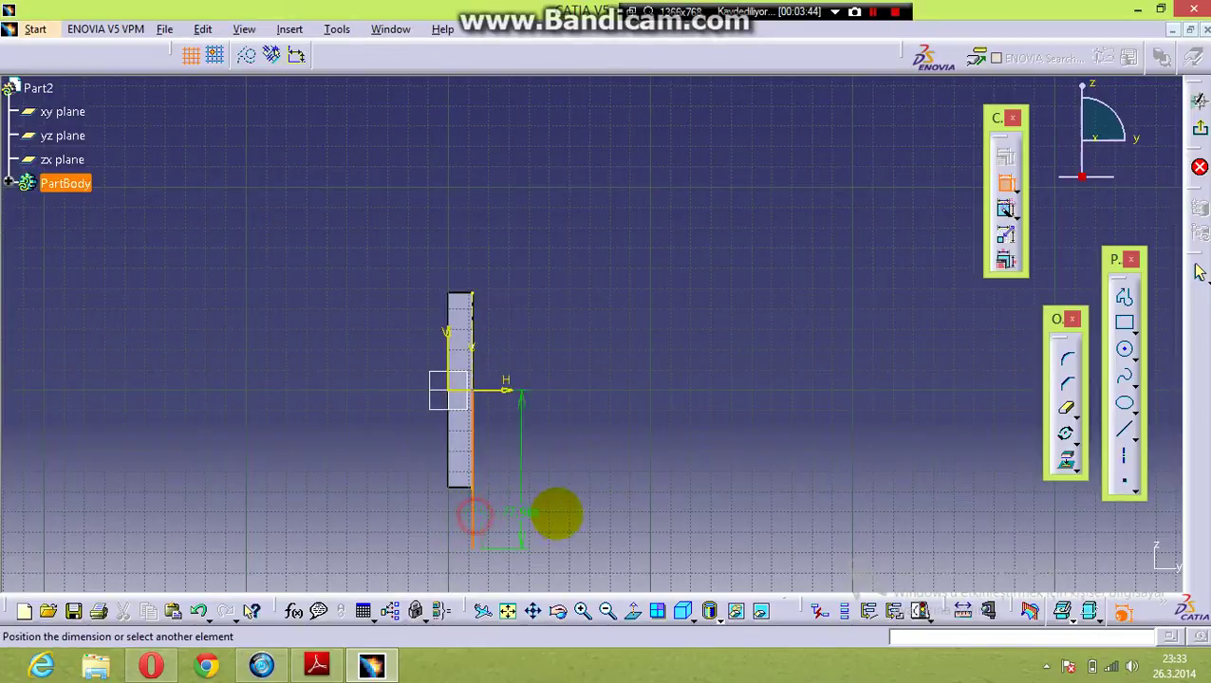
pyautogui.click(574, 506)
pyautogui.doubleClick(577, 506)
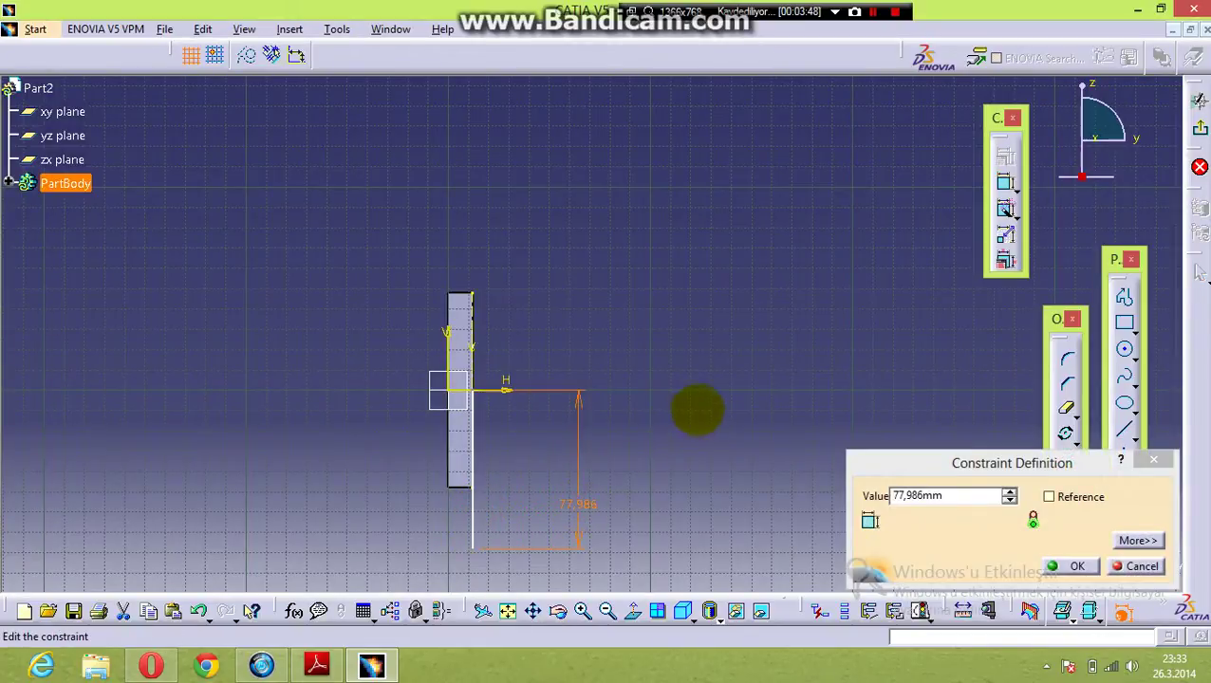
pyautogui.doubleClick(932, 495)
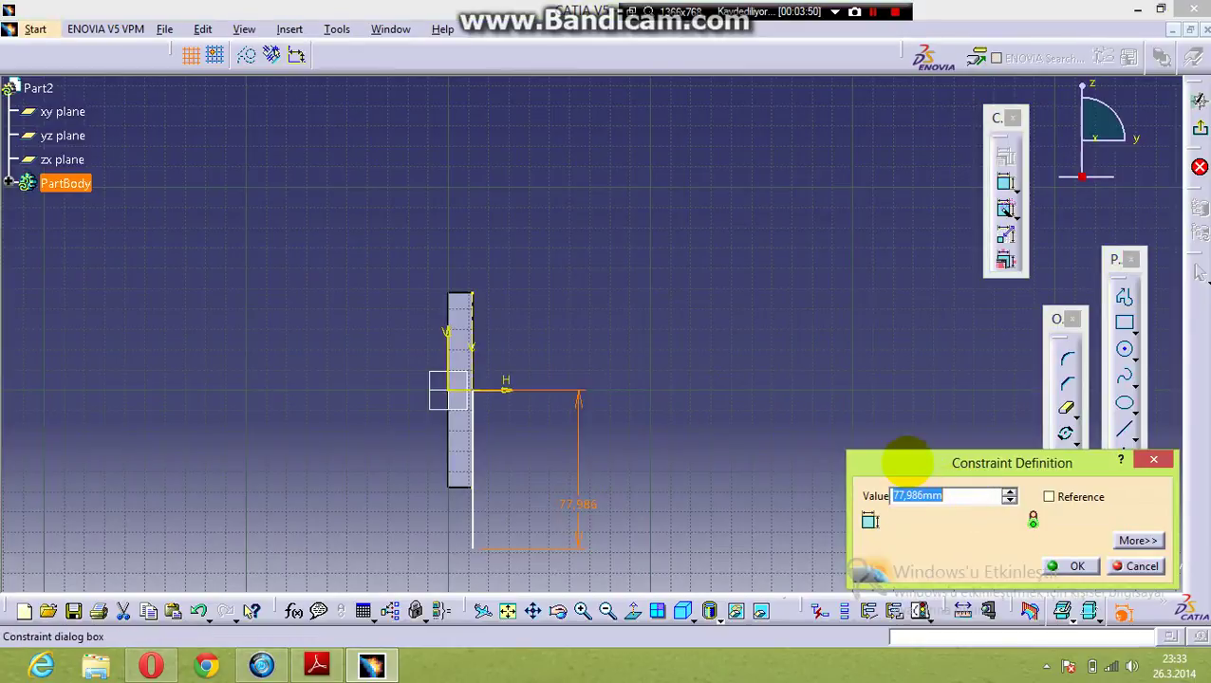
pyautogui.write('130')
pyautogui.press('Return')
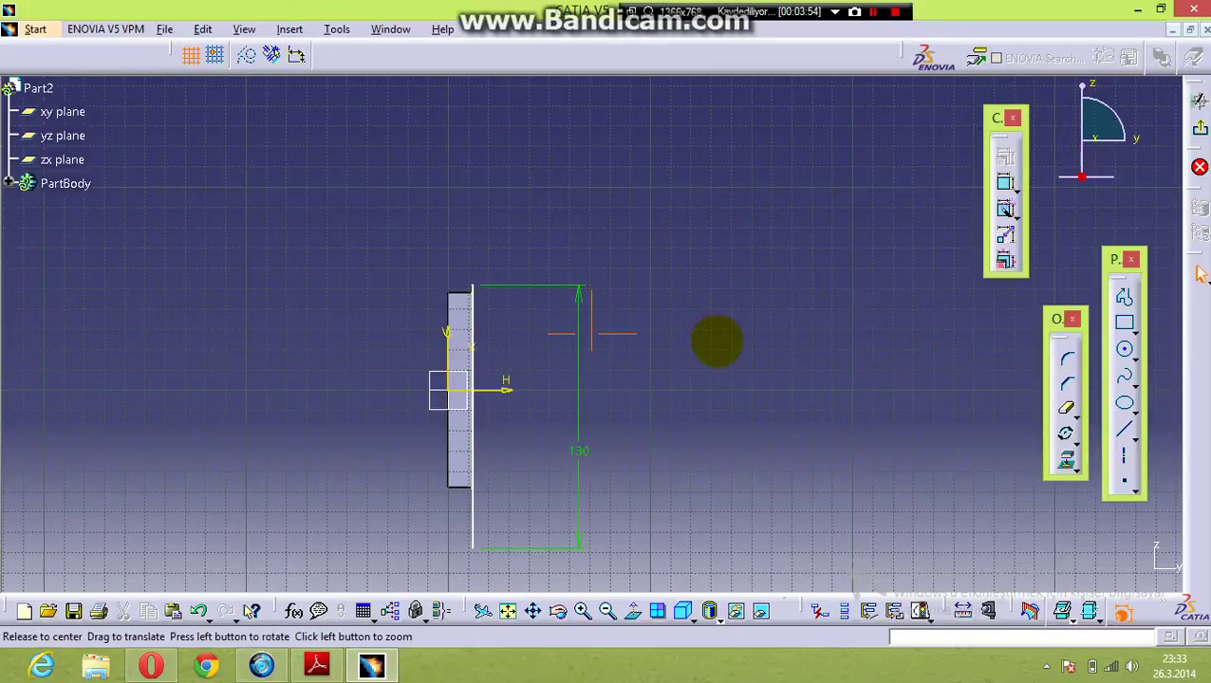
pyautogui.moveTo(717, 343); pyautogui.dragTo(718, 354, button='middle')
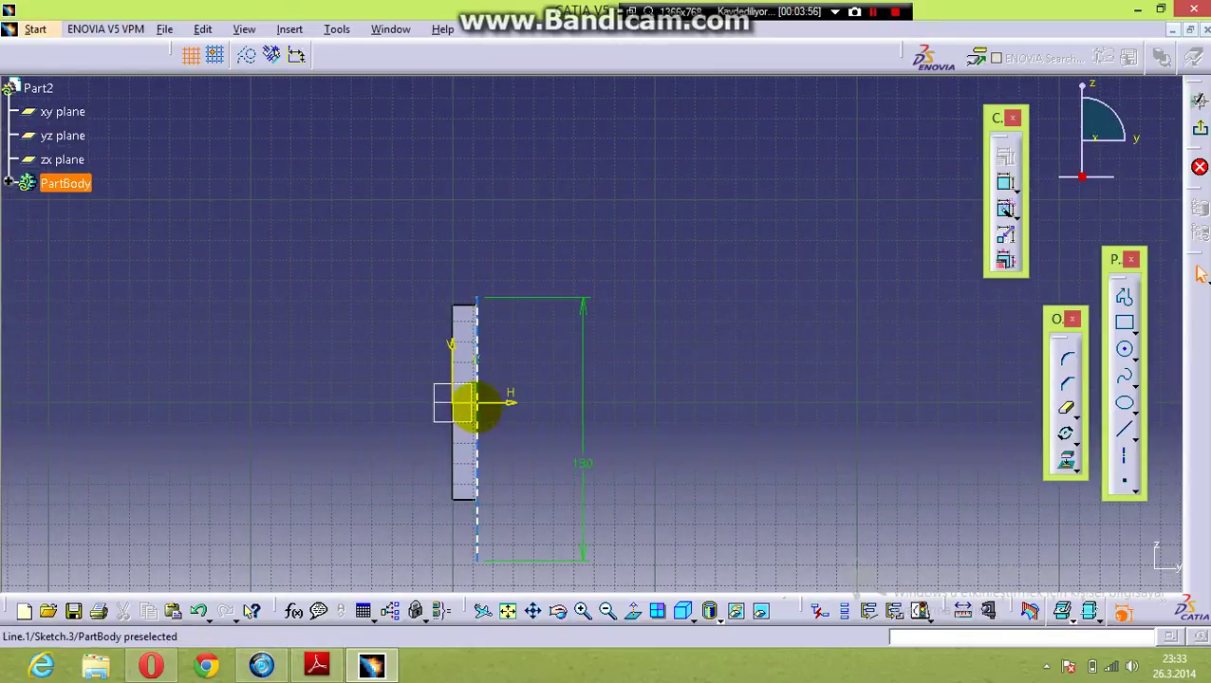
pyautogui.moveTo(683, 405)
pyautogui.mouseDown(button='middle')
pyautogui.moveTo(724, 405)
pyautogui.moveTo(649, 386)
pyautogui.moveTo(606, 439)
pyautogui.moveTo(465, 440)
pyautogui.moveTo(586, 433)
pyautogui.moveTo(780, 391)
pyautogui.moveTo(657, 407)
pyautogui.moveTo(678, 405)
pyautogui.mouseUp(button='middle')
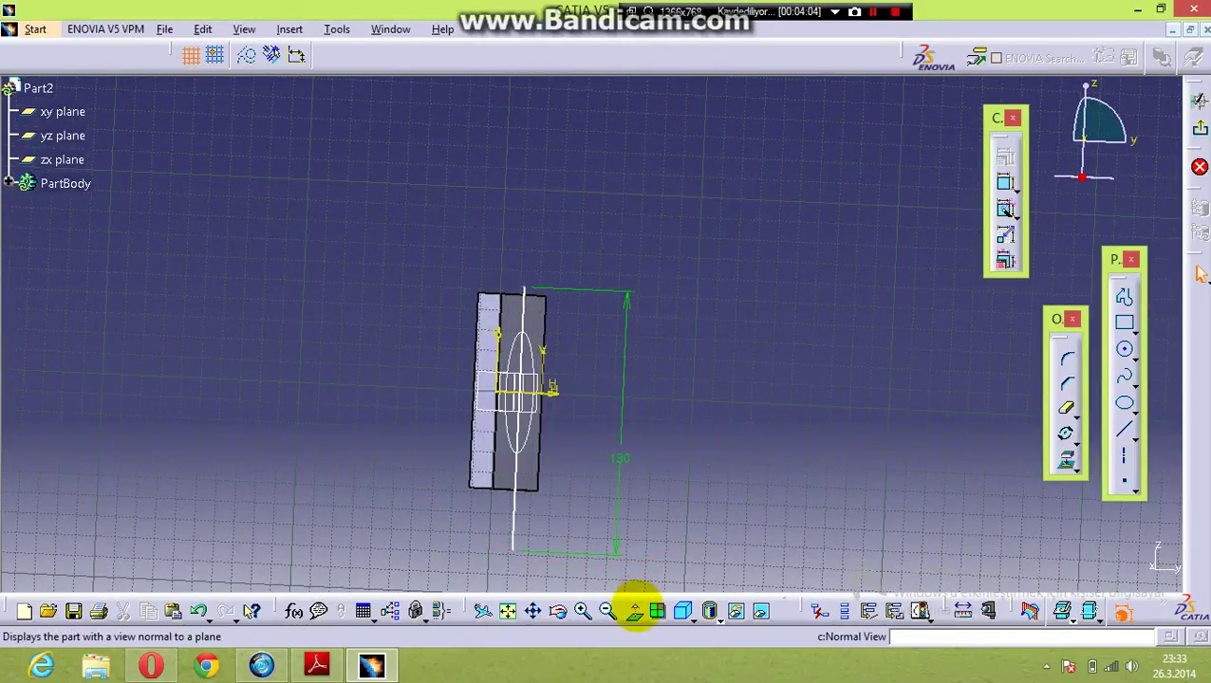
# Step: Dimension the vertical line's upper endpoint to the H axis and set the offset to 0 mm
pyautogui.click(635, 610)
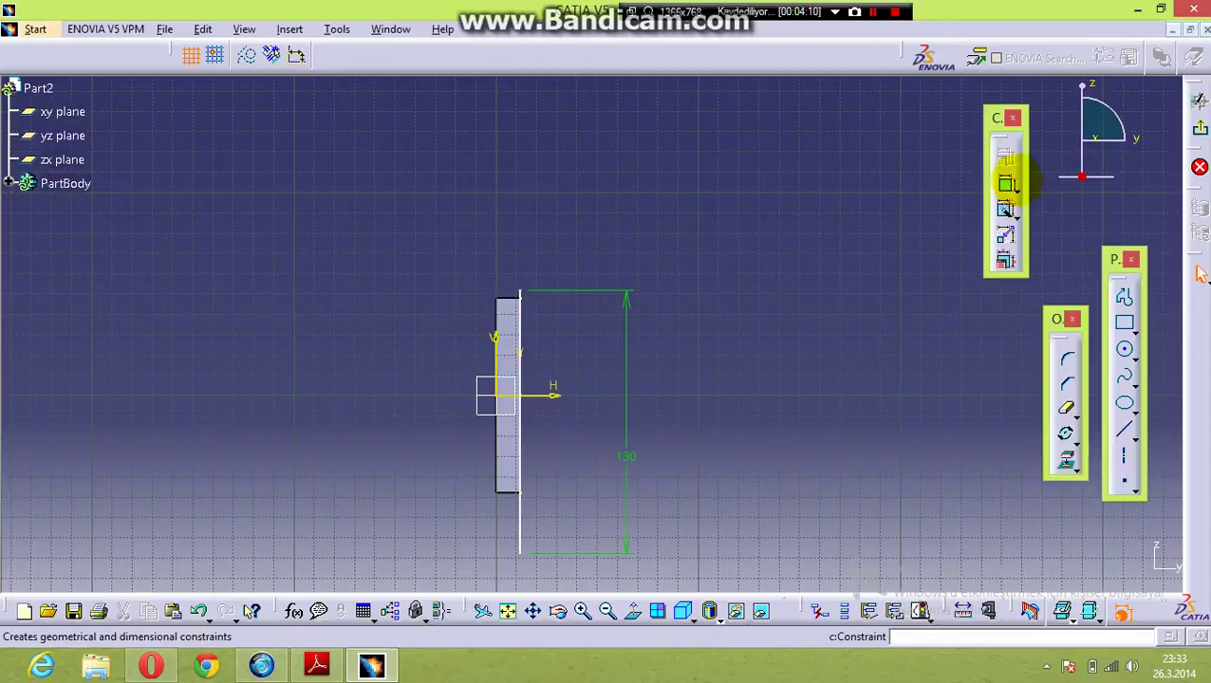
pyautogui.click(1006, 183)
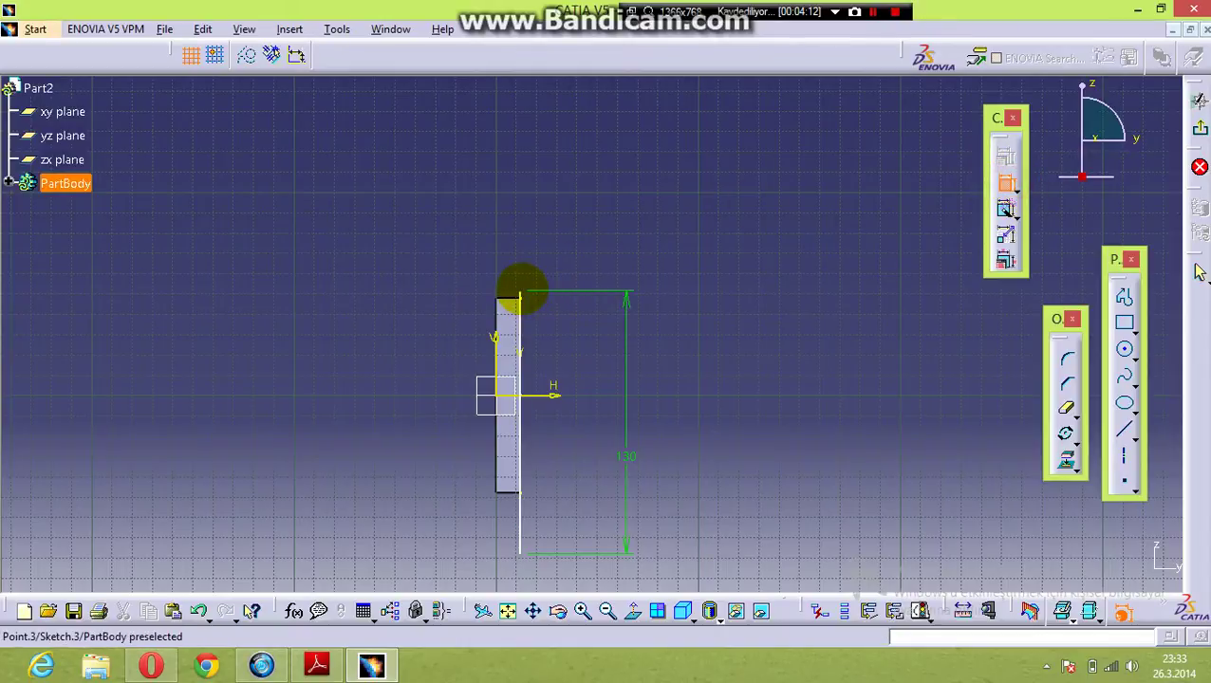
pyautogui.click(520, 292)
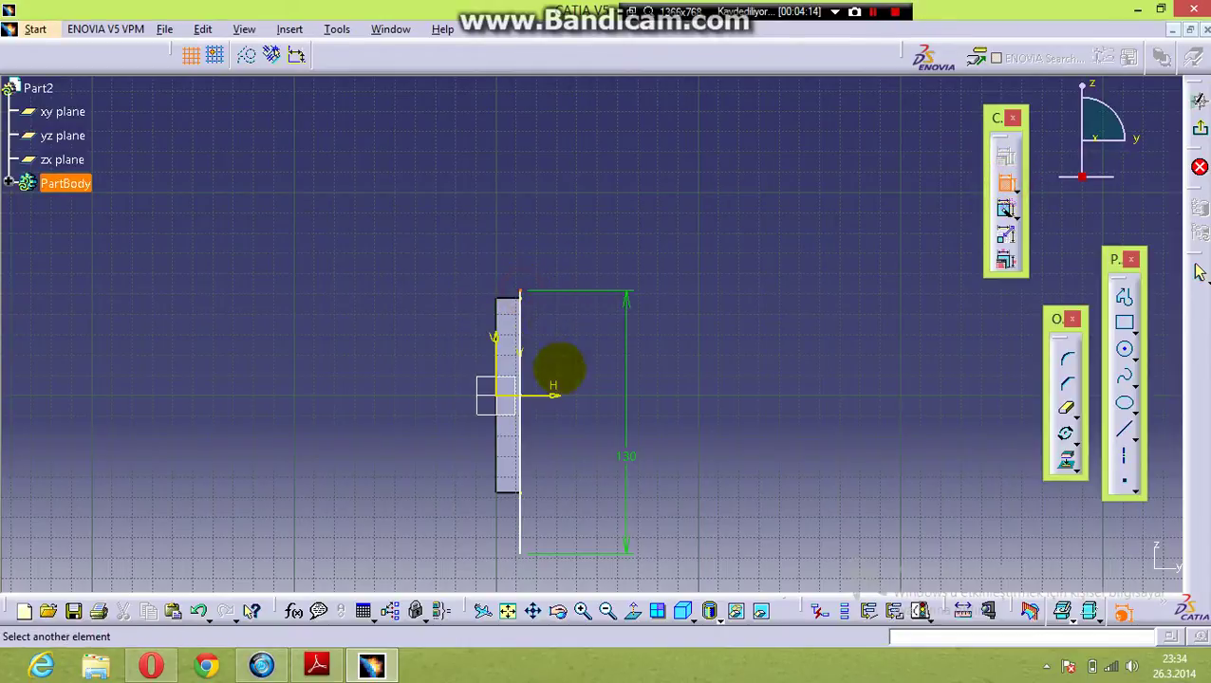
pyautogui.click(543, 395)
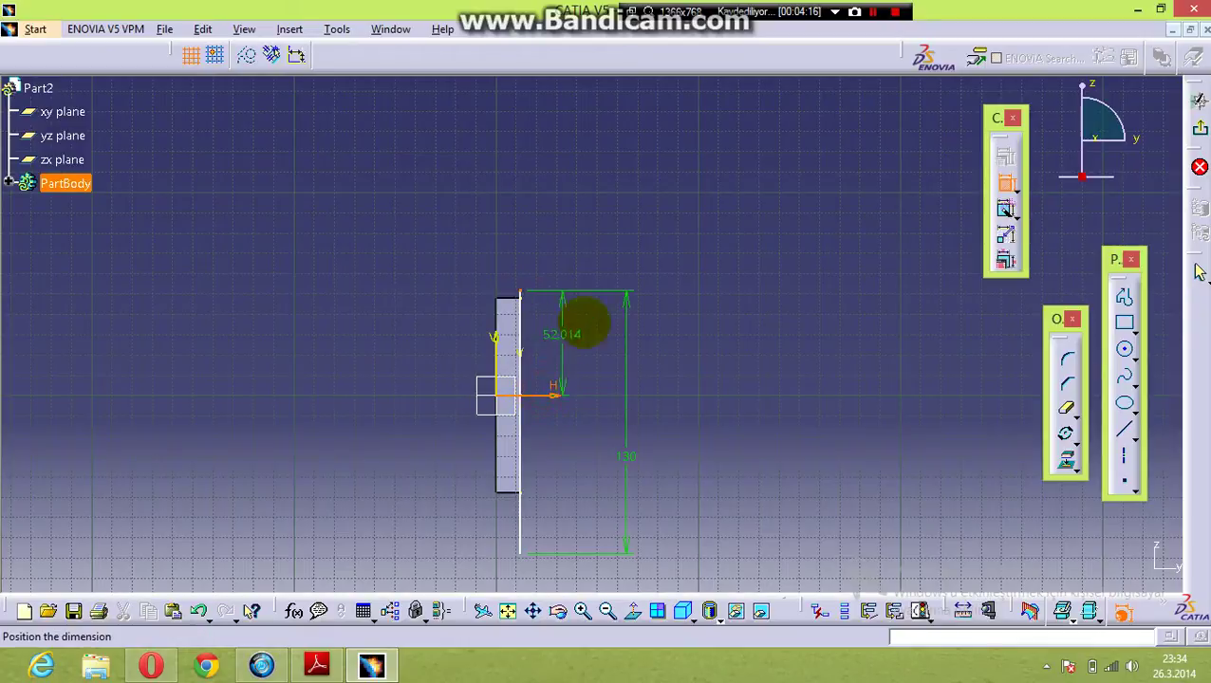
pyautogui.click(586, 228)
pyautogui.doubleClick(586, 228)
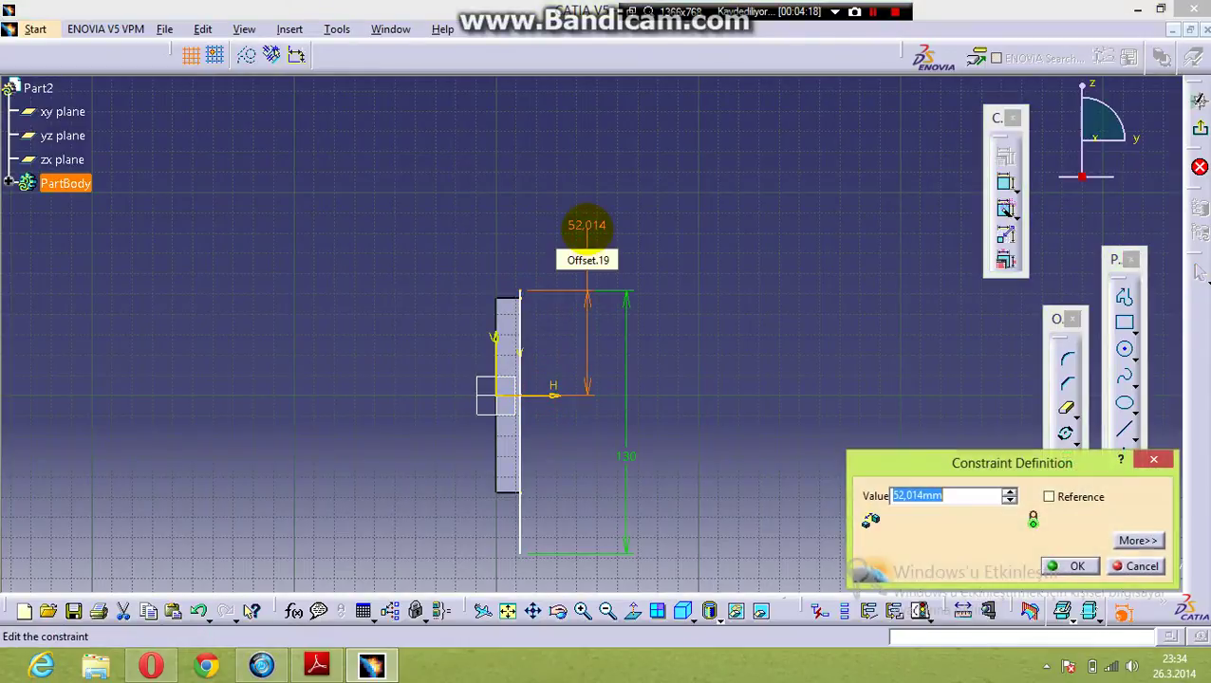
pyautogui.write('0')
pyautogui.press('Return')
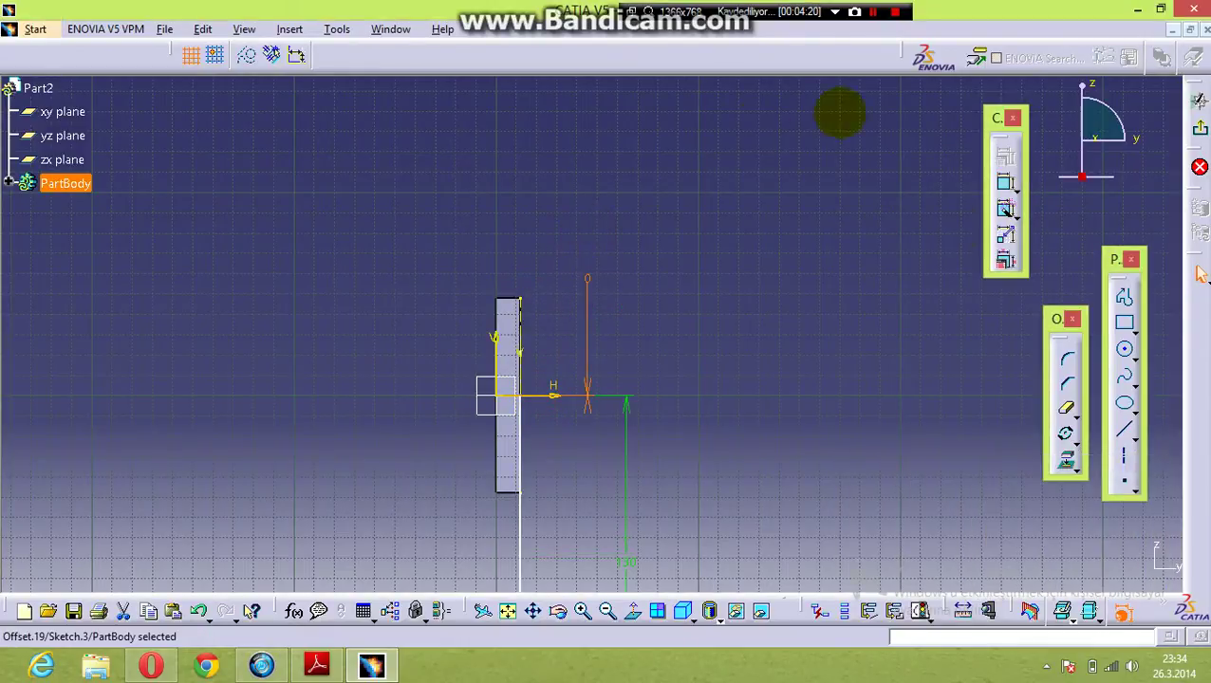
pyautogui.click(837, 348)
# Step: Draw a 130 mm radius circle centred on the vertical line's lower endpoint and dimension its diameter
pyautogui.moveTo(833, 350)
pyautogui.mouseDown(button='middle')
pyautogui.moveTo(849, 437)
pyautogui.moveTo(800, 259)
pyautogui.mouseUp(button='middle')
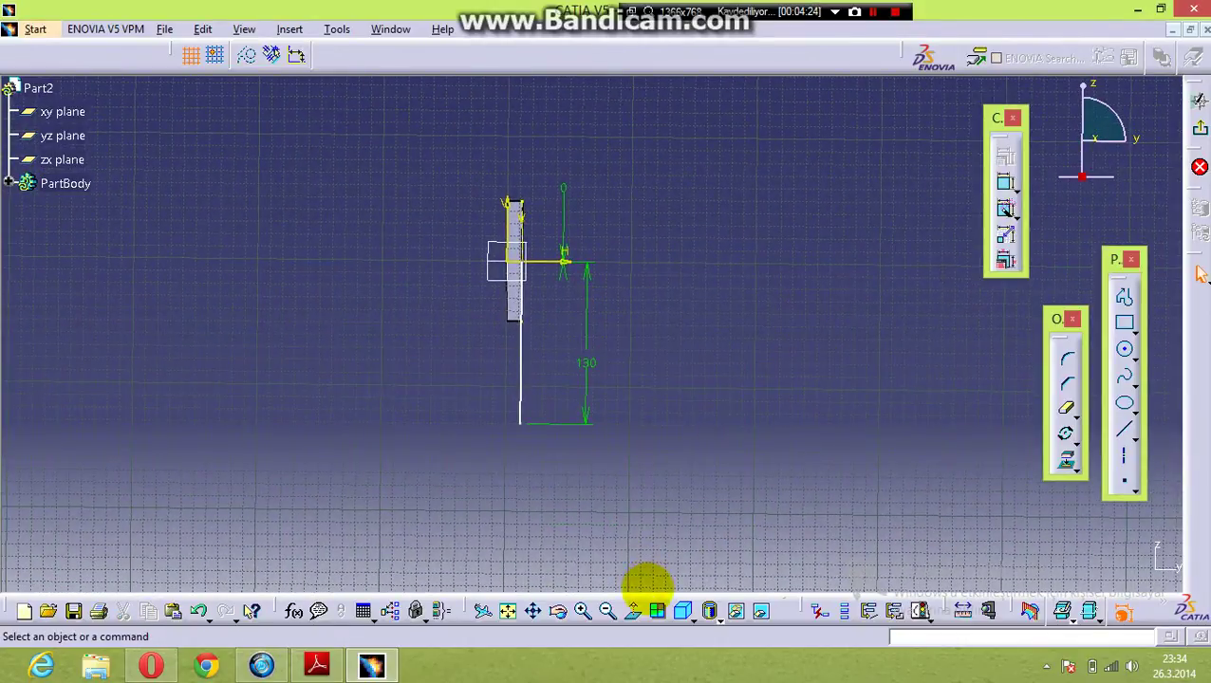
pyautogui.click(642, 614)
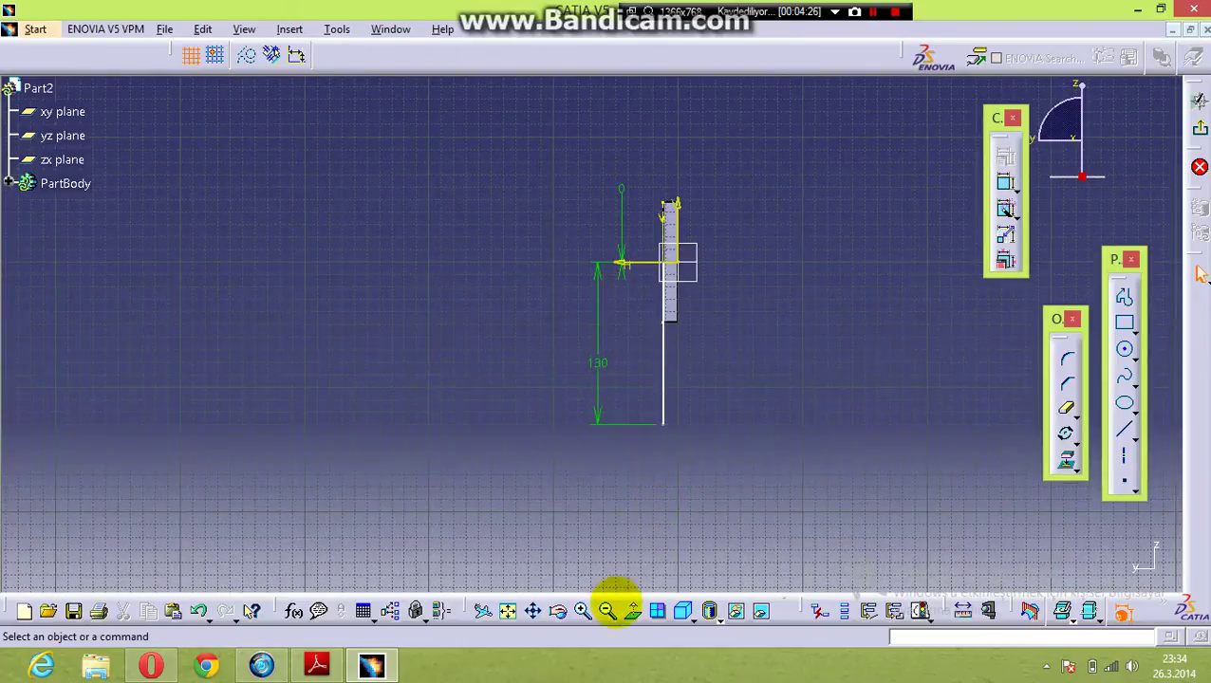
pyautogui.click(636, 615)
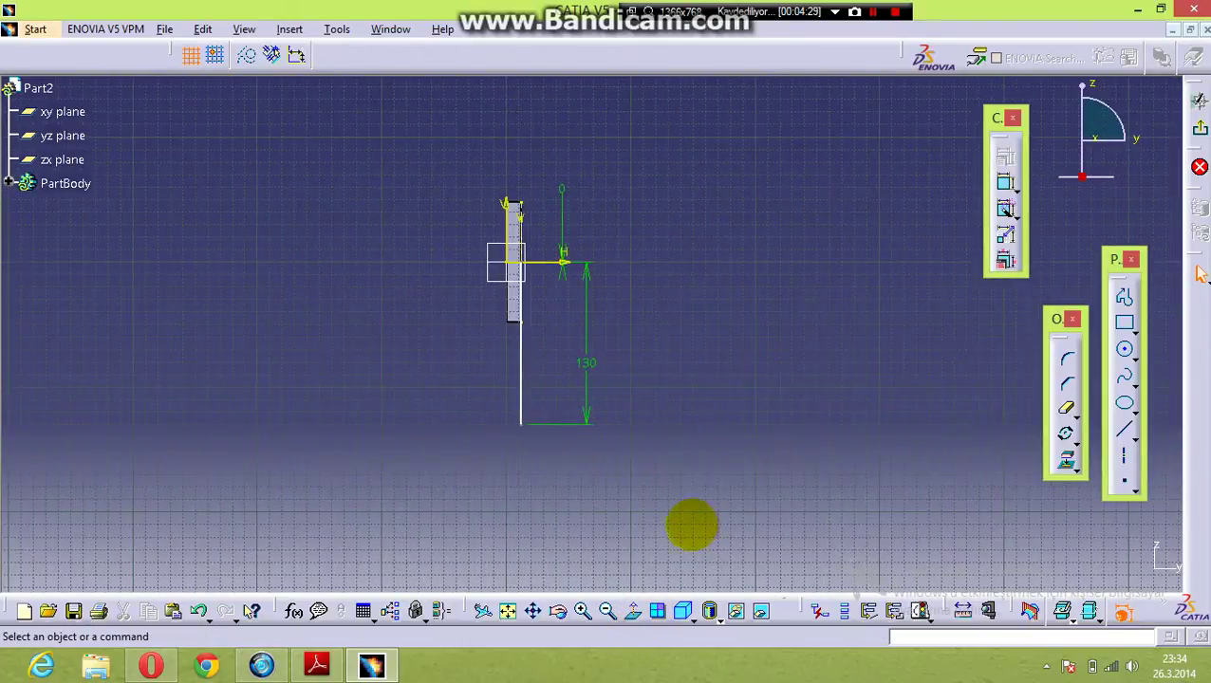
pyautogui.click(635, 615)
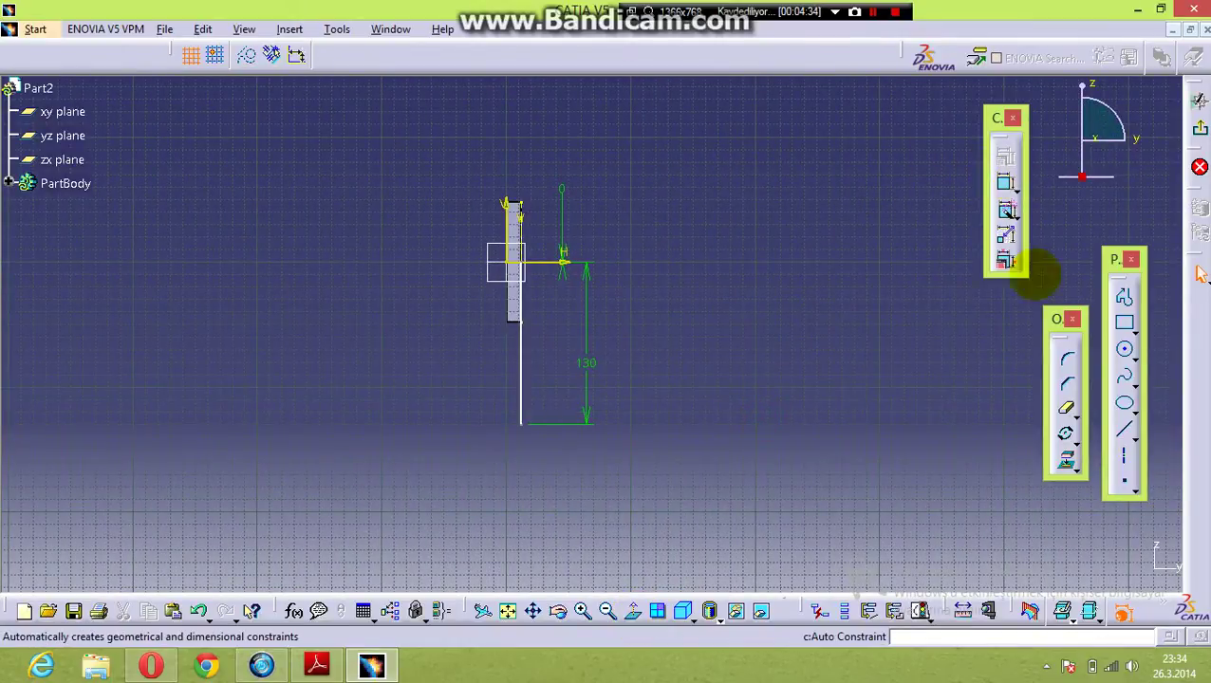
pyautogui.click(1124, 351)
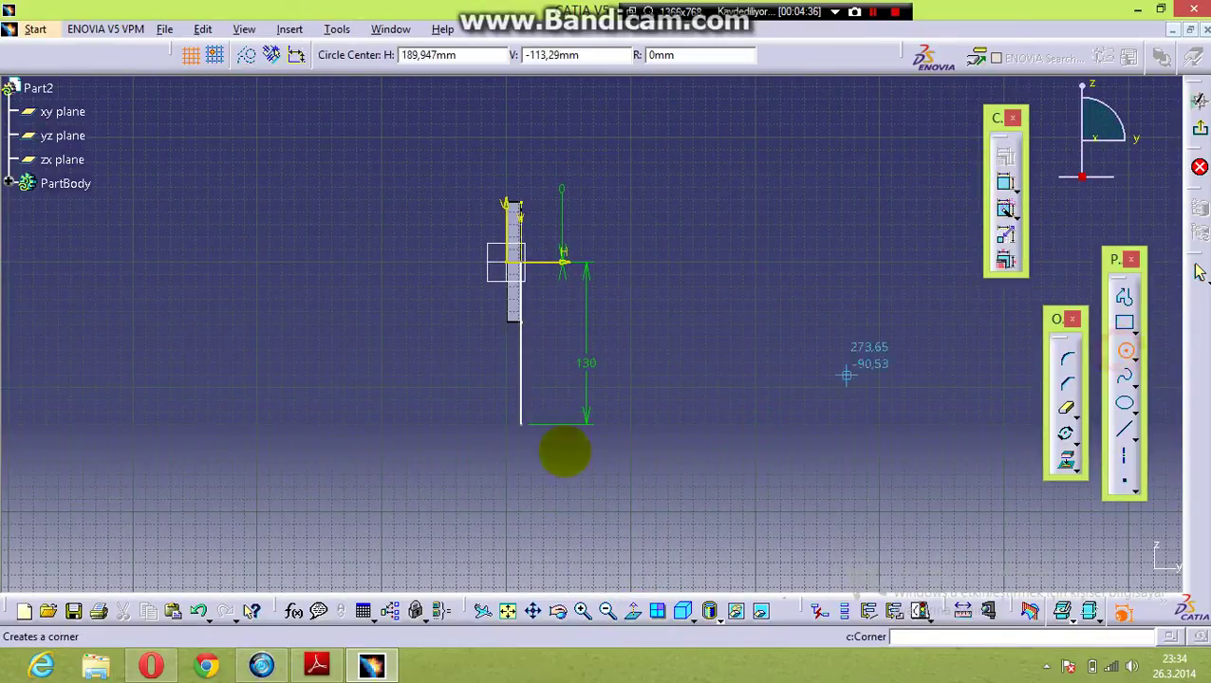
pyautogui.click(521, 426)
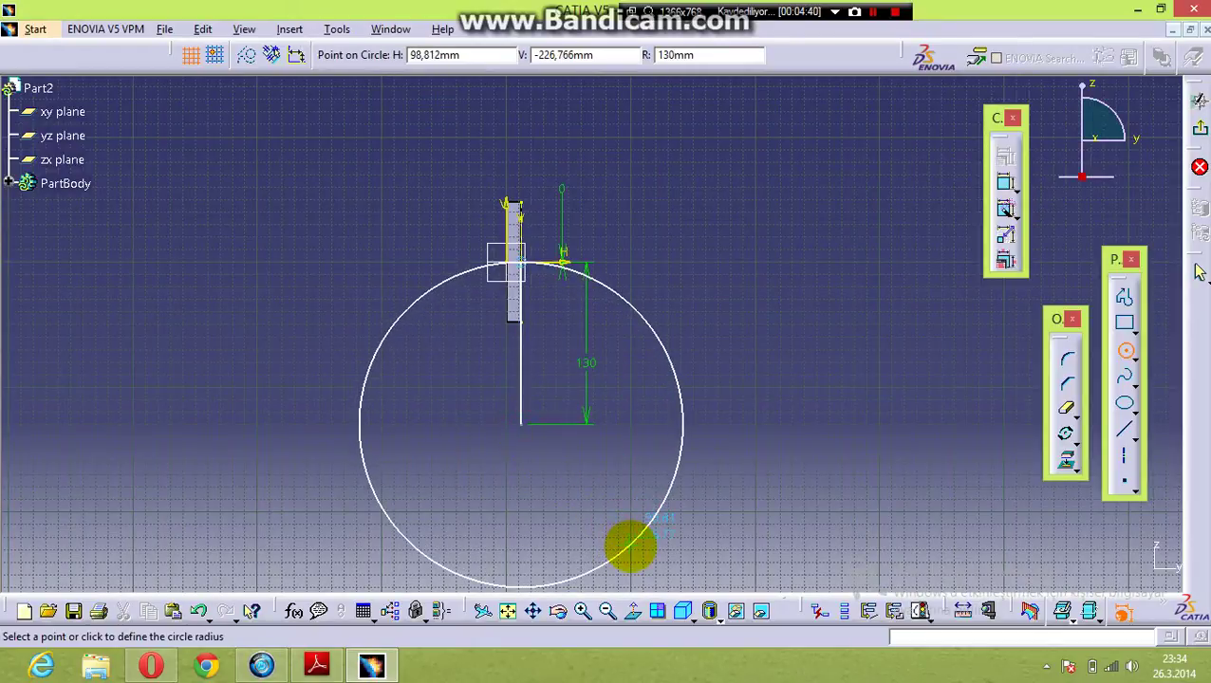
pyautogui.click(630, 546)
pyautogui.click(1005, 182)
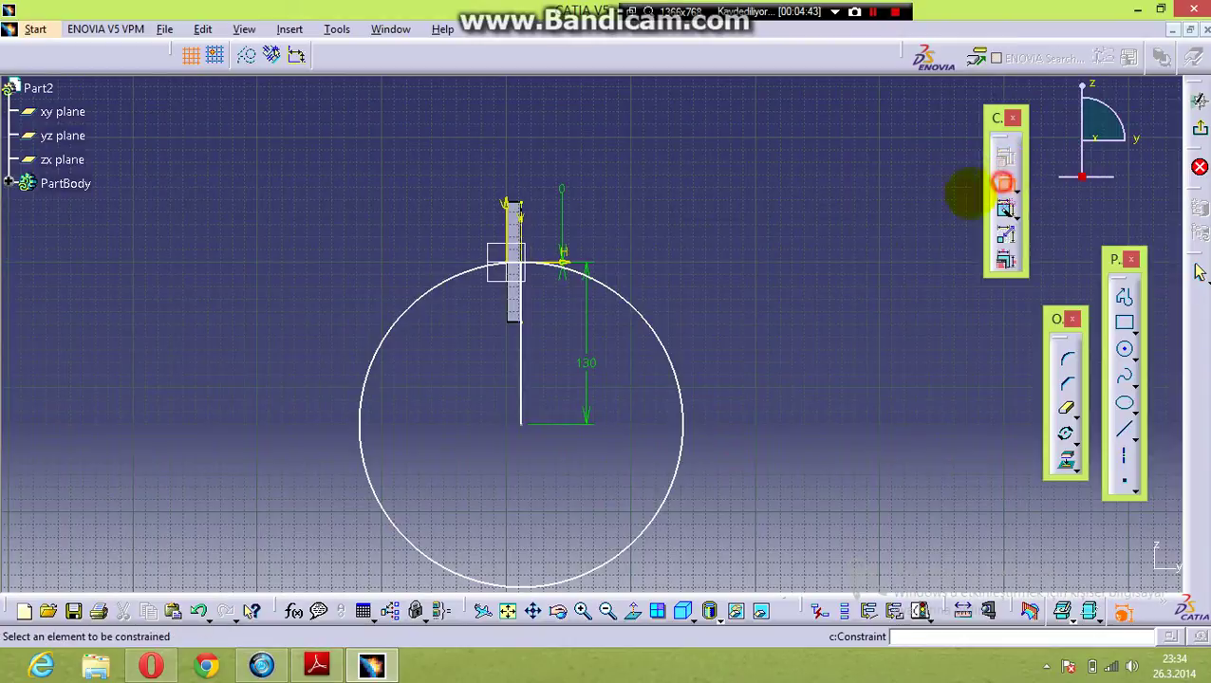
pyautogui.click(669, 361)
pyautogui.click(755, 319)
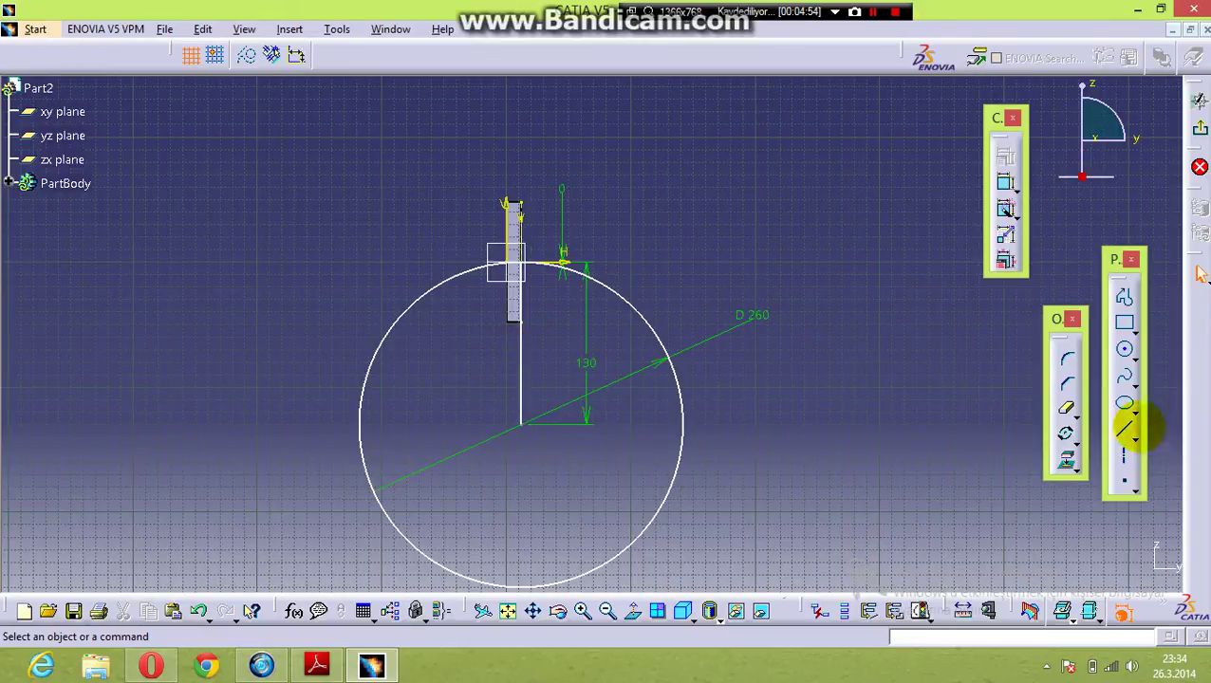
# Step: Sketch a horizontal line about 213 mm long from the circle's centre, past the circle on the plate's back side
pyautogui.click(1126, 432)
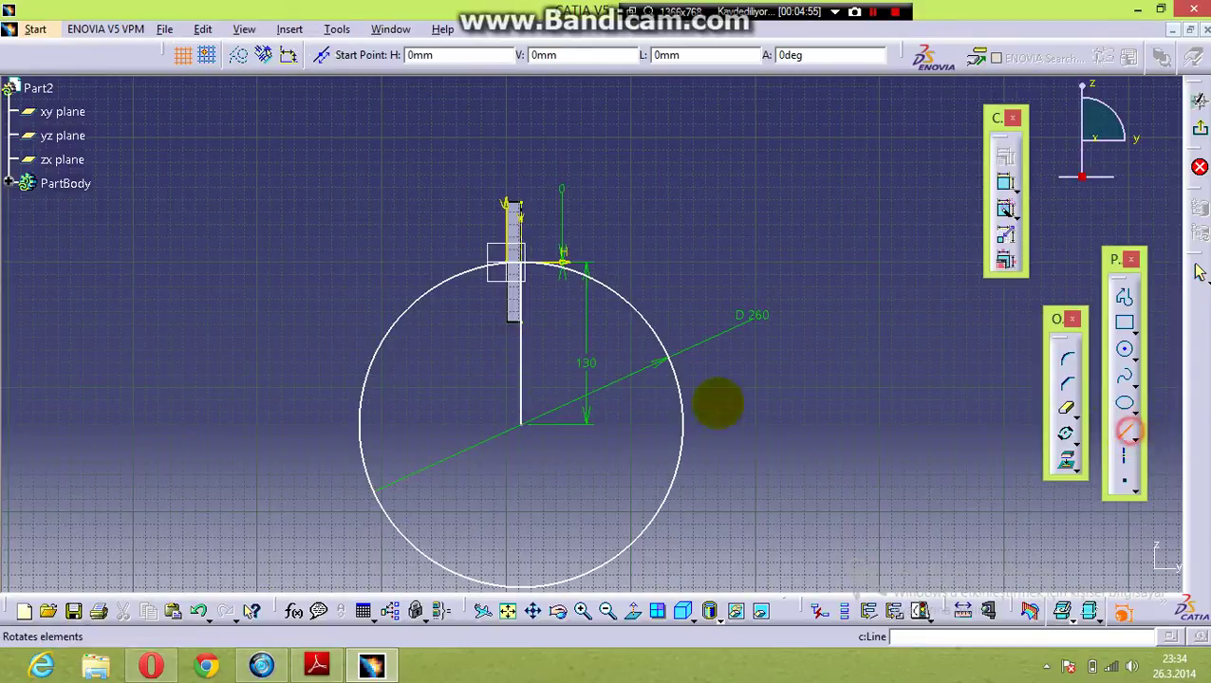
pyautogui.click(520, 425)
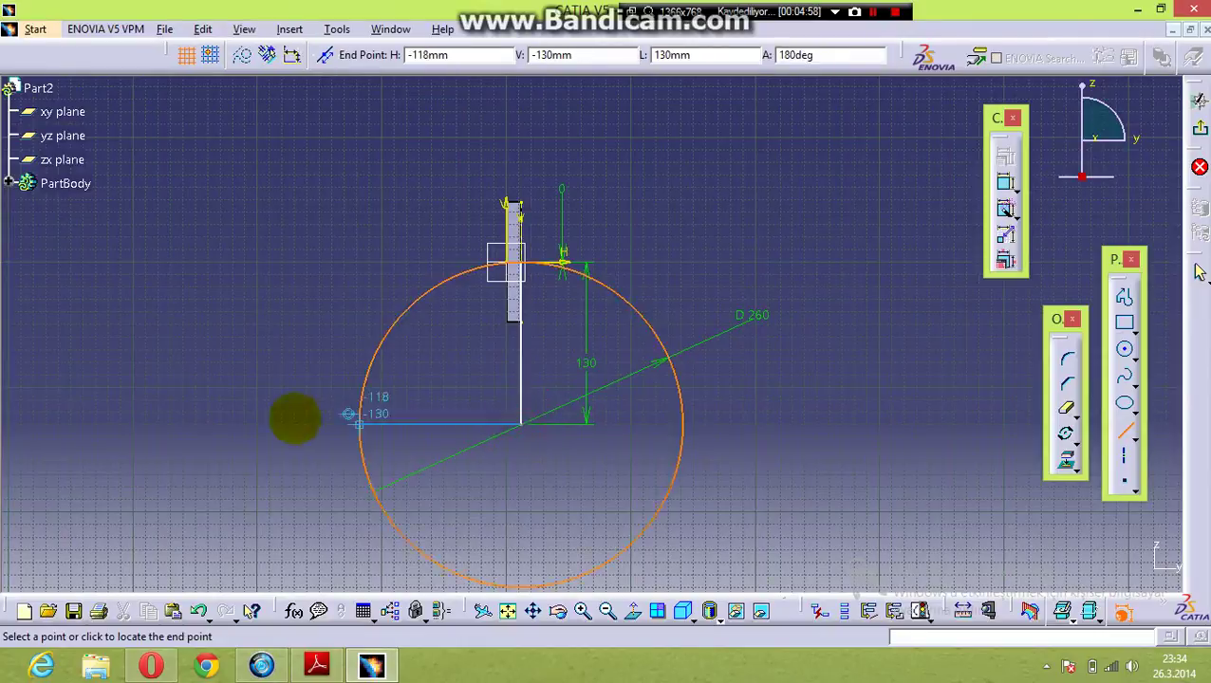
pyautogui.click(254, 425)
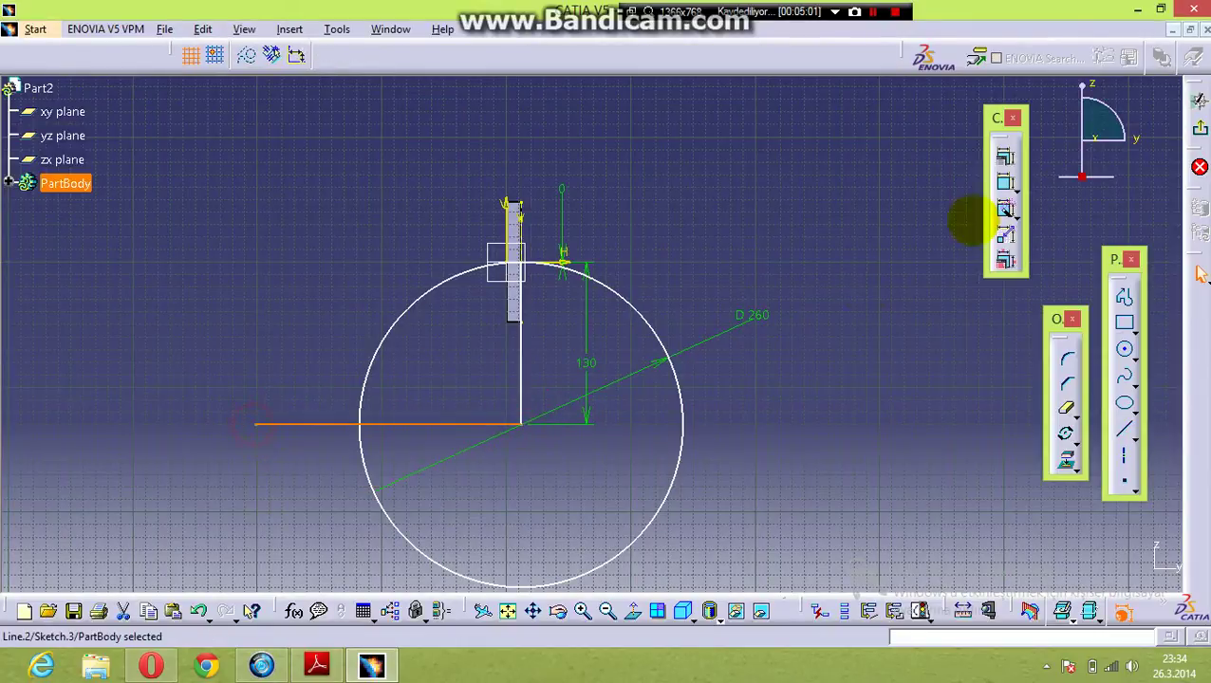
# Step: Dimension the angle between the horizontal line and the vertical line and set it to 45°
pyautogui.click(1005, 183)
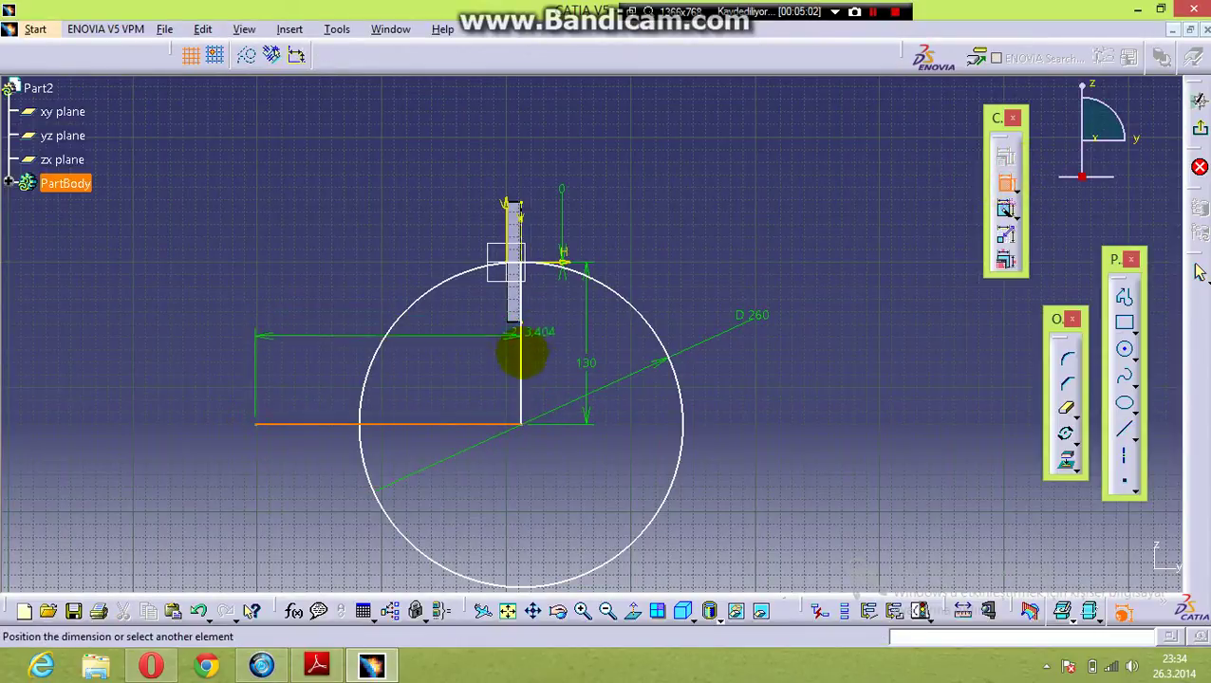
pyautogui.click(477, 366)
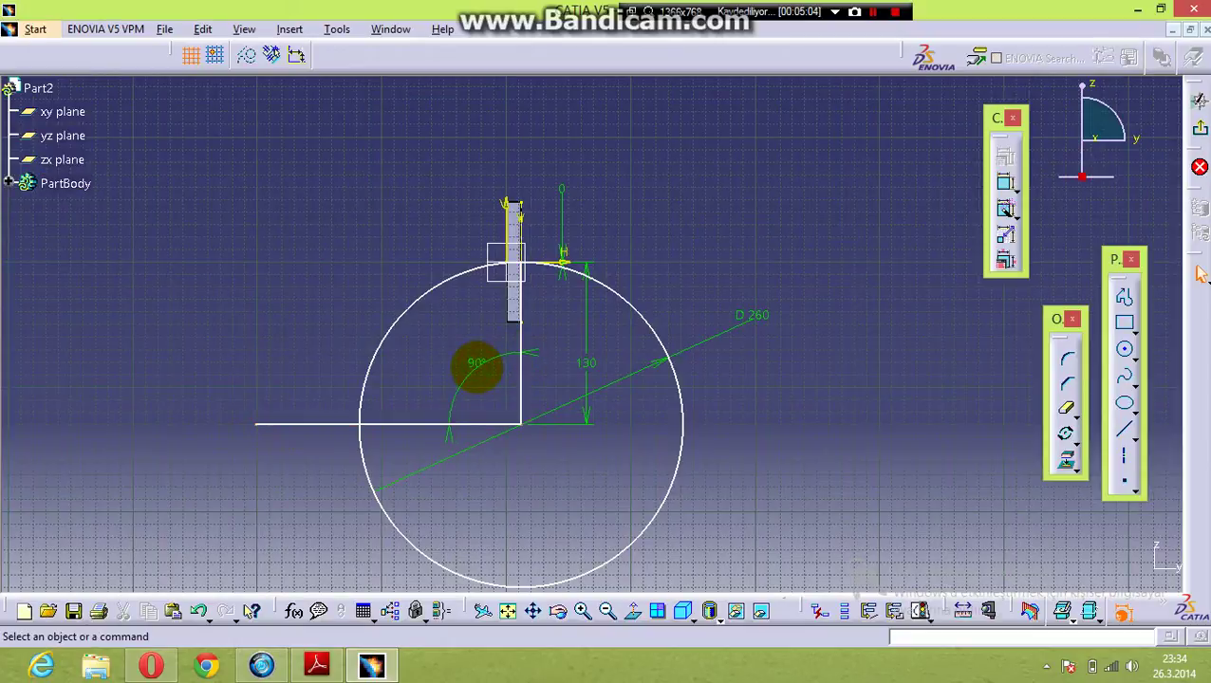
pyautogui.doubleClick(479, 364)
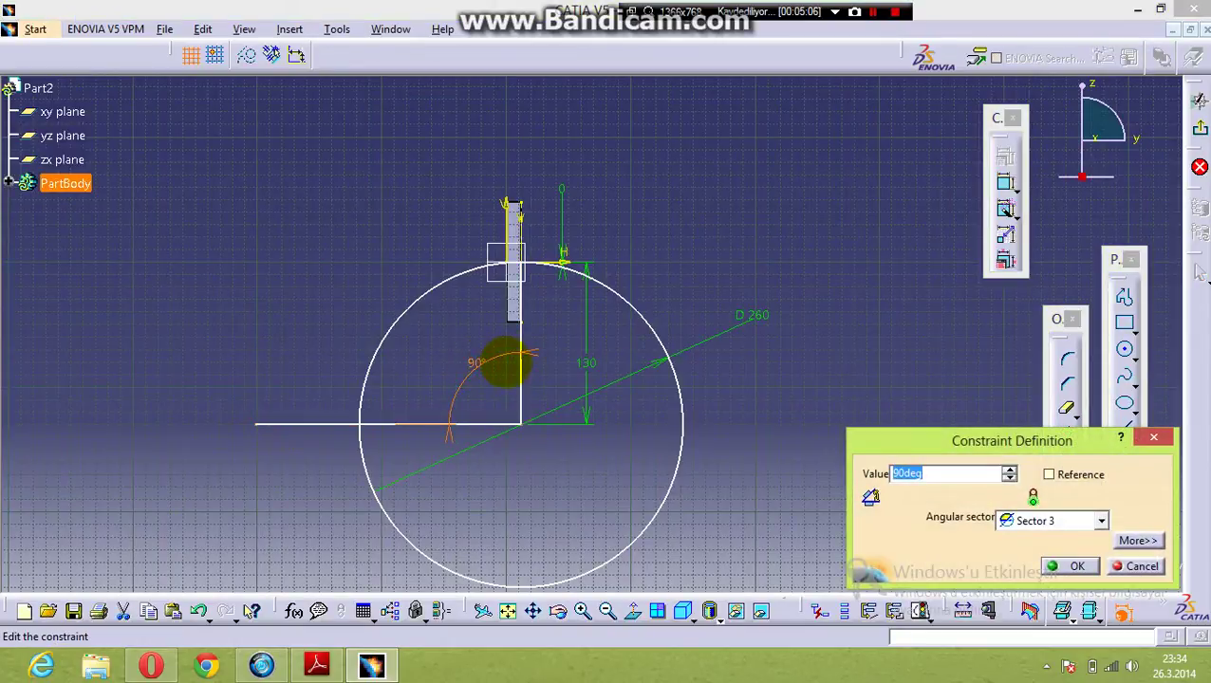
pyautogui.press('Return')
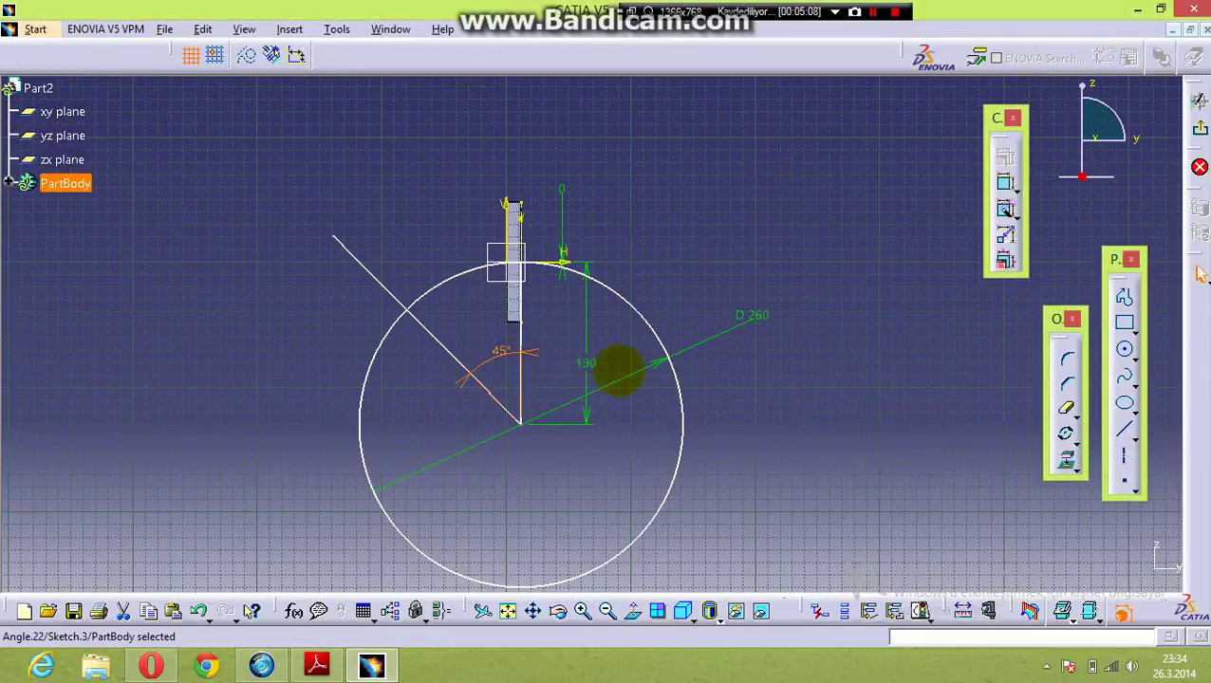
pyautogui.click(437, 255)
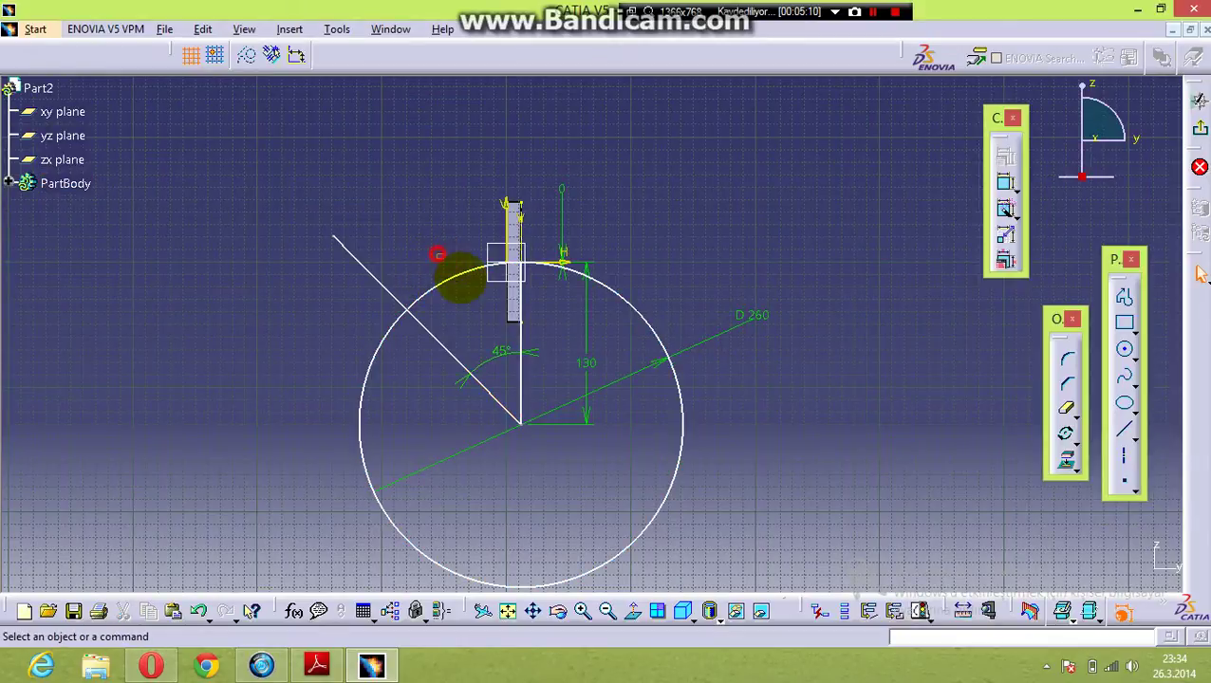
pyautogui.moveTo(484, 302); pyautogui.dragTo(464, 253)
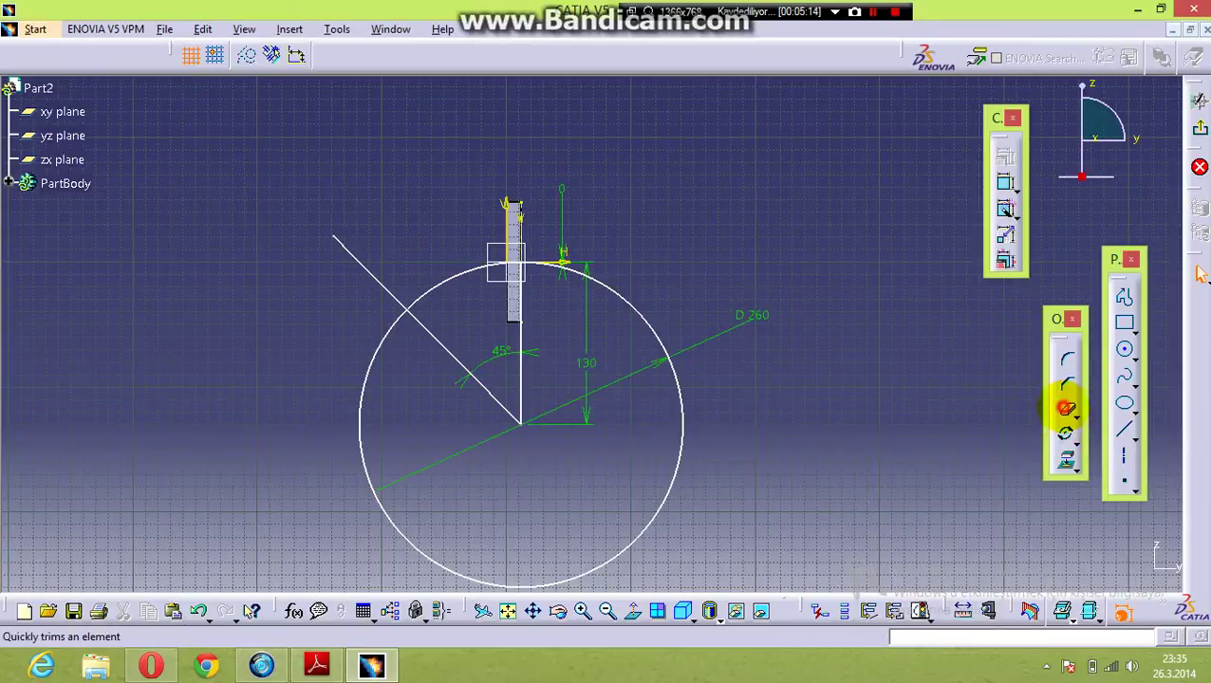
# Step: Quick Trim the circle down to the short arc between the inclined line and the vertical line
pyautogui.click(1065, 408)
pyautogui.click(652, 514)
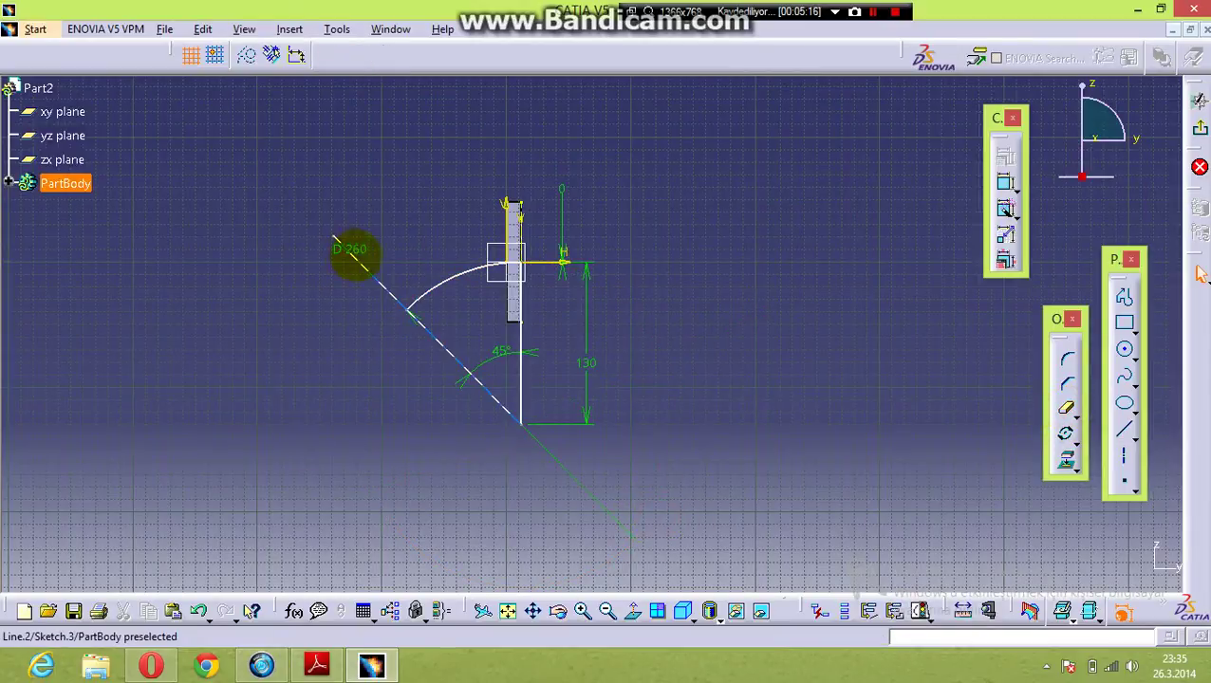
pyautogui.click(356, 264)
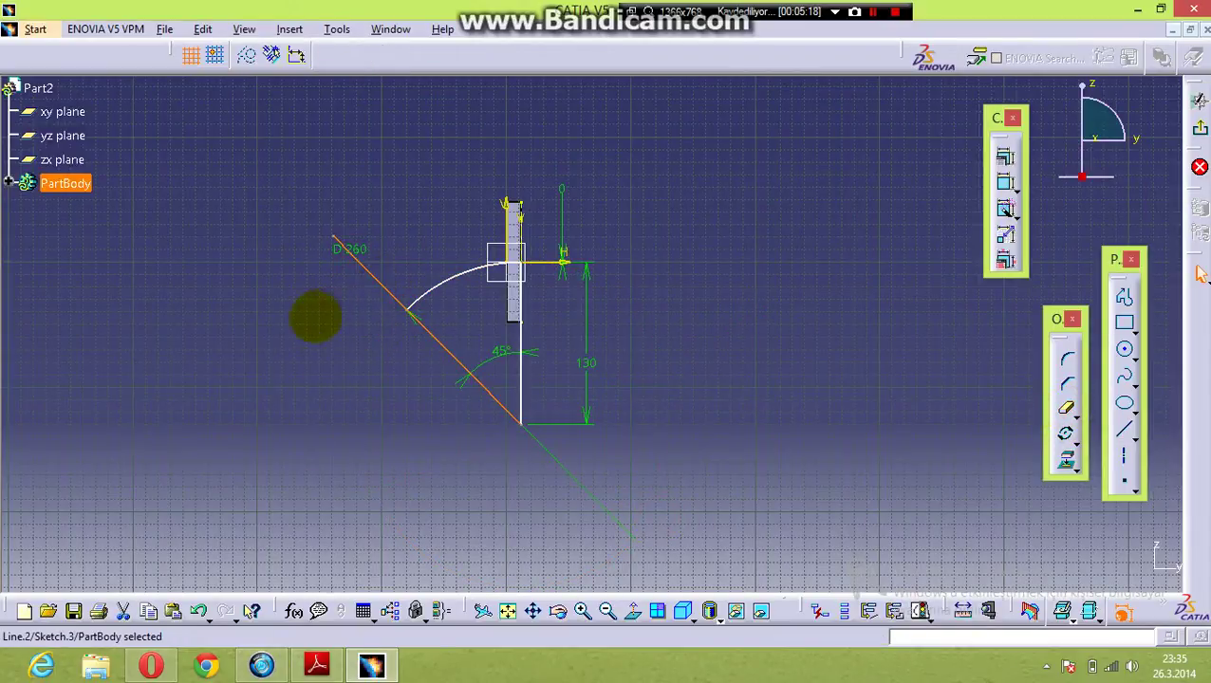
pyautogui.click(992, 408)
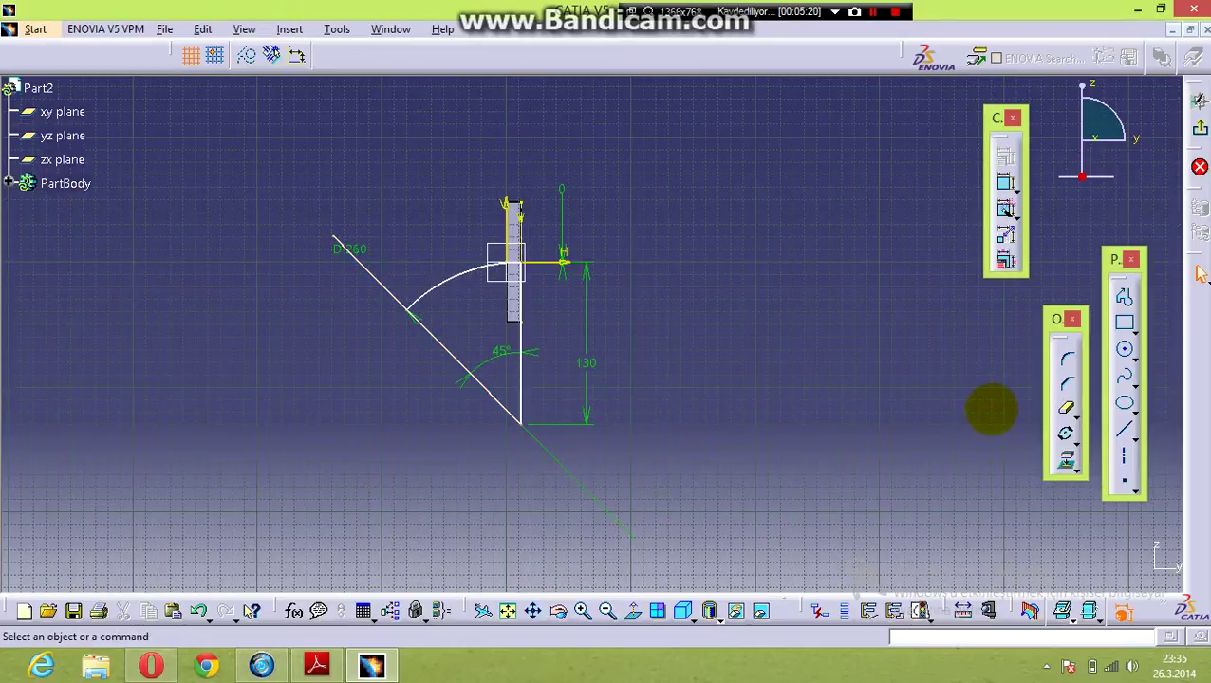
# Step: Quick Trim away the inclined and vertical lines, converting the vertical line's length constraint into a distance, so only the arc remains
pyautogui.click(1065, 408)
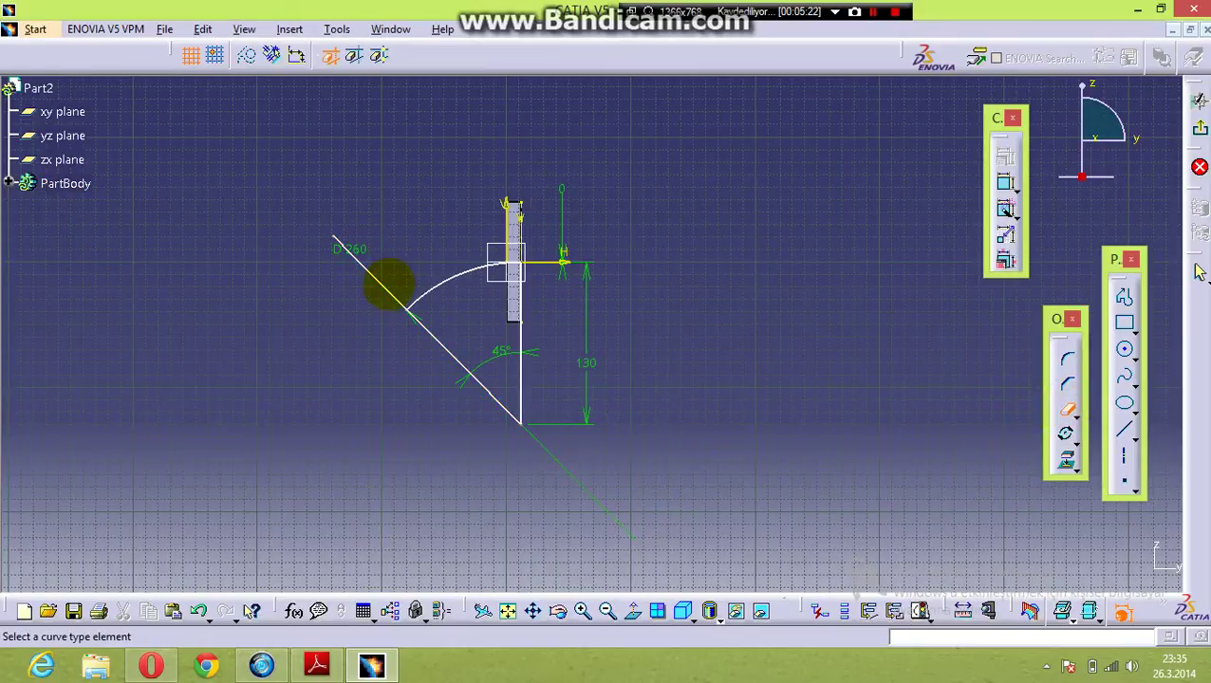
pyautogui.click(386, 290)
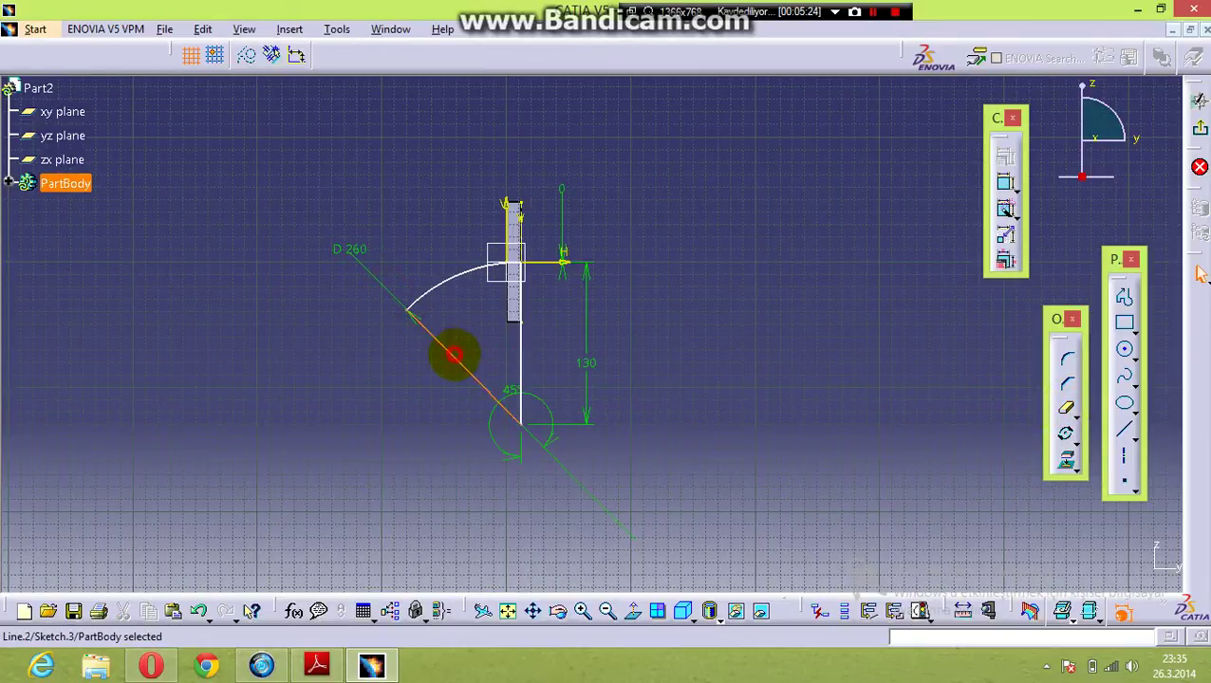
pyautogui.click(509, 361)
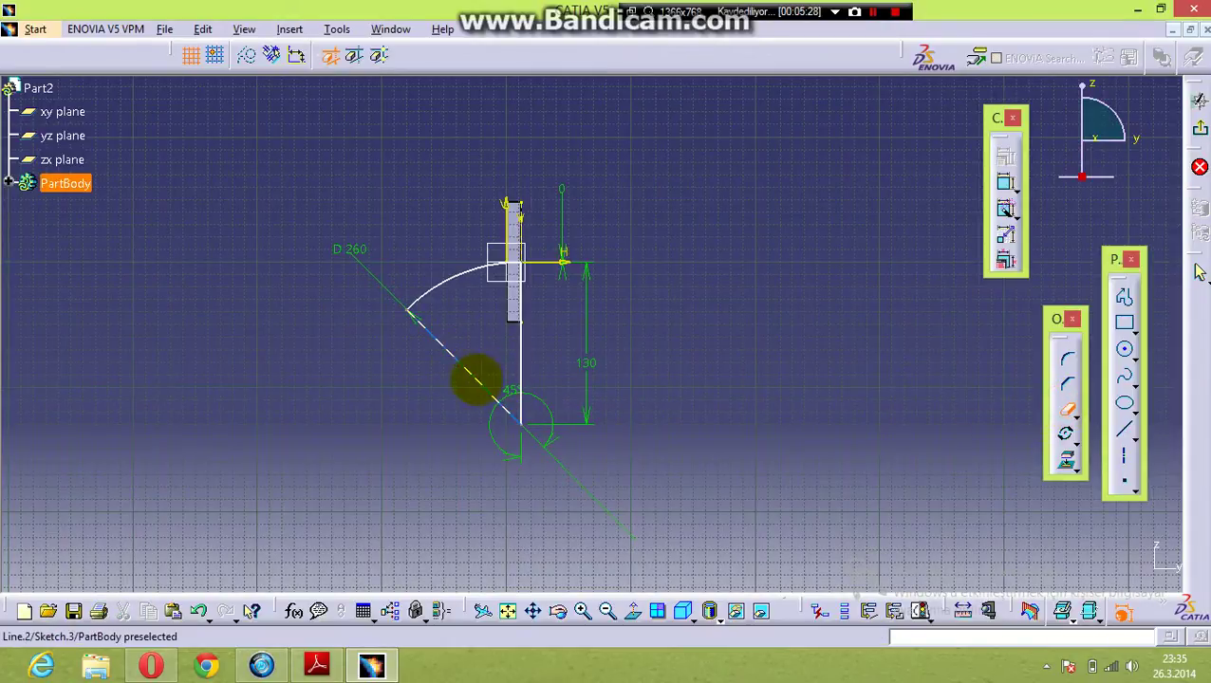
pyautogui.click(476, 380)
pyautogui.click(520, 364)
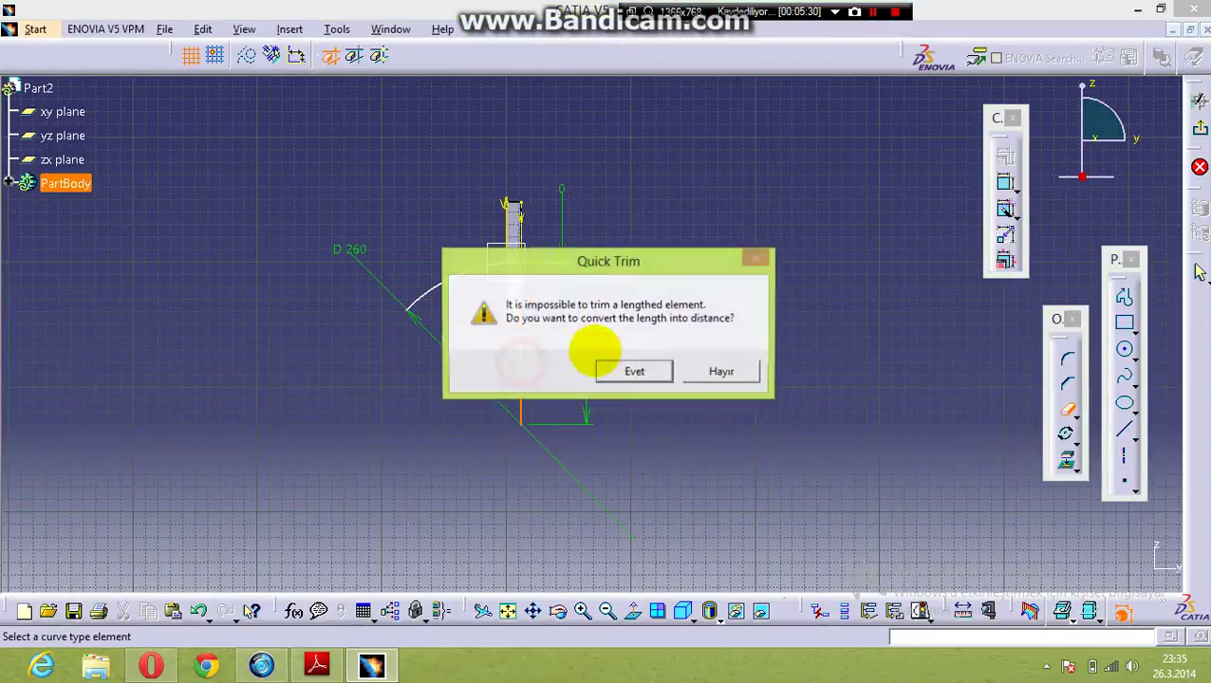
pyautogui.click(642, 371)
pyautogui.click(745, 386)
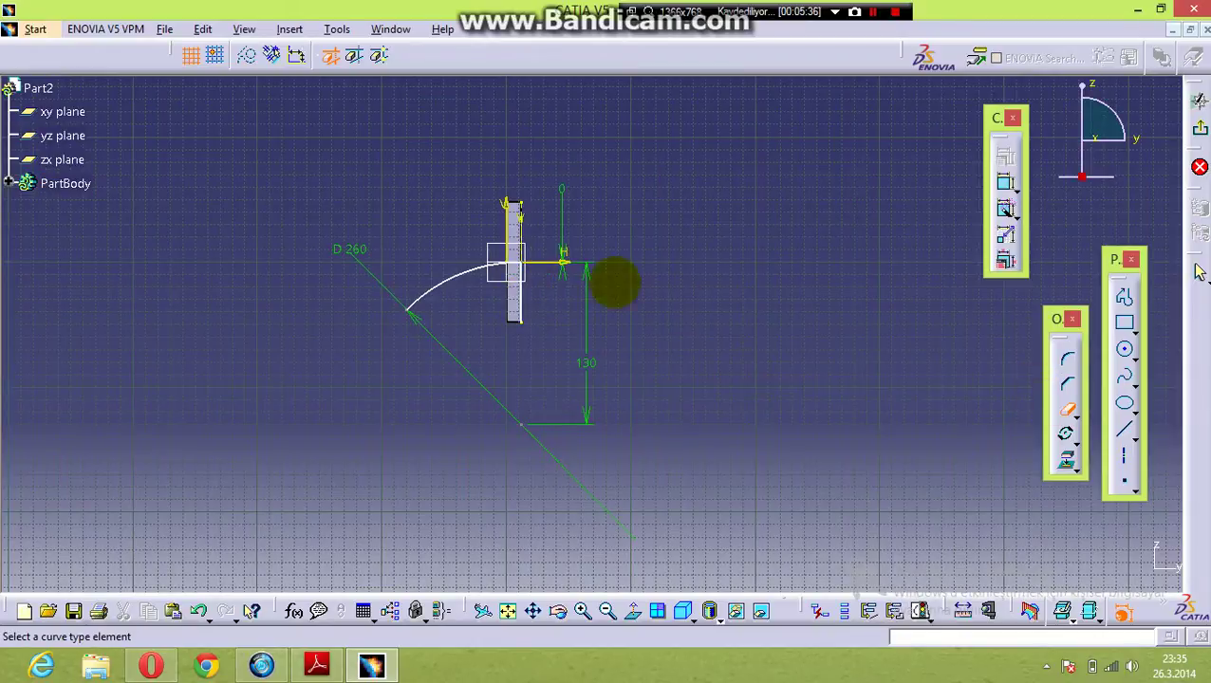
pyautogui.click(520, 297)
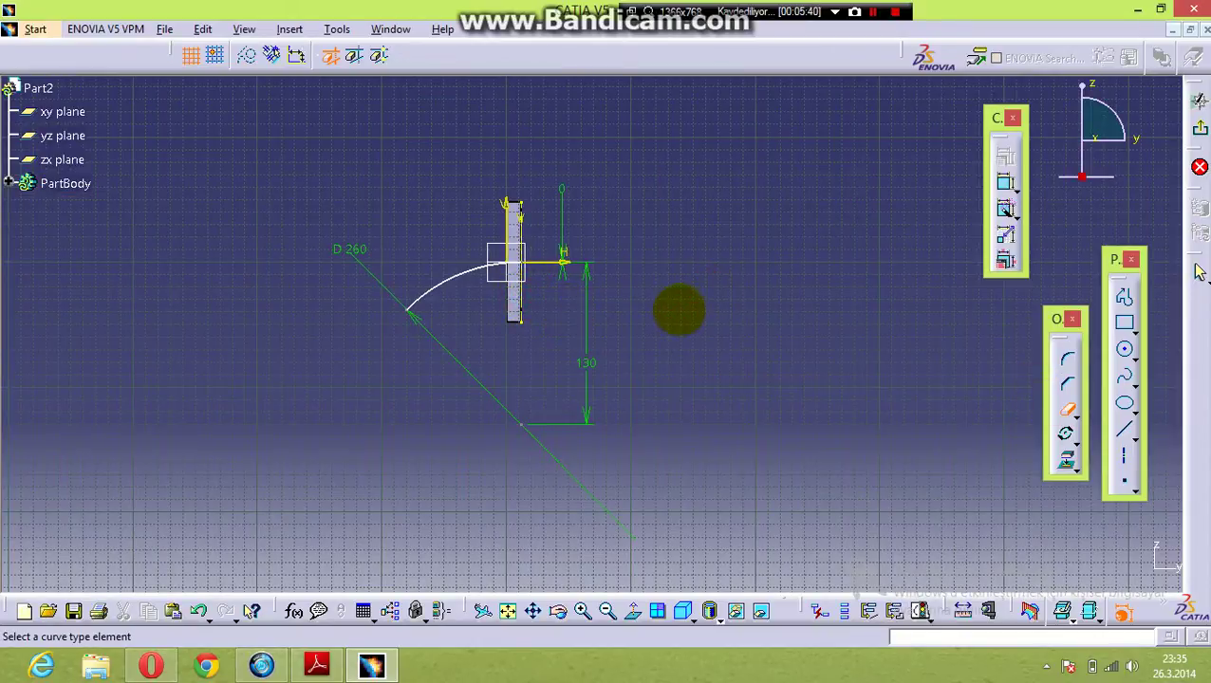
# Step: Exit the arc's guide-path sketch, return to the 3D part and clear the selection
pyautogui.moveTo(713, 337)
pyautogui.mouseDown(button='middle')
pyautogui.moveTo(713, 354)
pyautogui.moveTo(829, 324)
pyautogui.moveTo(733, 335)
pyautogui.moveTo(810, 302)
pyautogui.moveTo(806, 273)
pyautogui.moveTo(789, 306)
pyautogui.moveTo(811, 254)
pyautogui.mouseUp(button='middle')
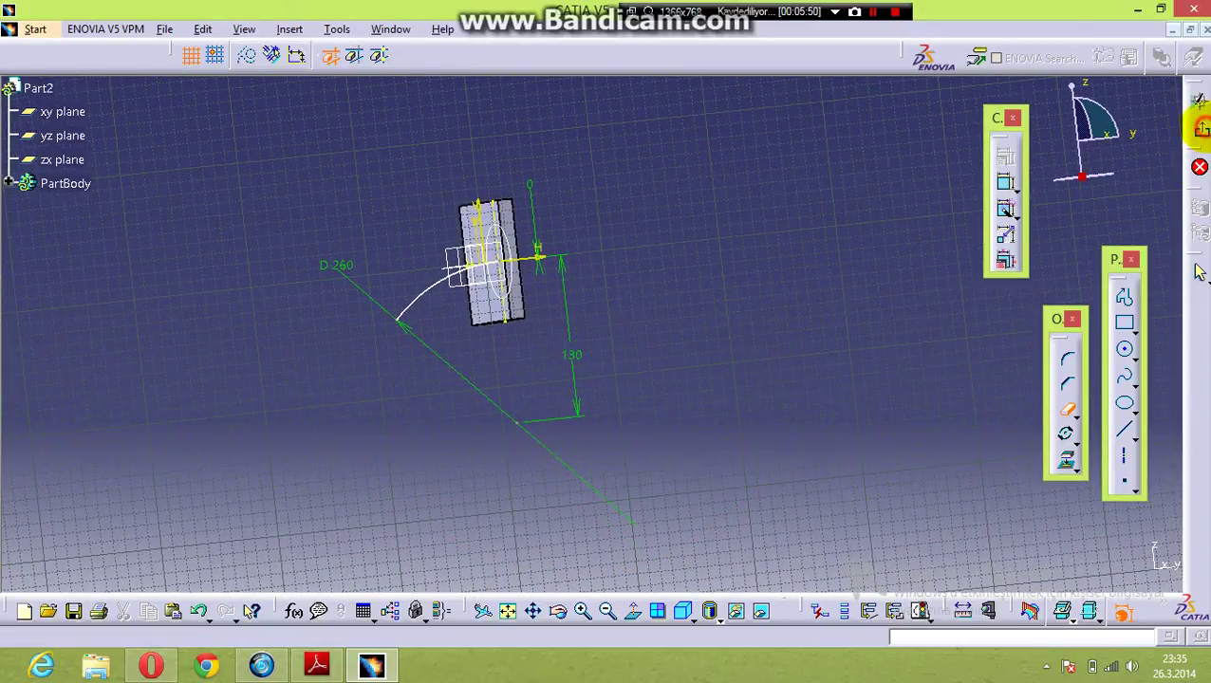
pyautogui.click(1200, 128)
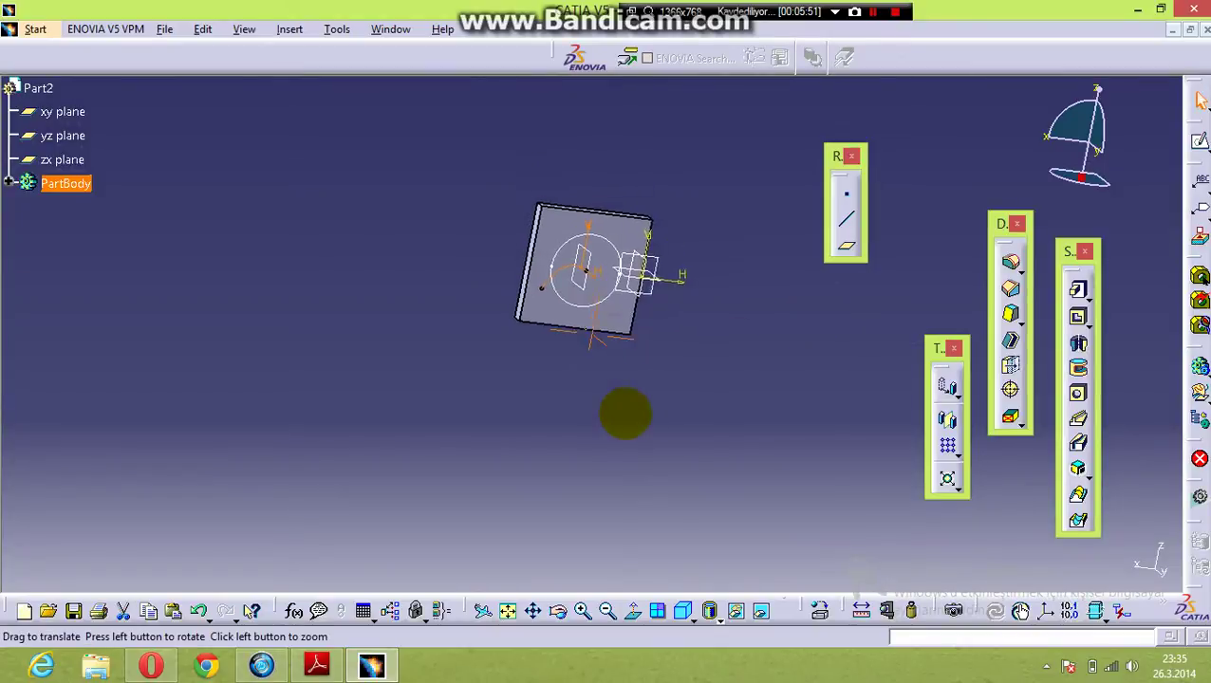
pyautogui.moveTo(624, 414); pyautogui.dragTo(760, 411, button='middle')
pyautogui.click(264, 284)
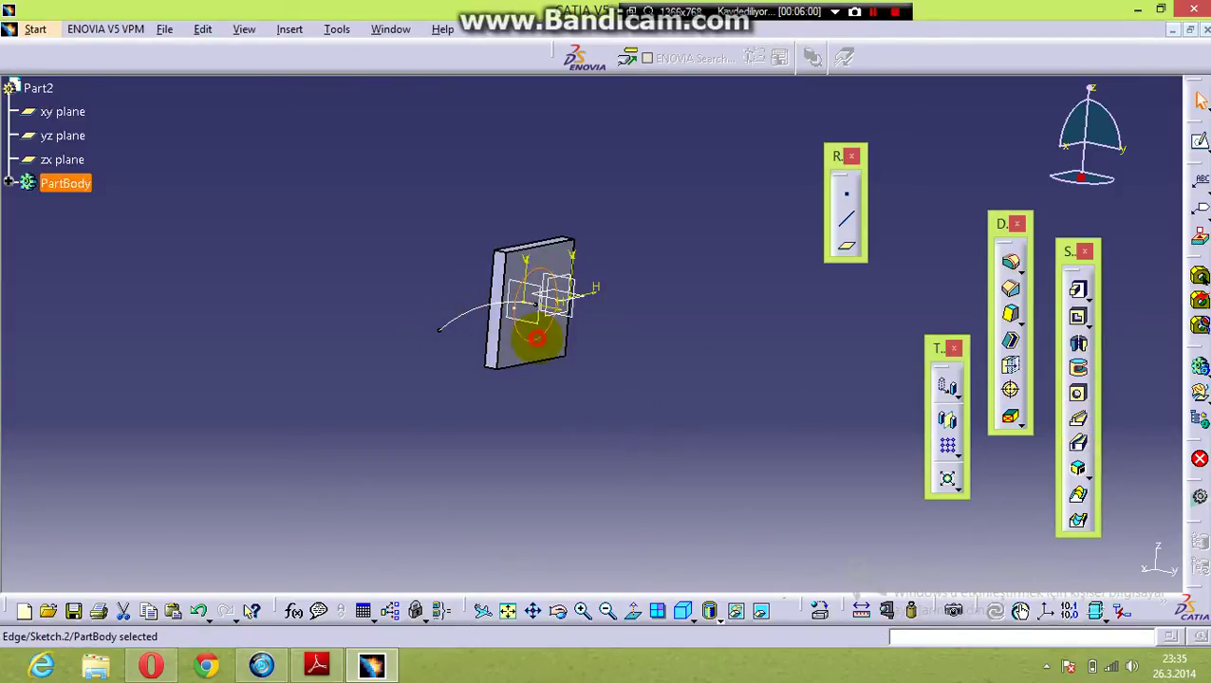
# Step: Create a rib that sweeps the 60 mm circle sketch along the arc guide path, keeping the profile angle
pyautogui.click(1078, 421)
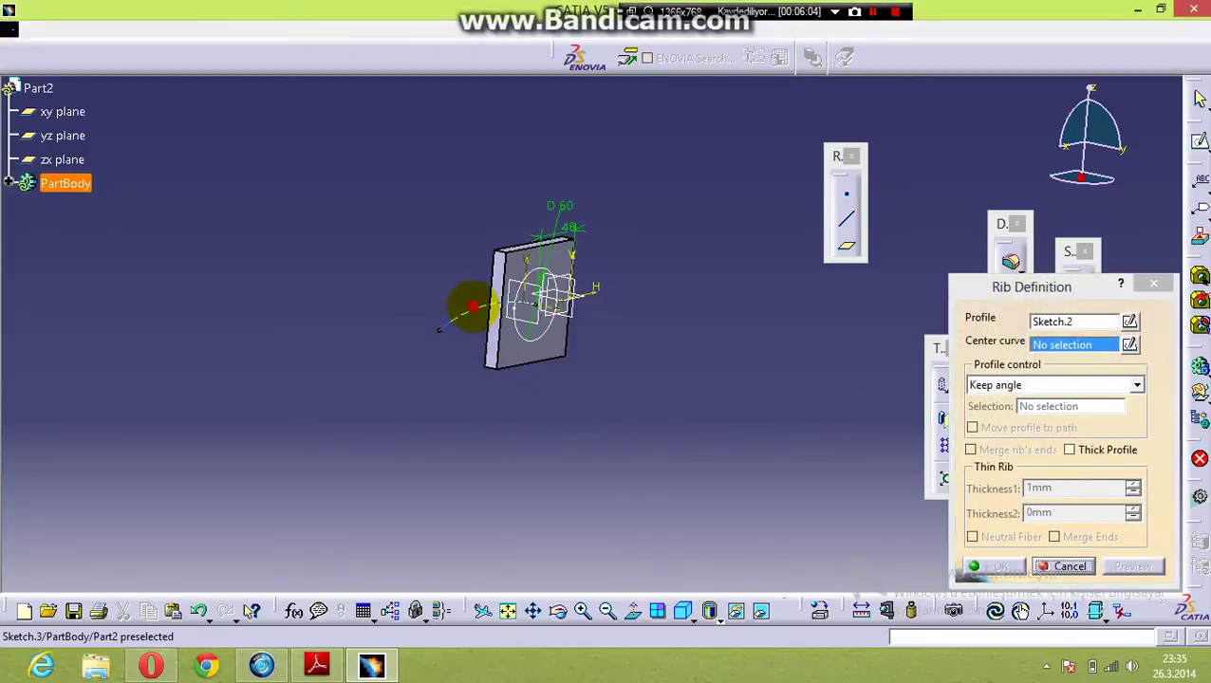
pyautogui.click(474, 304)
pyautogui.moveTo(722, 422); pyautogui.dragTo(800, 433, button='middle')
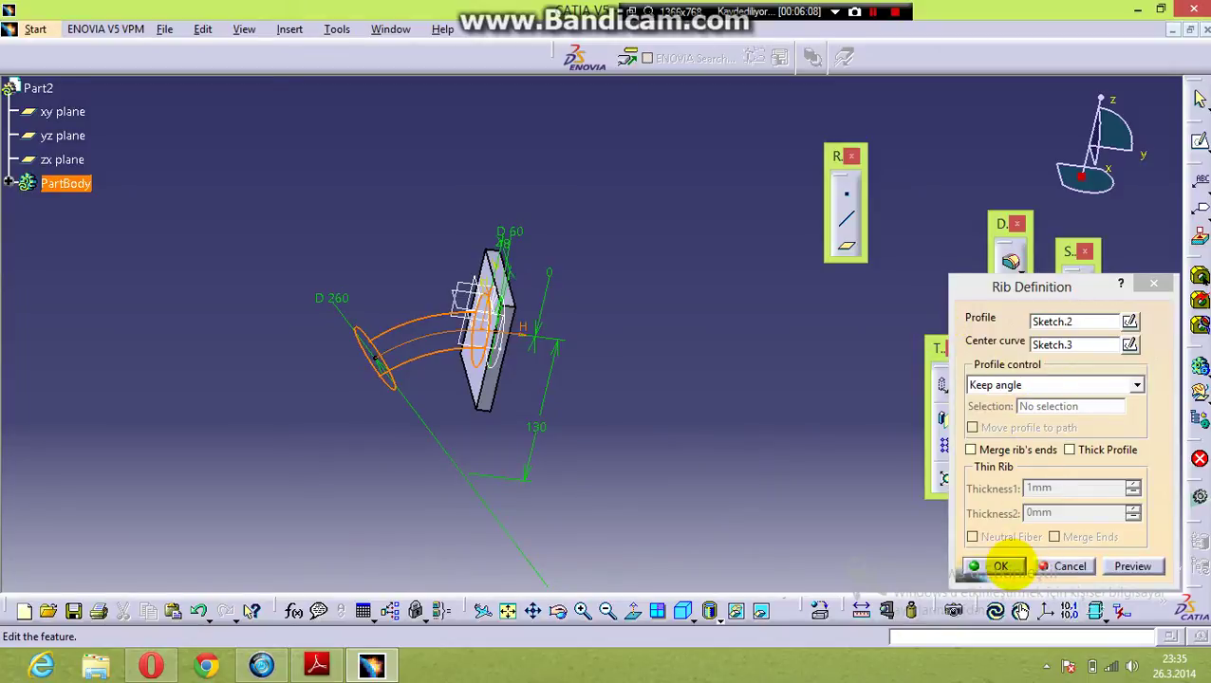
pyautogui.click(1001, 566)
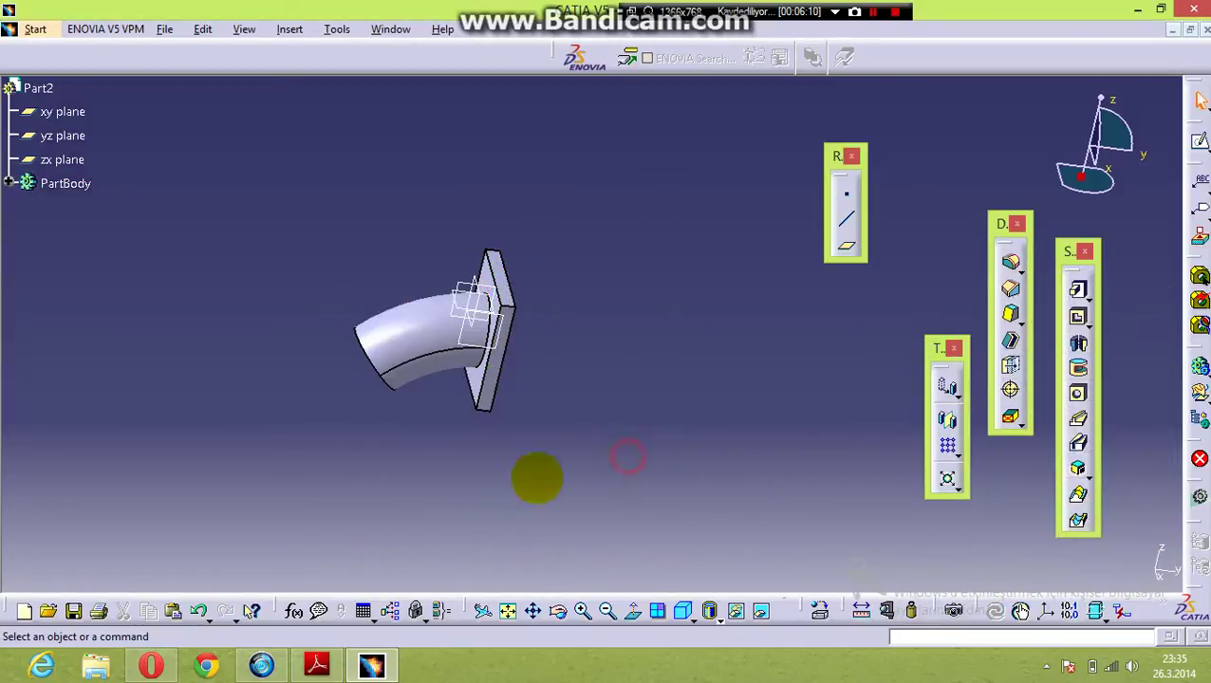
# Step: Consult the round flange of part 30 in the Teknik Resim PDF and open a sketch on the curved boss's free end face in CATIA
pyautogui.moveTo(535, 478); pyautogui.dragTo(415, 512, button='middle')
pyautogui.moveTo(512, 375); pyautogui.dragTo(541, 424, button='middle')
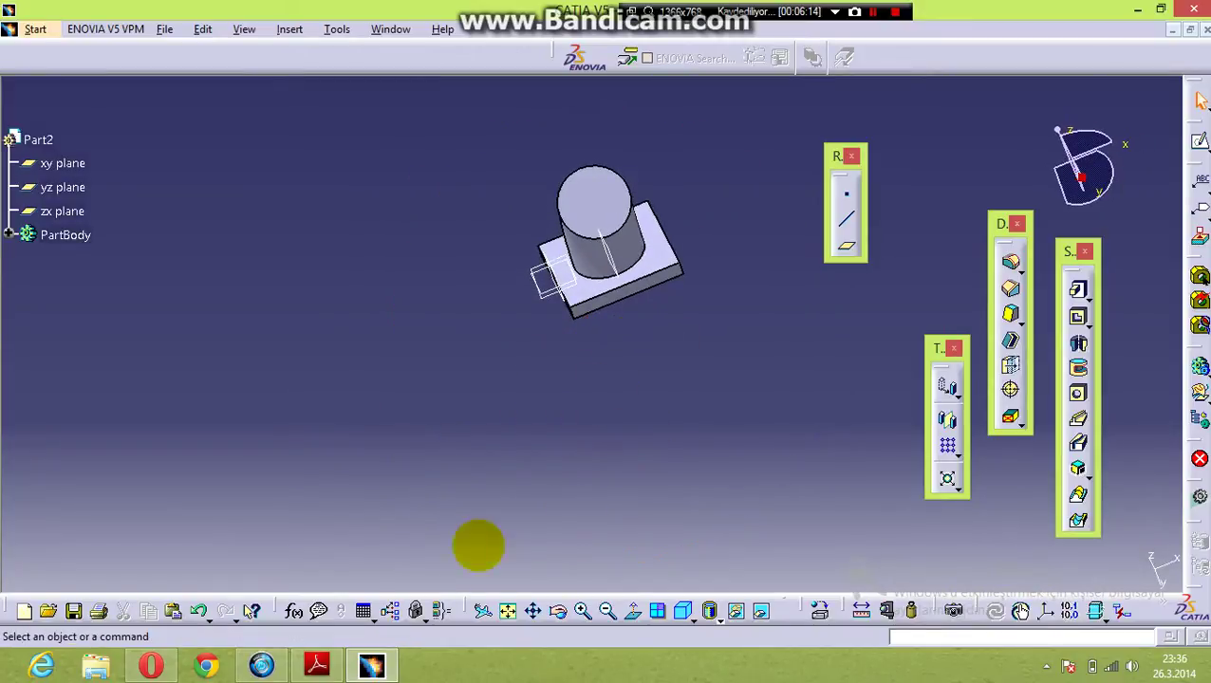
pyautogui.click(317, 665)
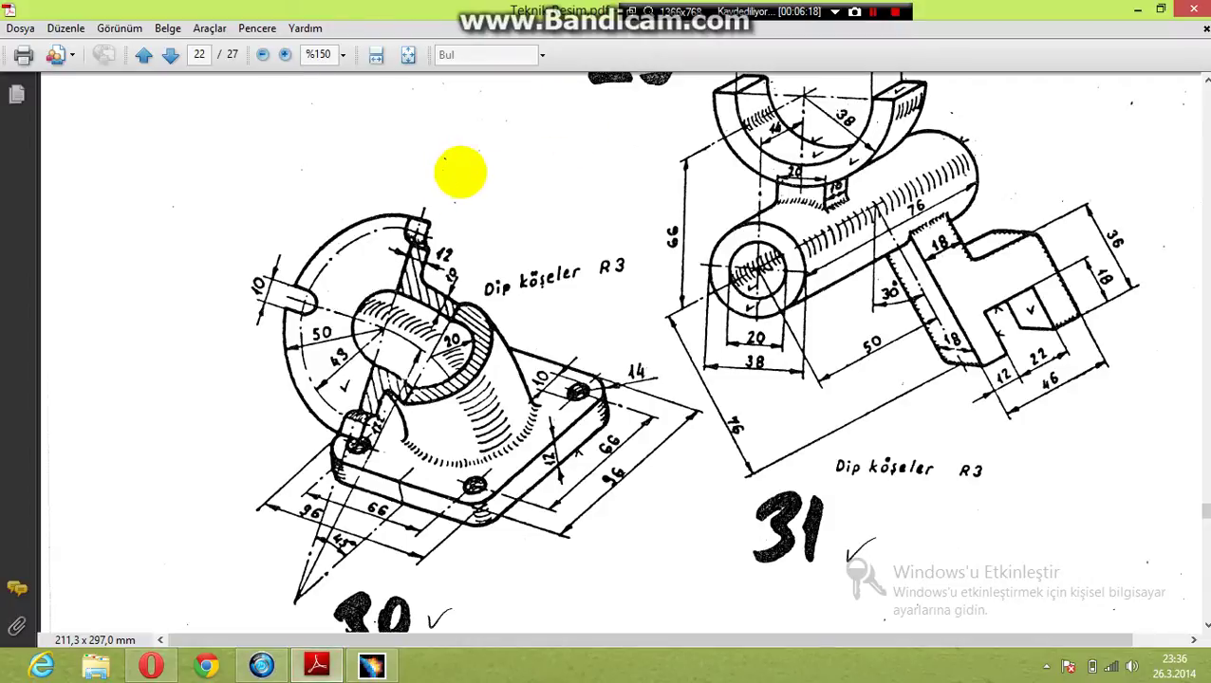
pyautogui.moveTo(460, 171)
pyautogui.mouseDown()
pyautogui.moveTo(392, 163)
pyautogui.moveTo(266, 446)
pyautogui.moveTo(205, 478)
pyautogui.mouseUp()
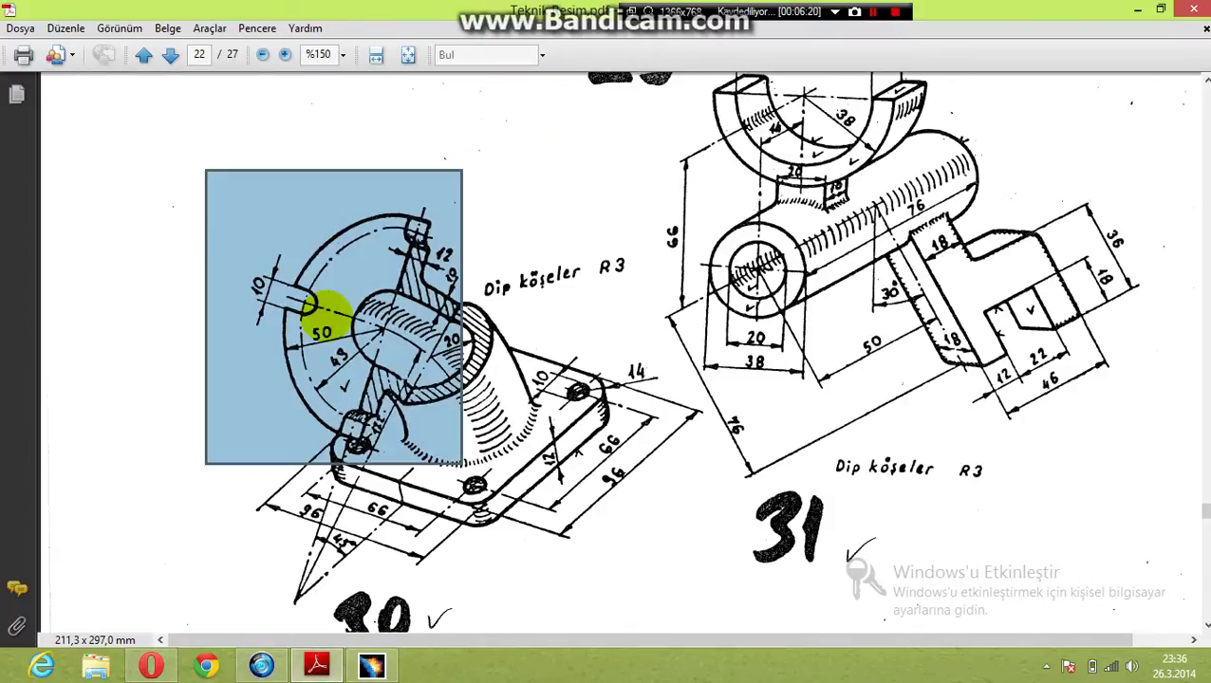
pyautogui.click(317, 167)
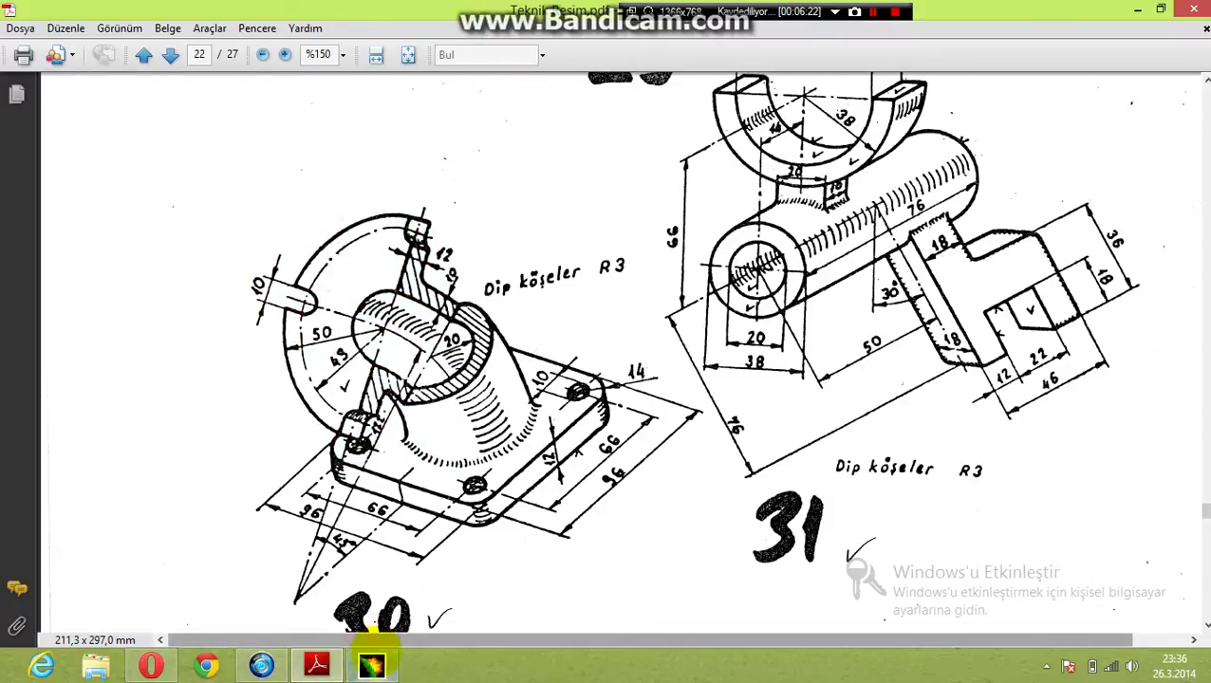
pyautogui.click(371, 664)
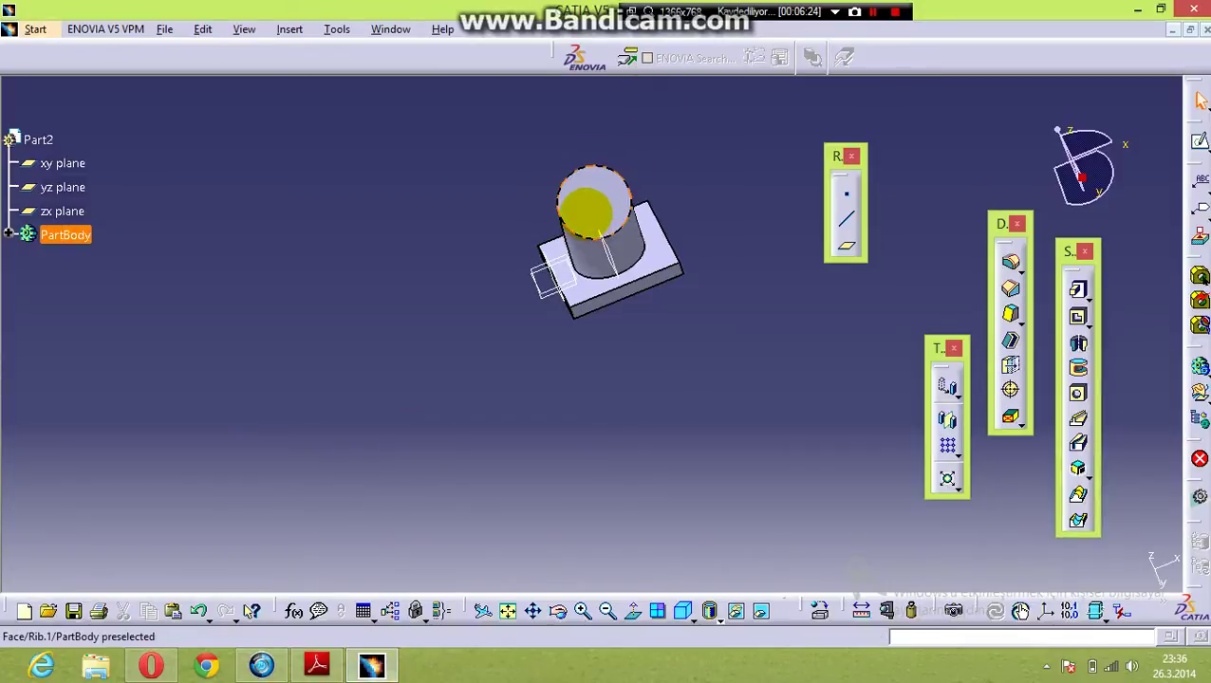
pyautogui.click(585, 209)
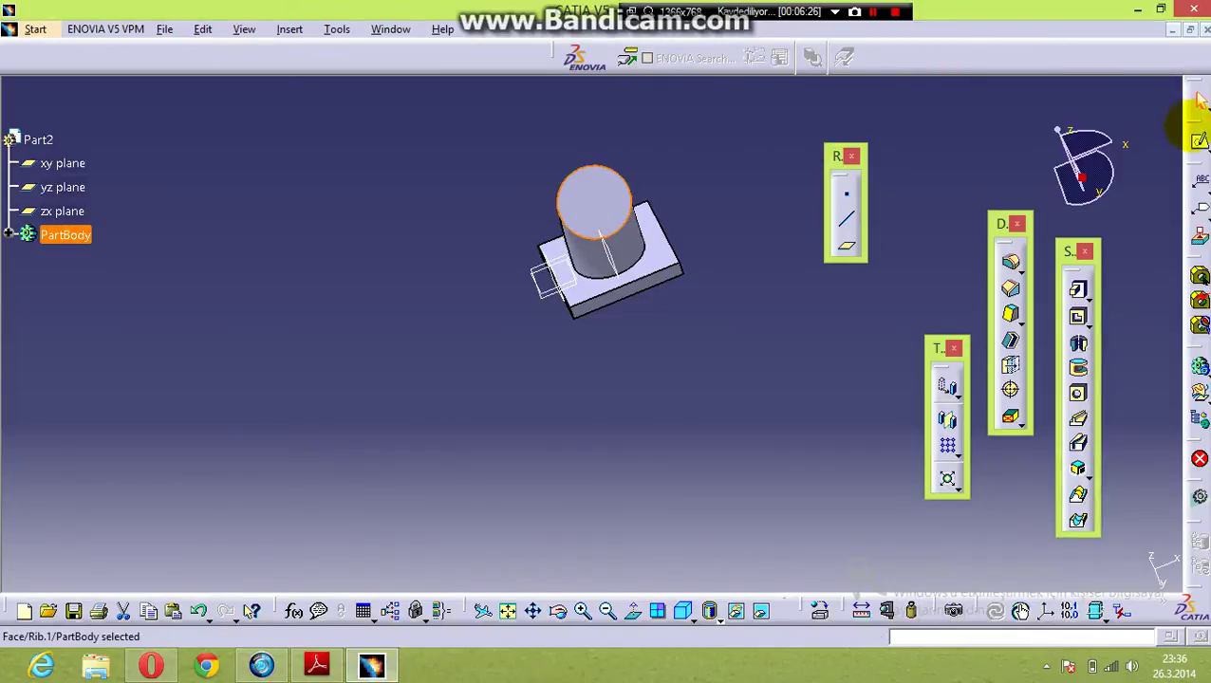
pyautogui.click(1198, 141)
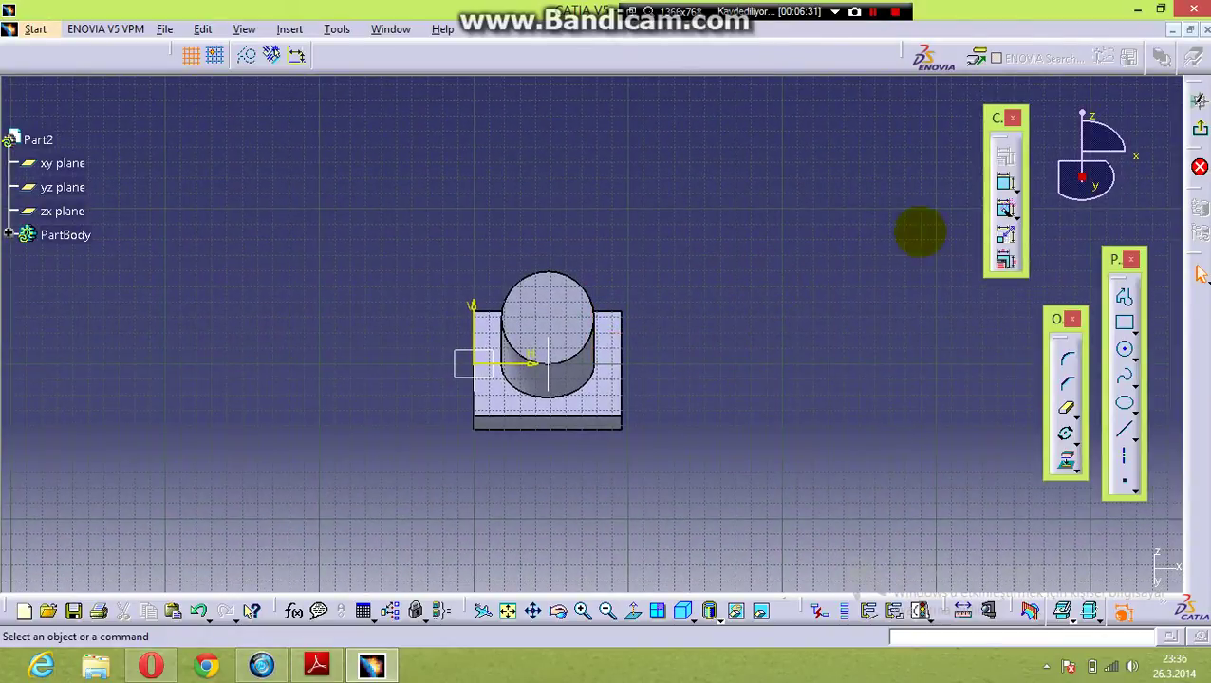
# Step: Sketch a circle about 87 mm in diameter beside the boss's end face
pyautogui.click(1125, 351)
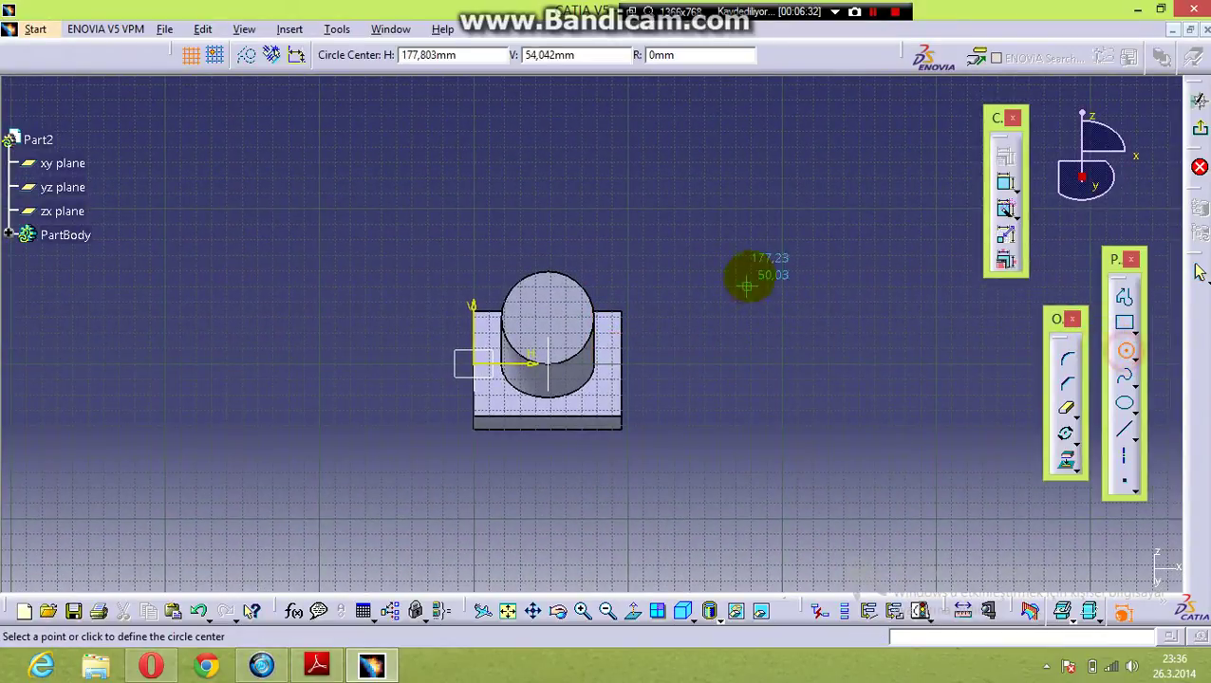
pyautogui.click(680, 301)
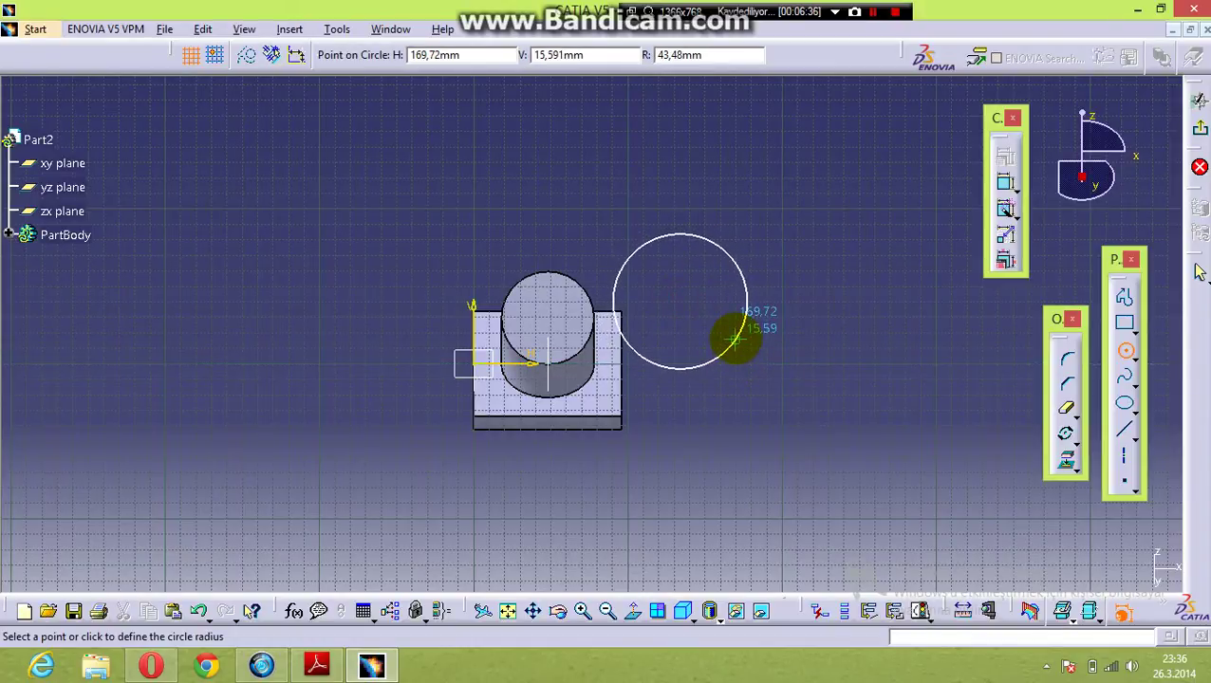
pyautogui.click(735, 337)
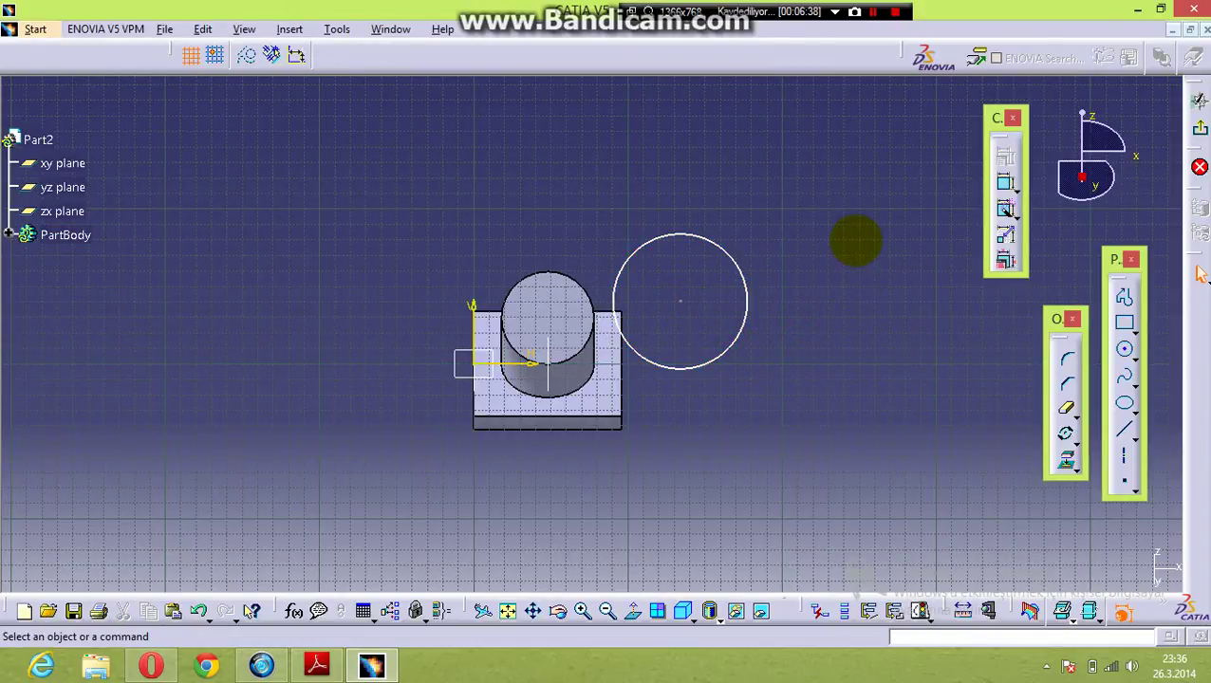
# Step: Check the flange radius in the PDF drawing, and dimension the new circle in CATIA with a diameter of 100 mm
pyautogui.click(317, 667)
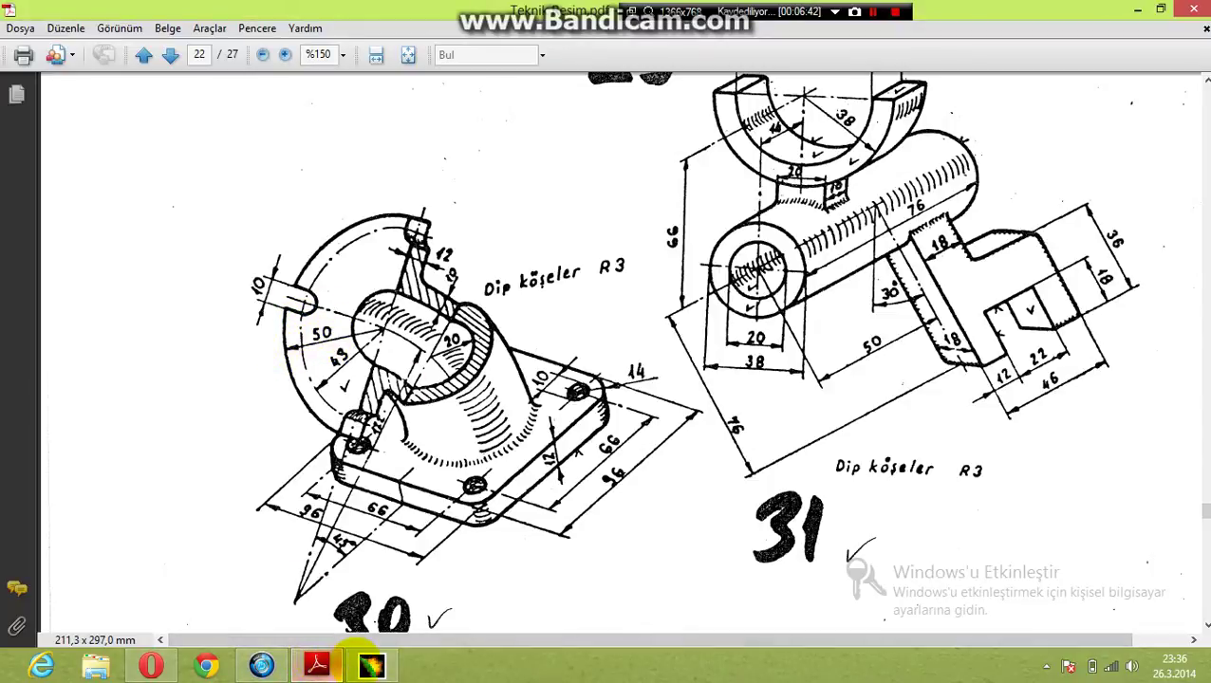
pyautogui.click(371, 667)
pyautogui.click(1006, 183)
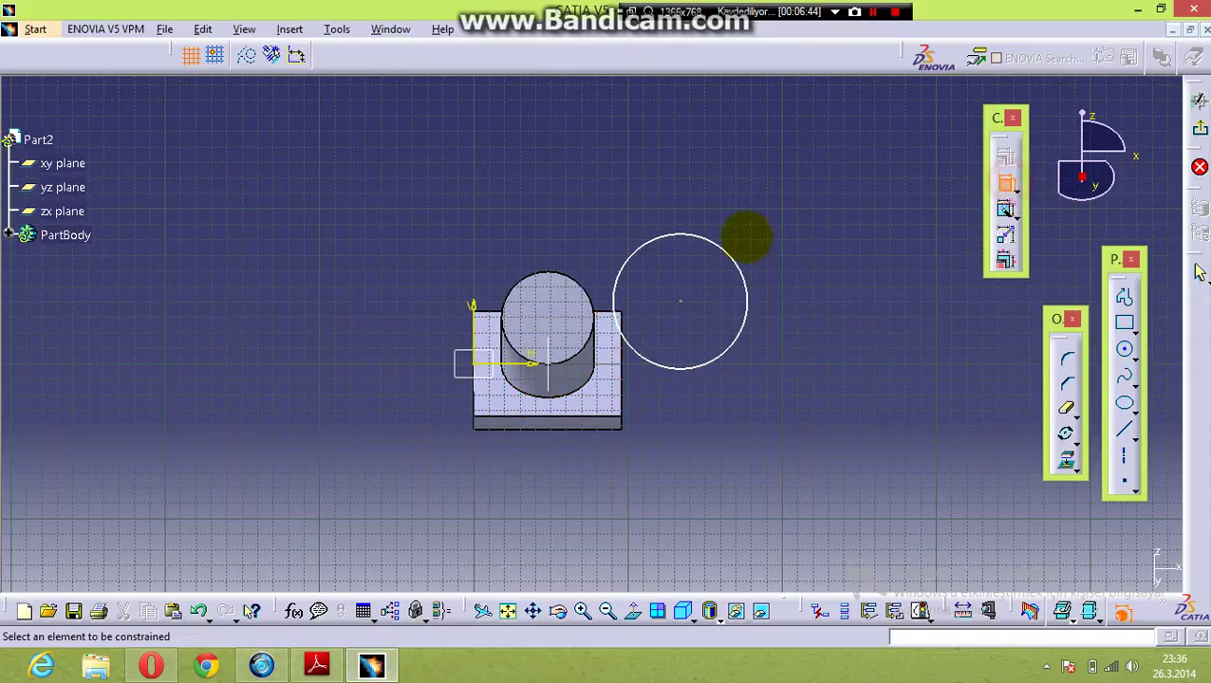
pyautogui.click(738, 271)
pyautogui.click(762, 184)
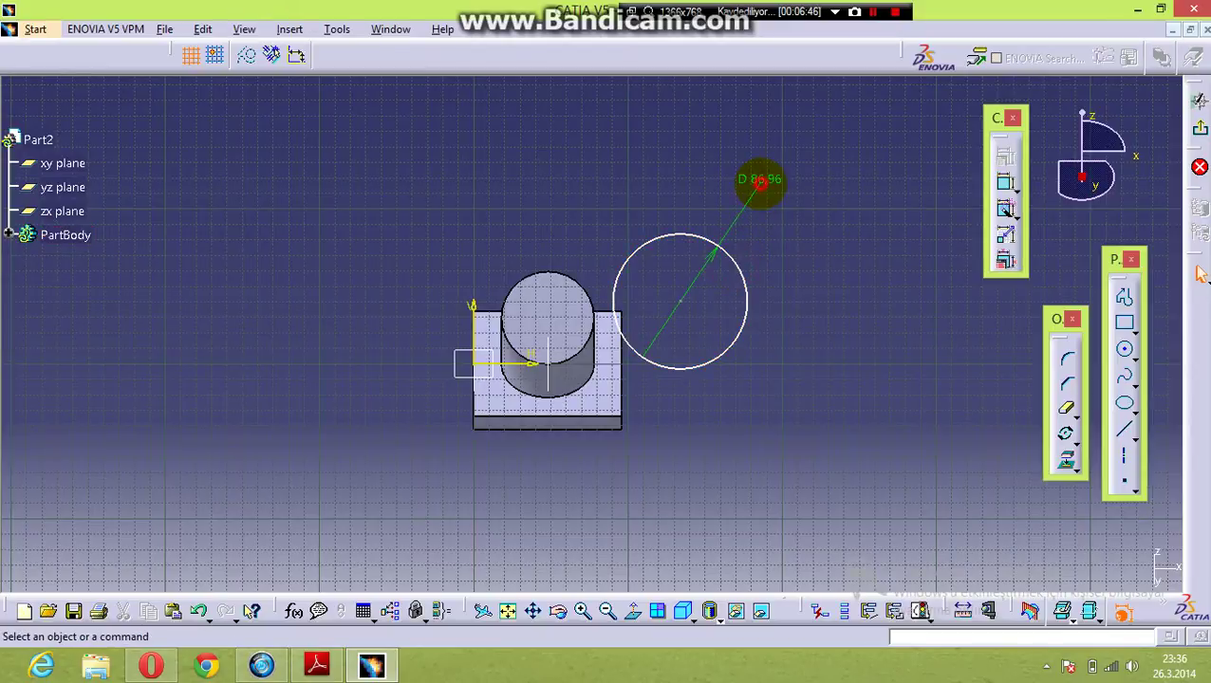
pyautogui.doubleClick(759, 180)
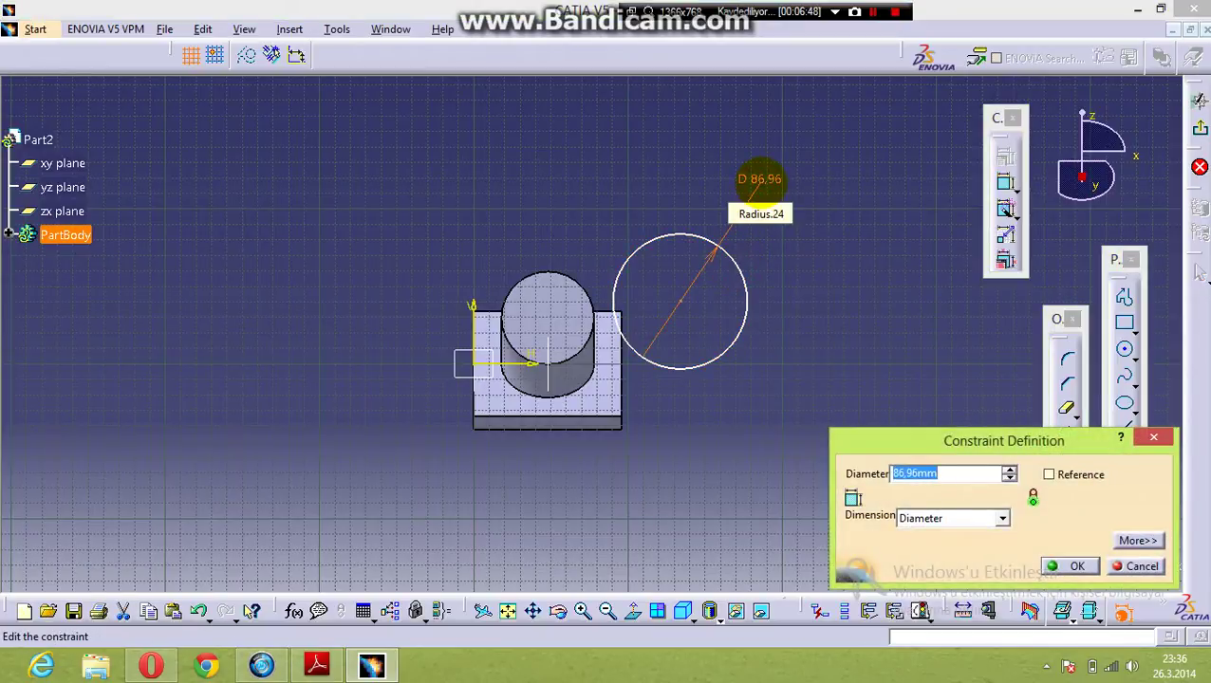
pyautogui.press('Return')
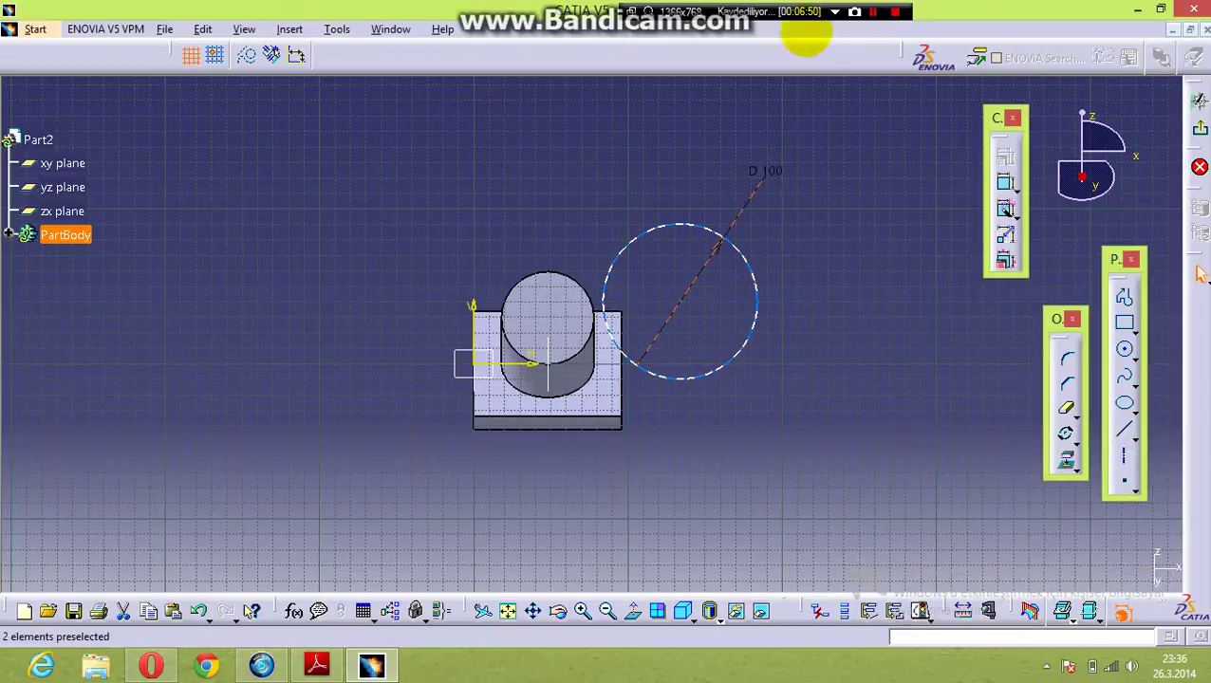
pyautogui.click(851, 252)
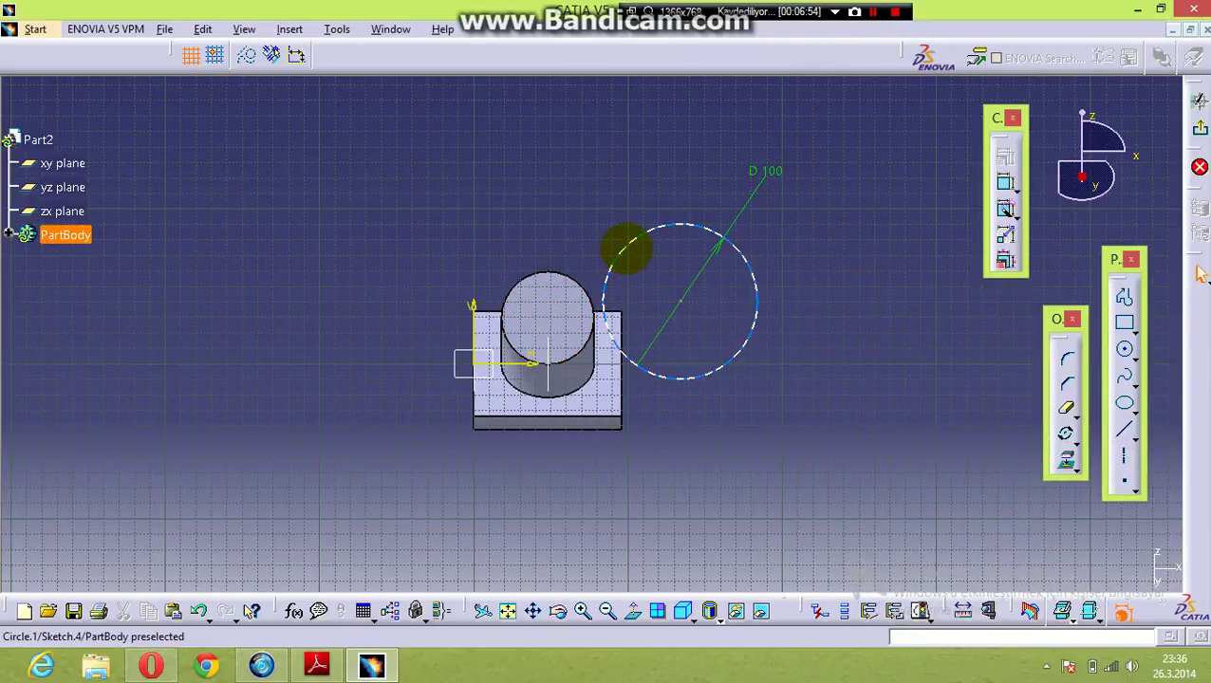
# Step: Constrain the 100 mm circle to be concentric with the circular edge of the boss's end face
pyautogui.click(615, 251)
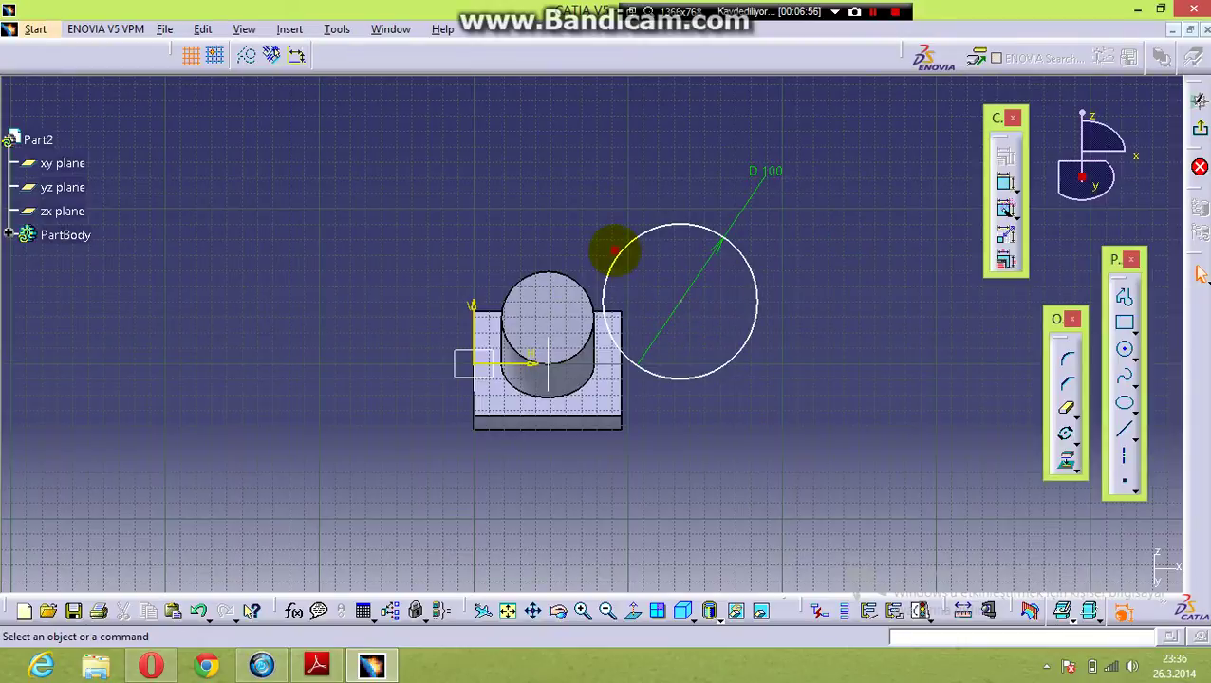
pyautogui.click(618, 252)
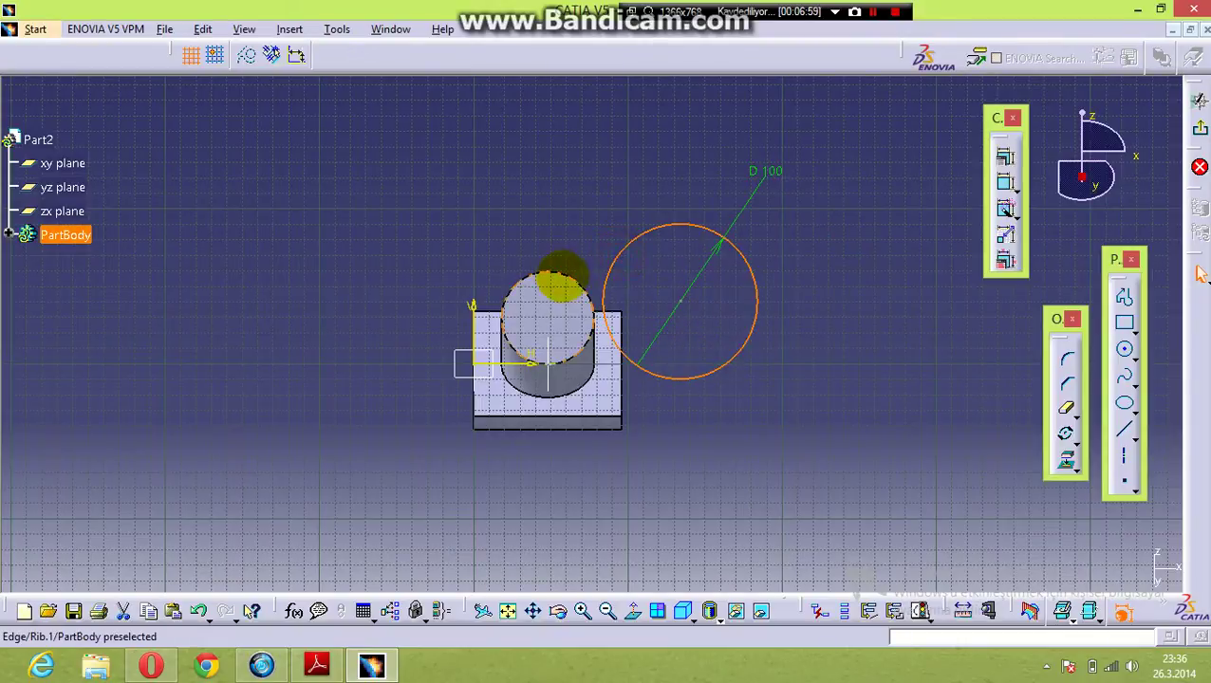
pyautogui.keyDown('ctrl'); pyautogui.click(563, 277); pyautogui.keyUp('ctrl')
pyautogui.click(1005, 157)
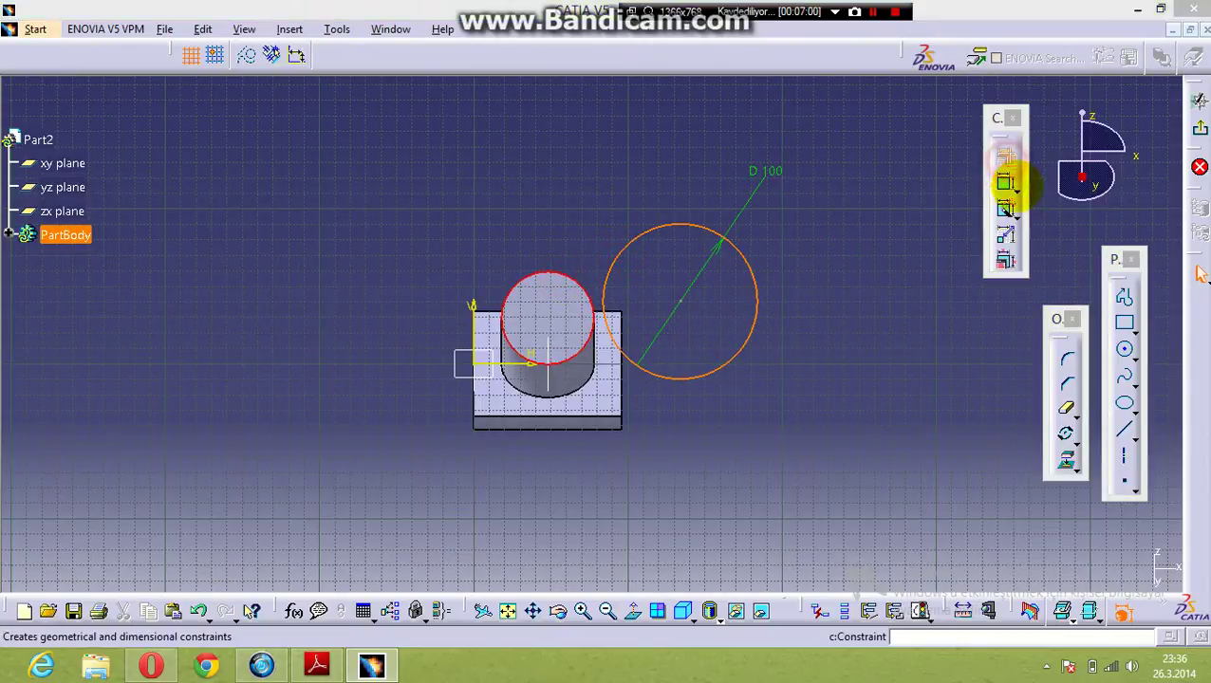
pyautogui.click(1083, 415)
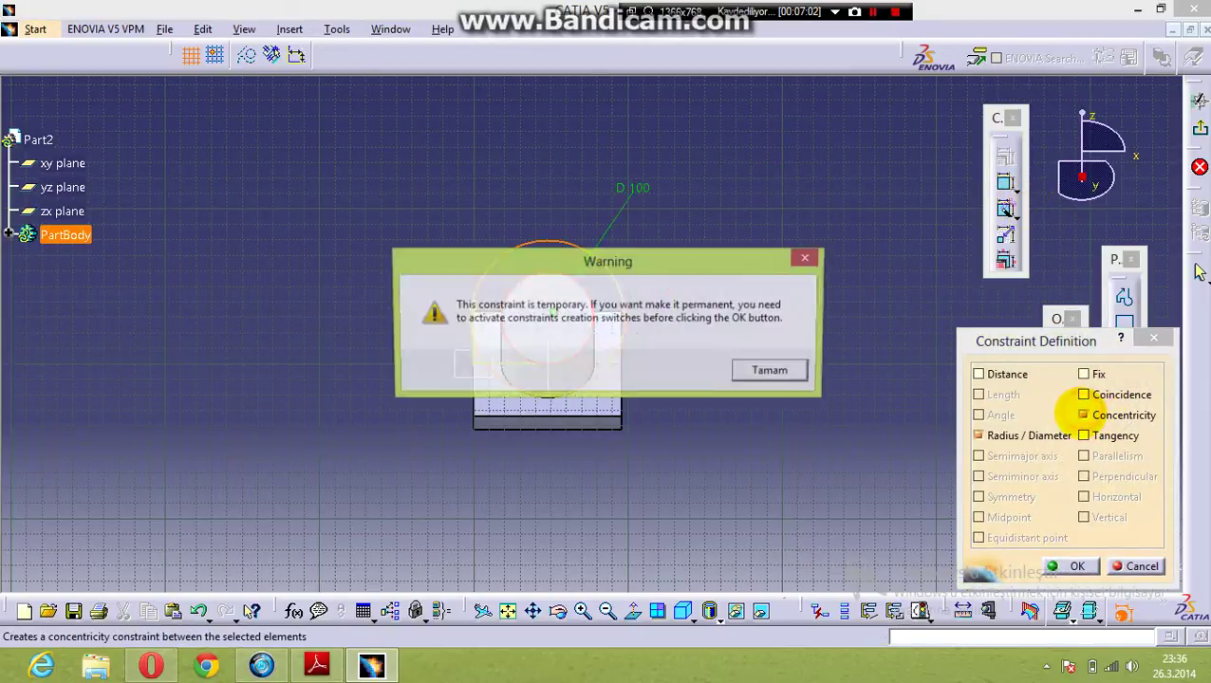
pyautogui.click(777, 370)
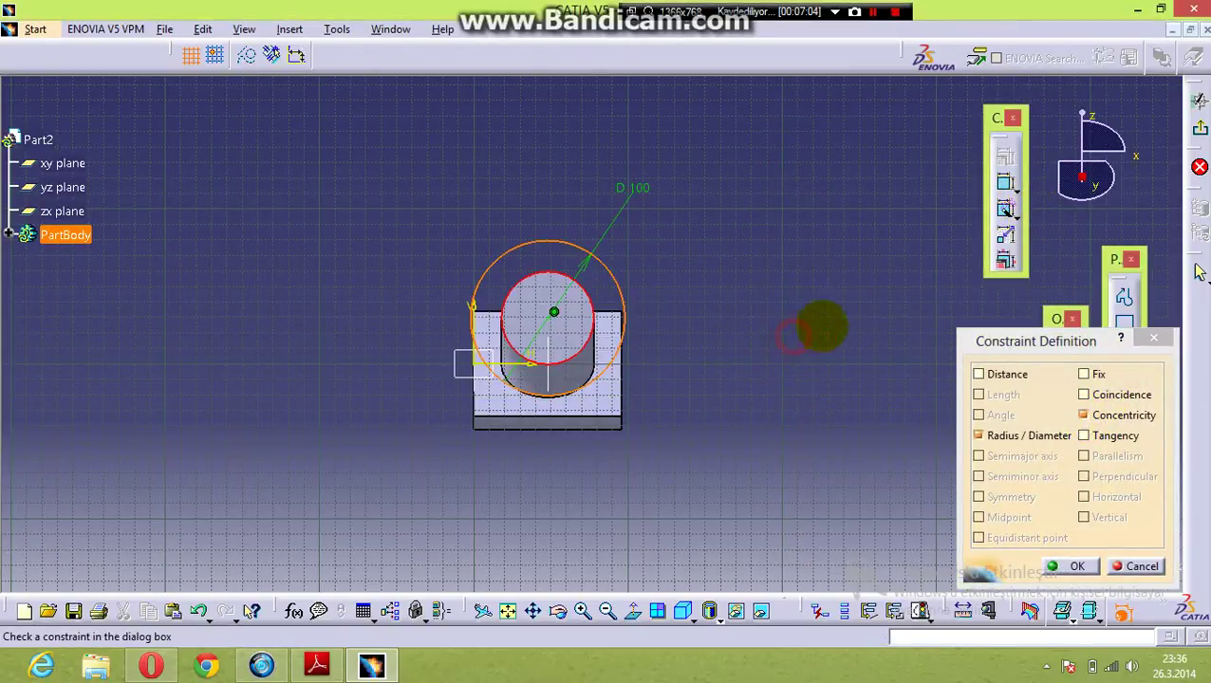
pyautogui.click(1063, 567)
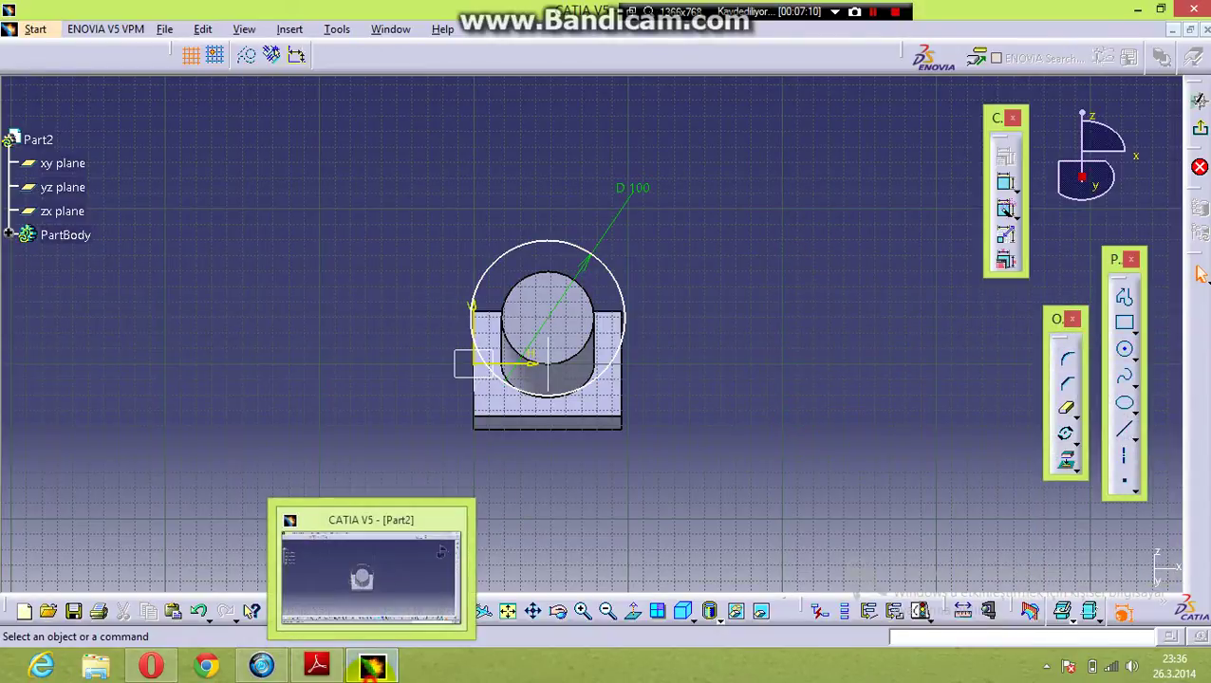
# Step: Consult the flange's notch dimensions in the PDF and sketch a circle about 77 mm in diameter in CATIA, centred inside the 100 mm circle
pyautogui.click(317, 667)
pyautogui.moveTo(224, 256); pyautogui.dragTo(336, 337)
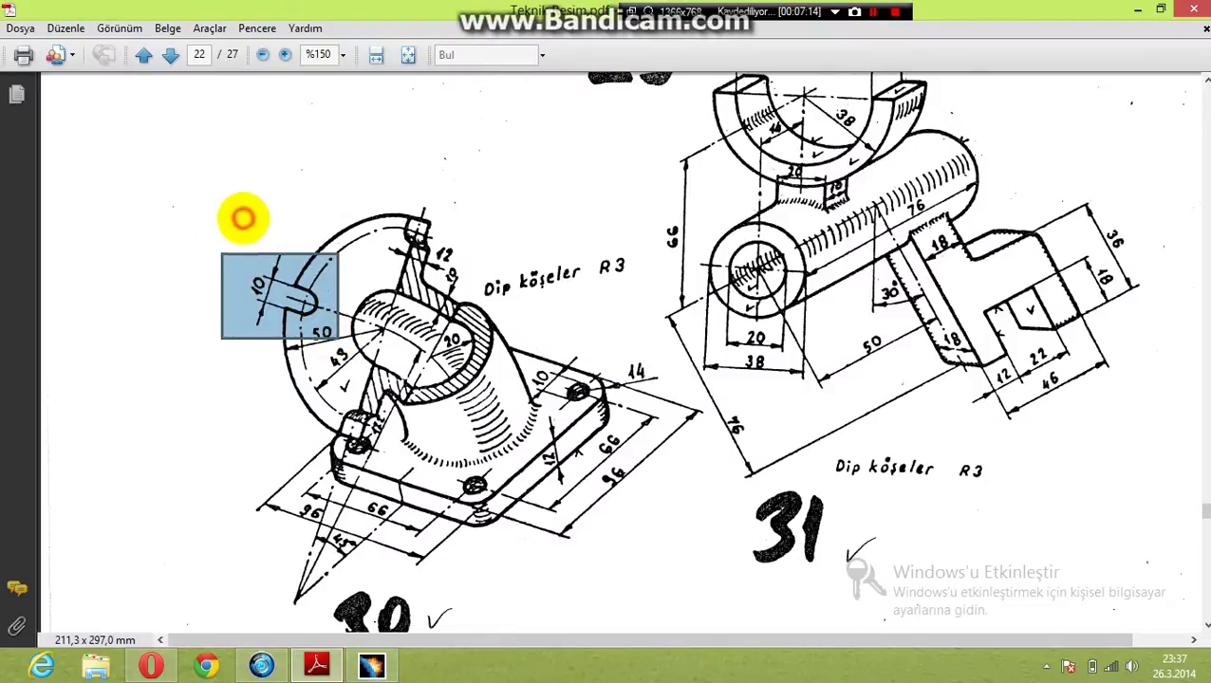
pyautogui.click(243, 218)
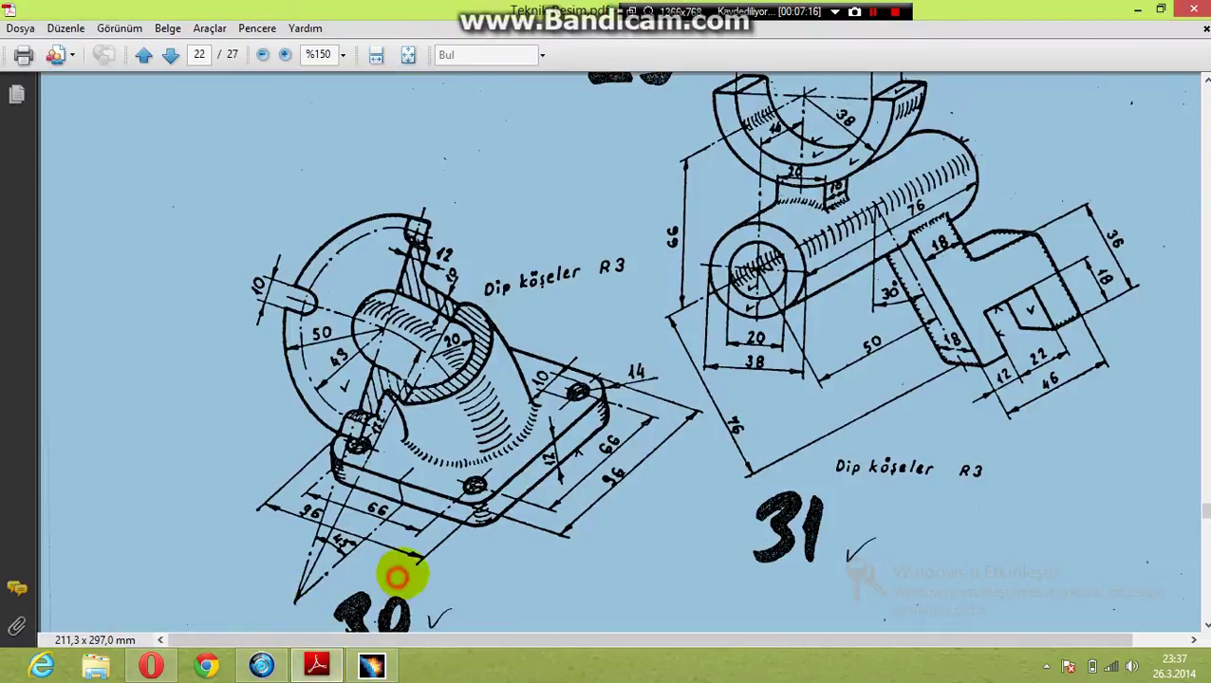
pyautogui.click(397, 577)
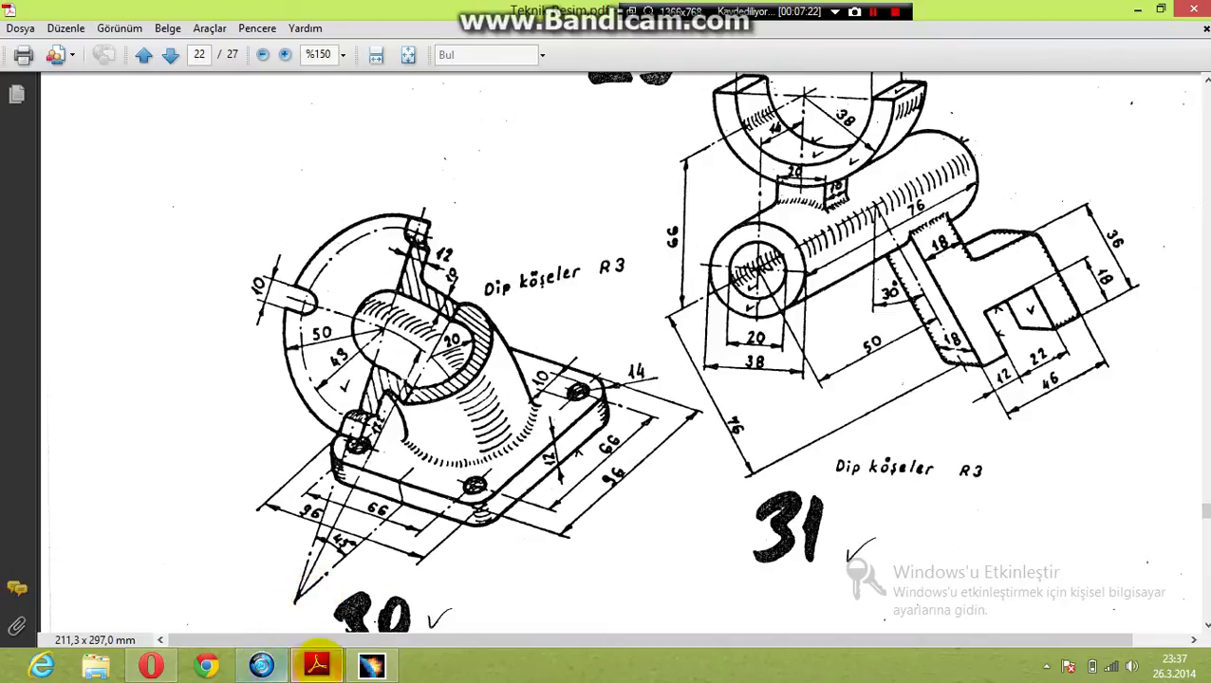
pyautogui.click(371, 665)
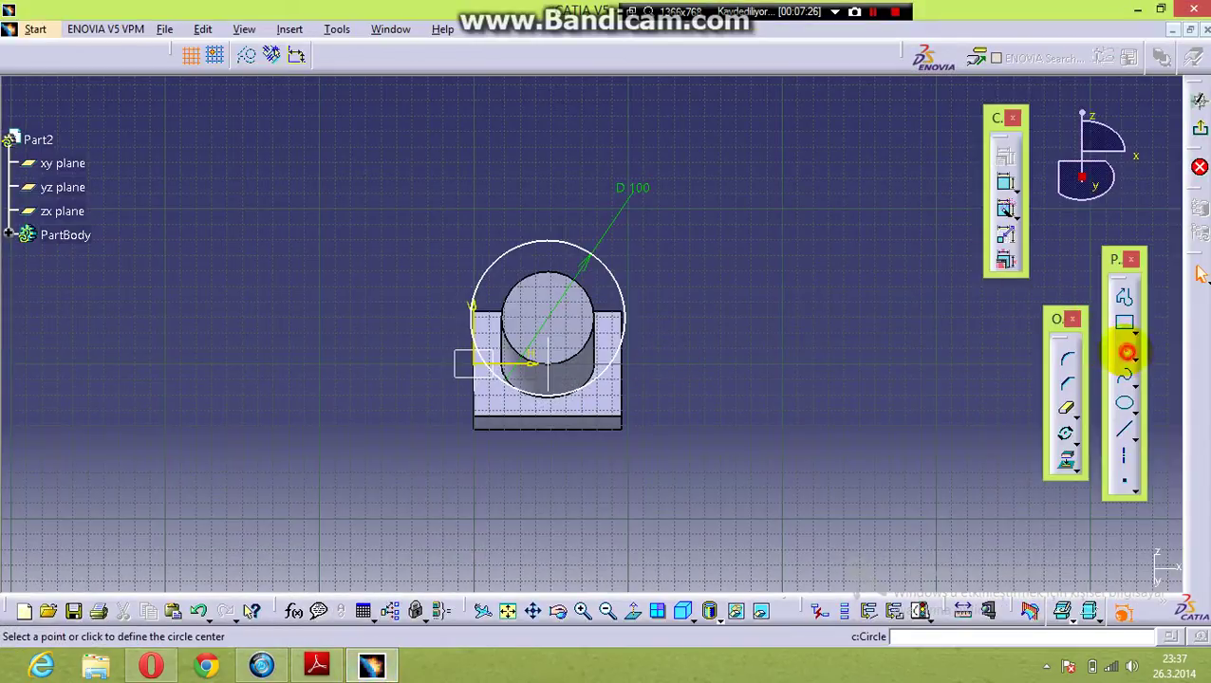
pyautogui.click(547, 321)
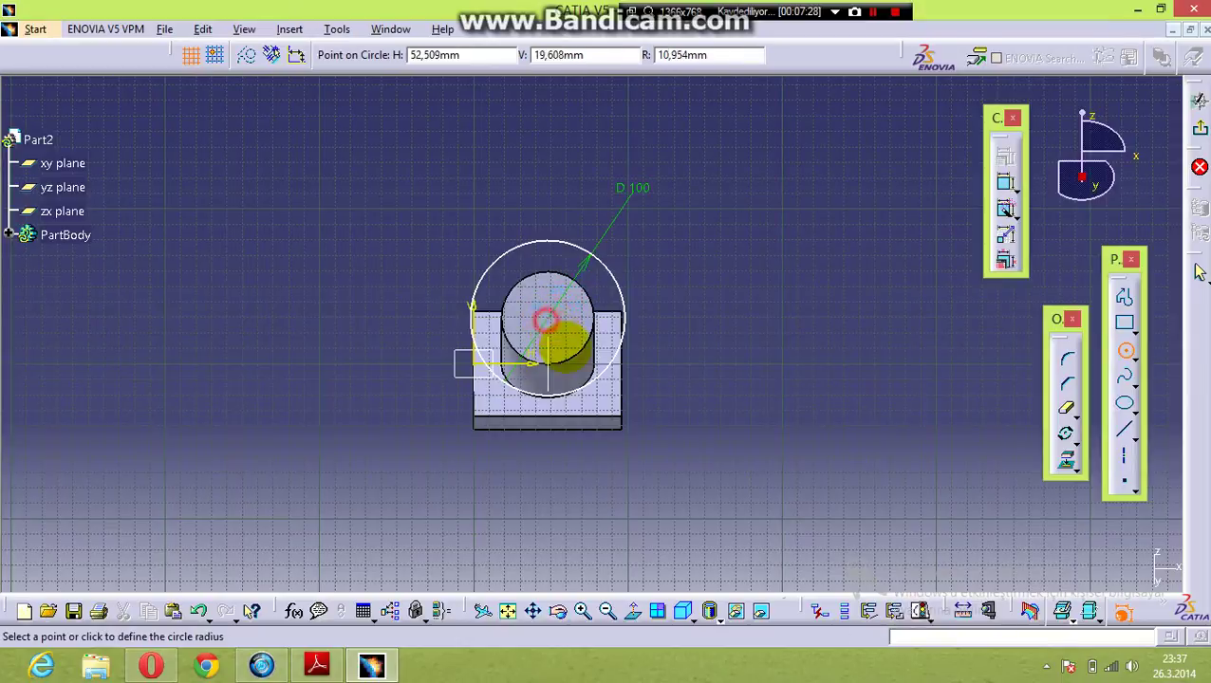
pyautogui.click(595, 354)
pyautogui.click(698, 282)
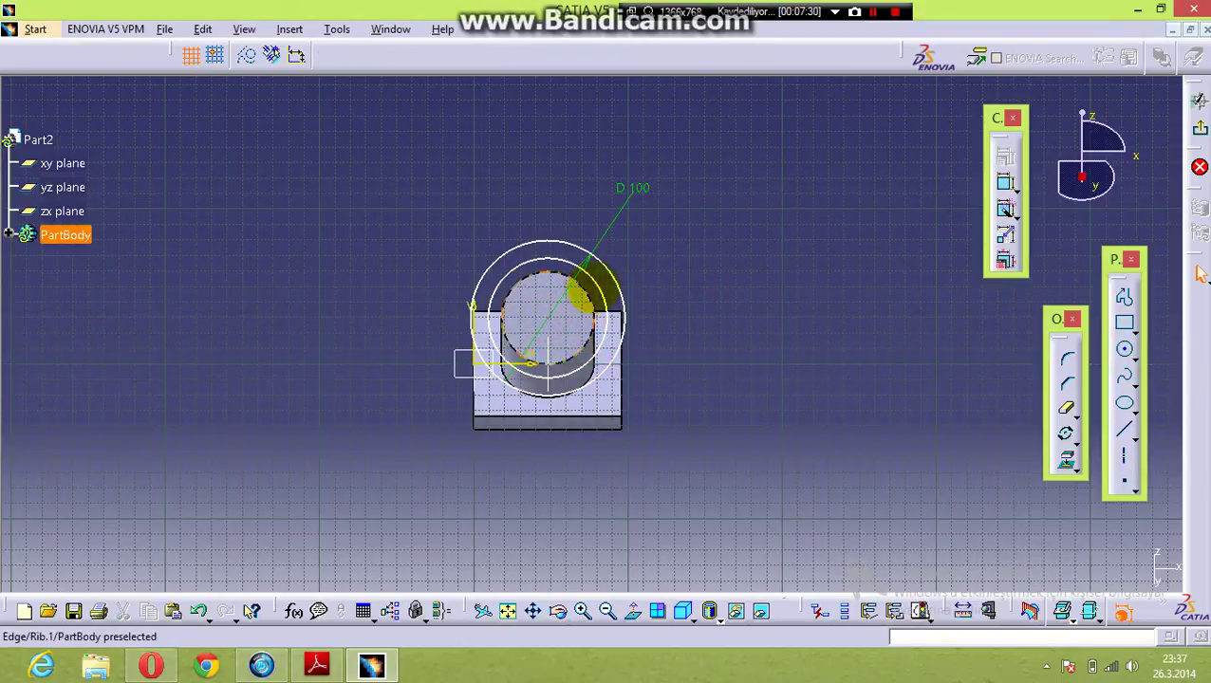
# Step: Dimension the inner circle and set its diameter to 86 mm
pyautogui.click(608, 291)
pyautogui.click(1006, 159)
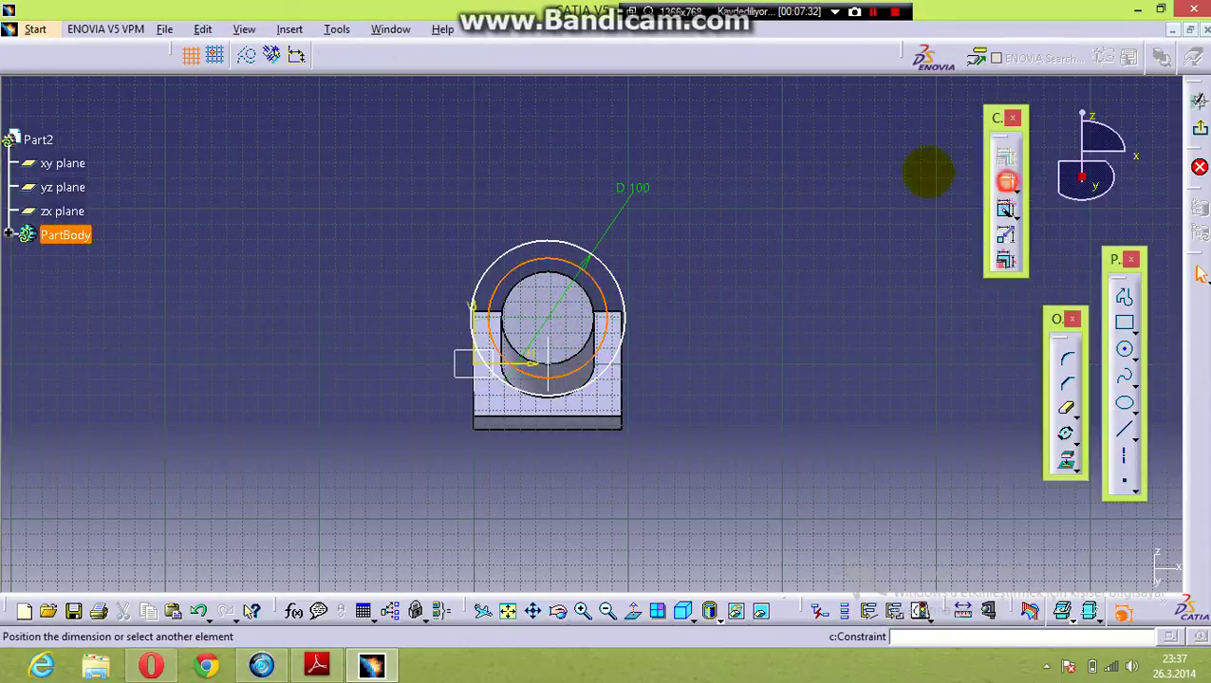
pyautogui.click(741, 262)
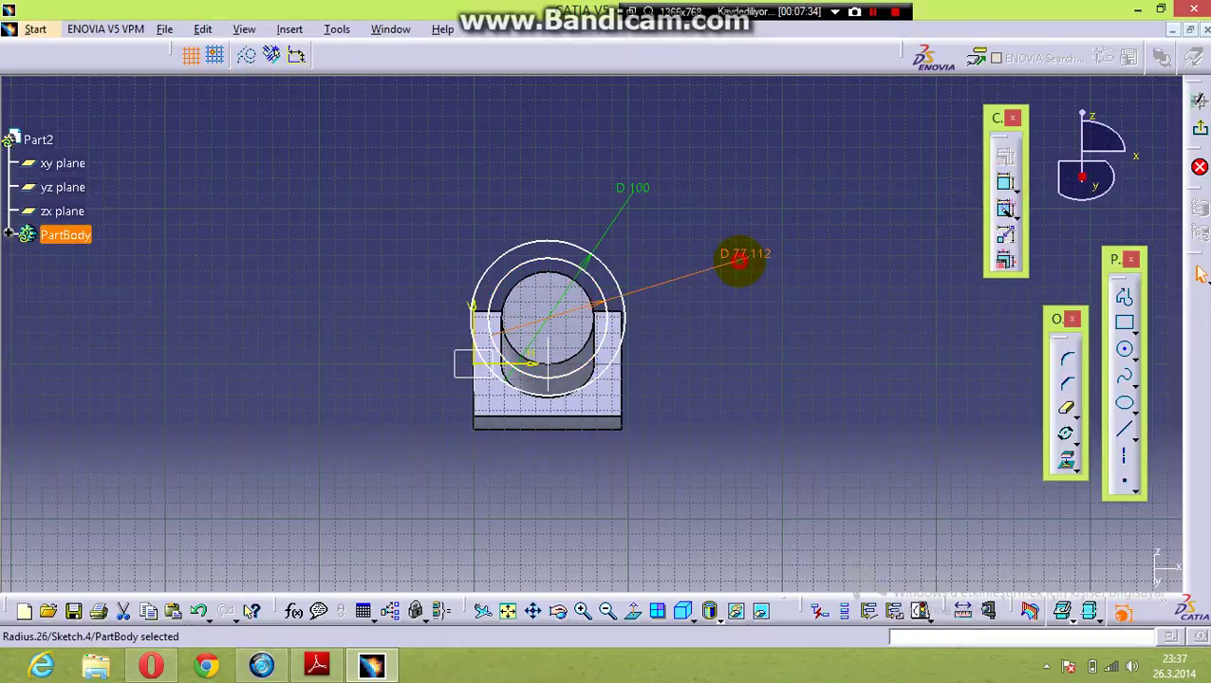
pyautogui.doubleClick(740, 262)
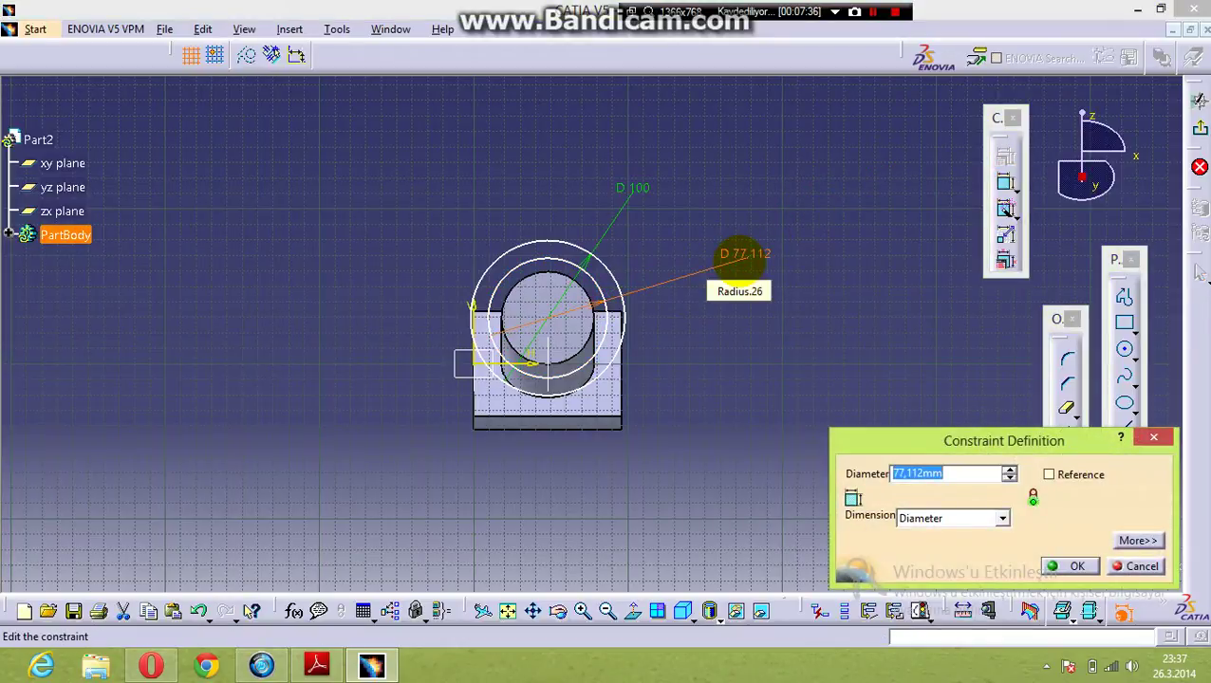
pyautogui.write('86')
pyautogui.press('Return')
pyautogui.click(776, 195)
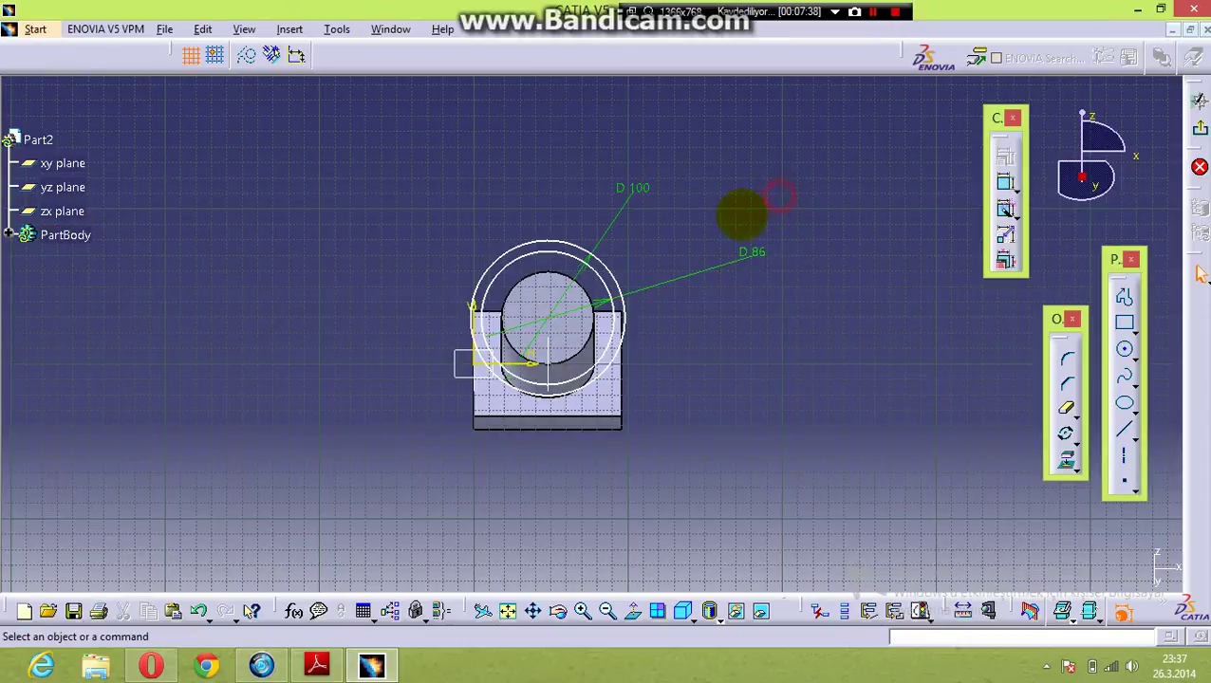
# Step: Convert the 86 mm circle to construction geometry and sketch a horizontal elongated hole with about 9 mm end radius beside the circles
pyautogui.click(520, 274)
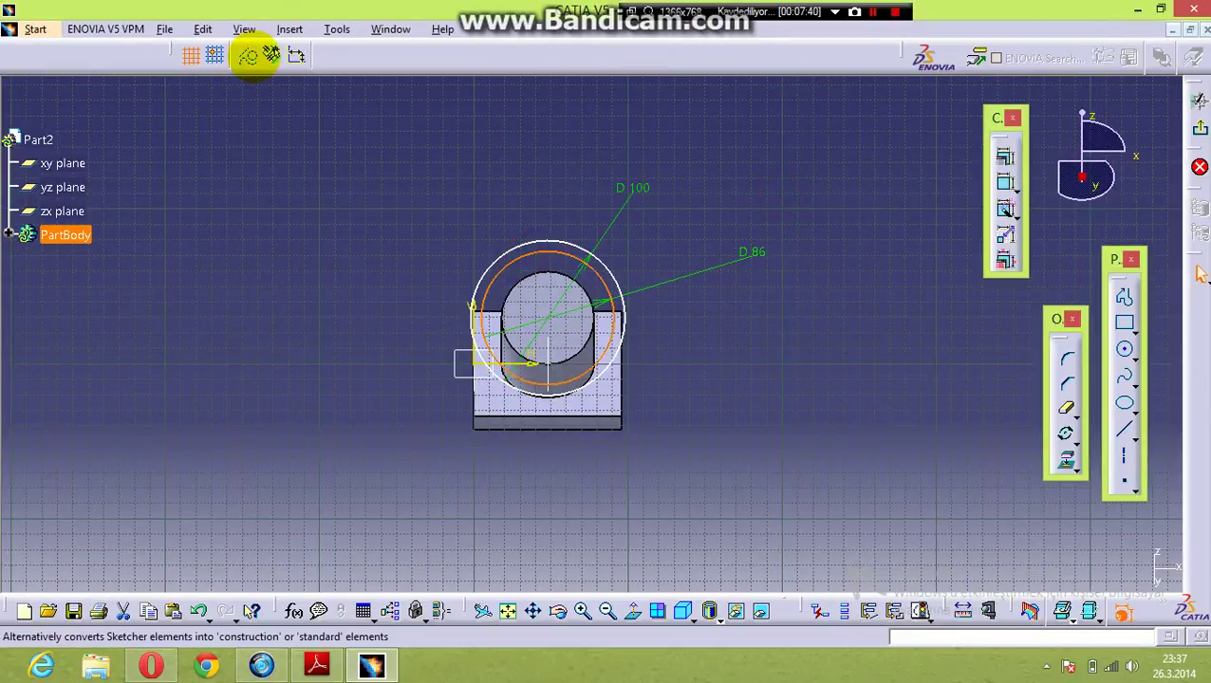
pyautogui.click(248, 55)
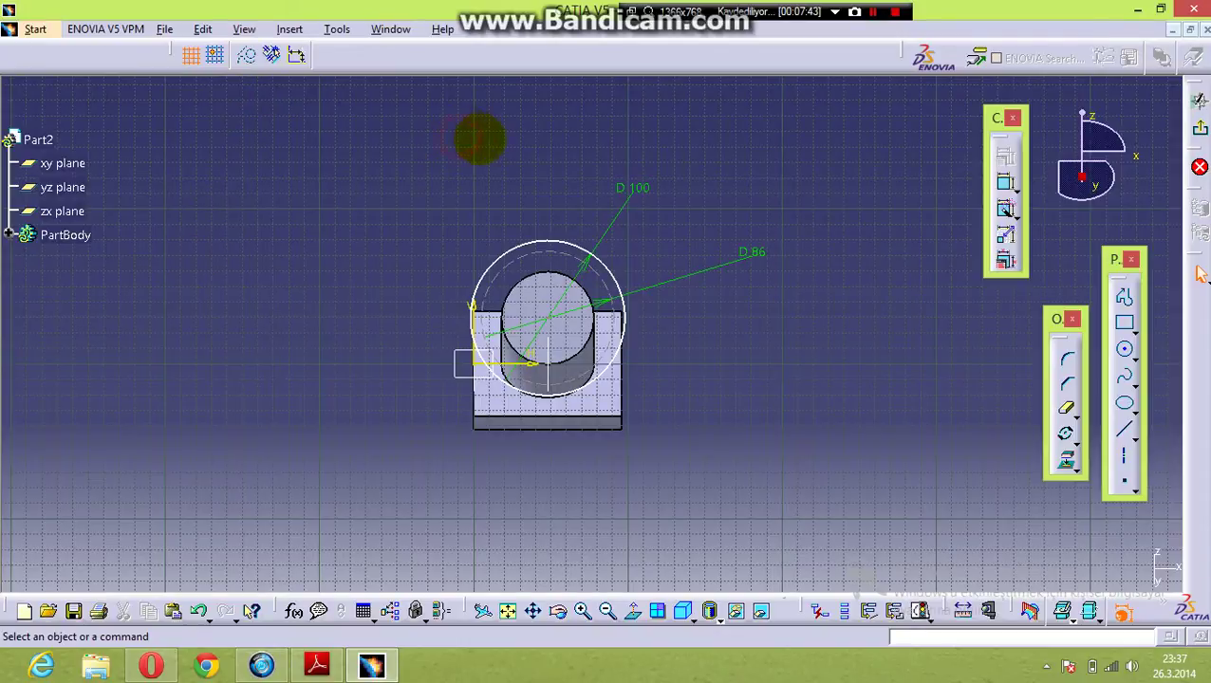
pyautogui.moveTo(675, 335); pyautogui.dragTo(692, 292, button='middle')
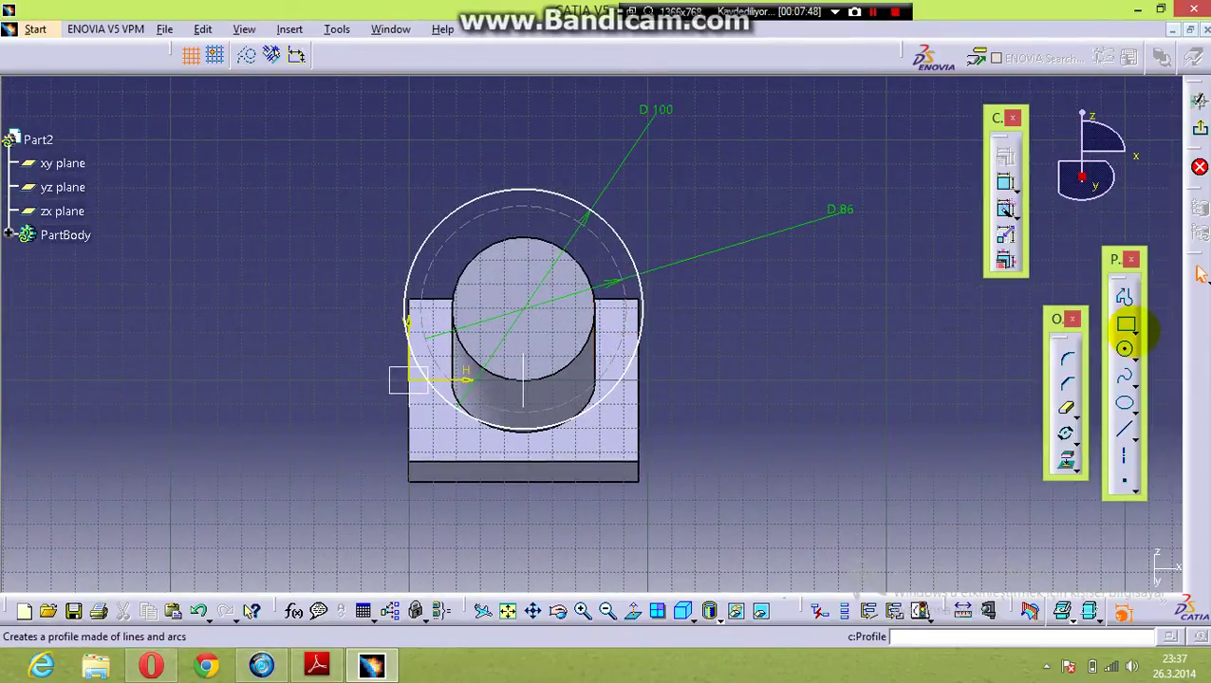
pyautogui.click(1131, 328)
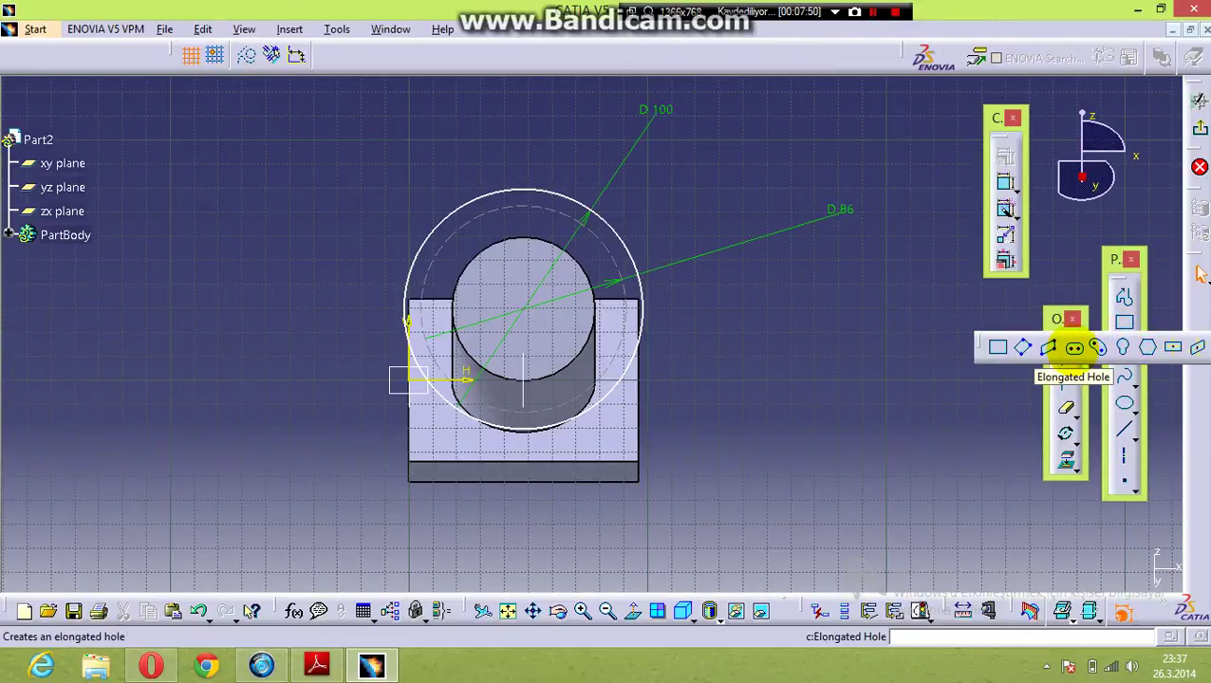
pyautogui.click(1073, 347)
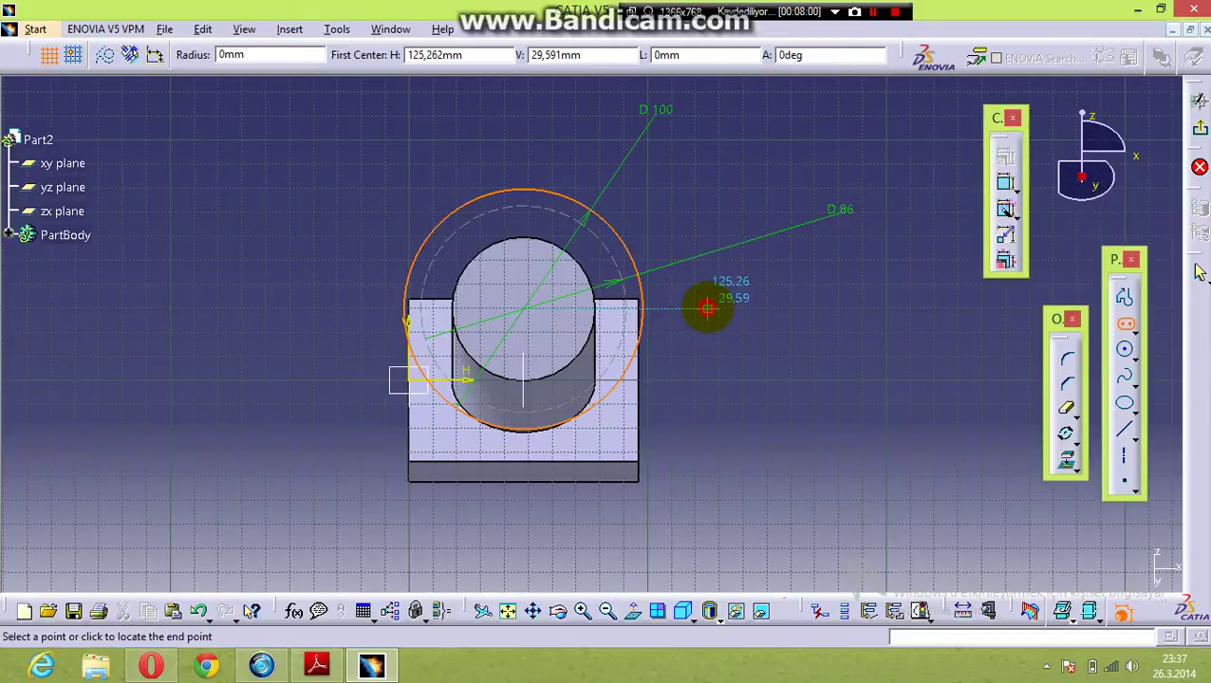
pyautogui.click(707, 308)
pyautogui.click(769, 309)
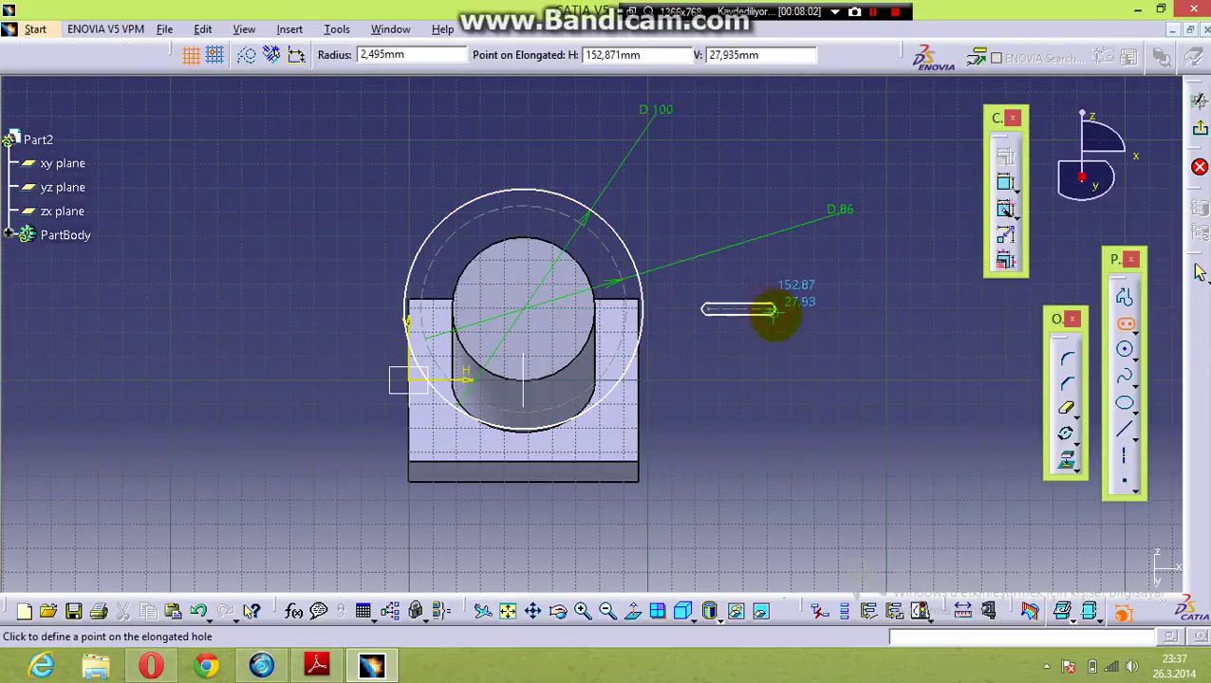
pyautogui.click(778, 325)
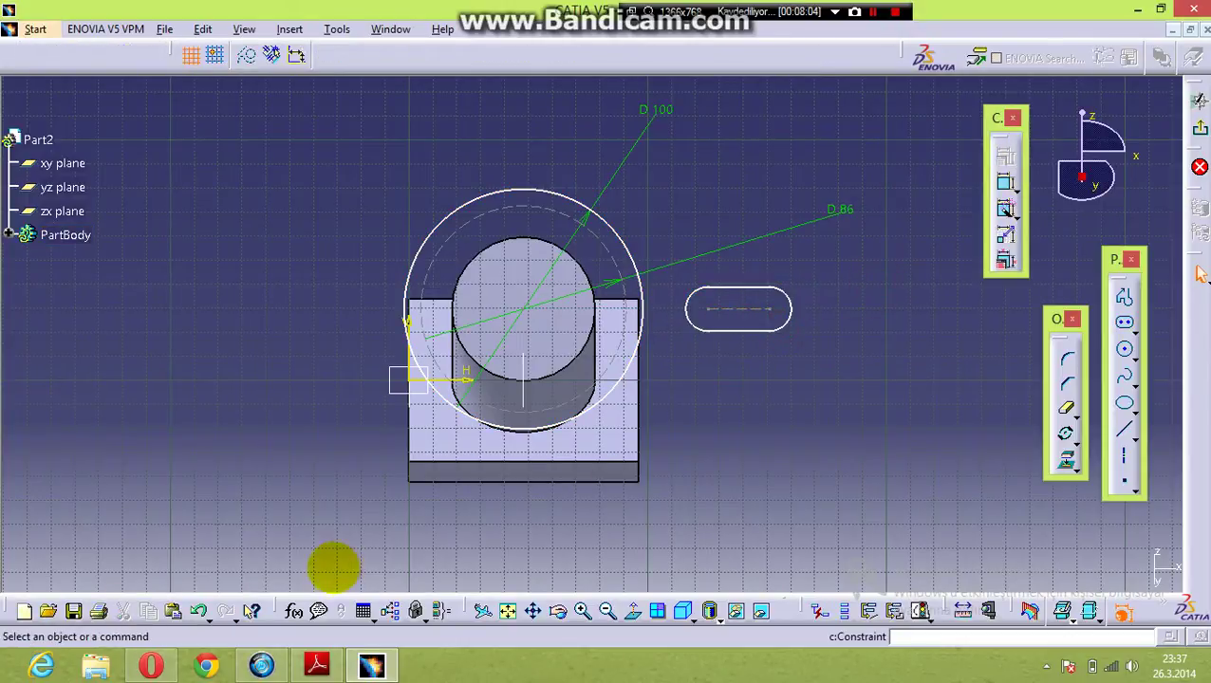
# Step: Check the notch width in the PDF drawing, and dimension the elongated hole's end arc in CATIA with a radius of 5 mm
pyautogui.click(372, 663)
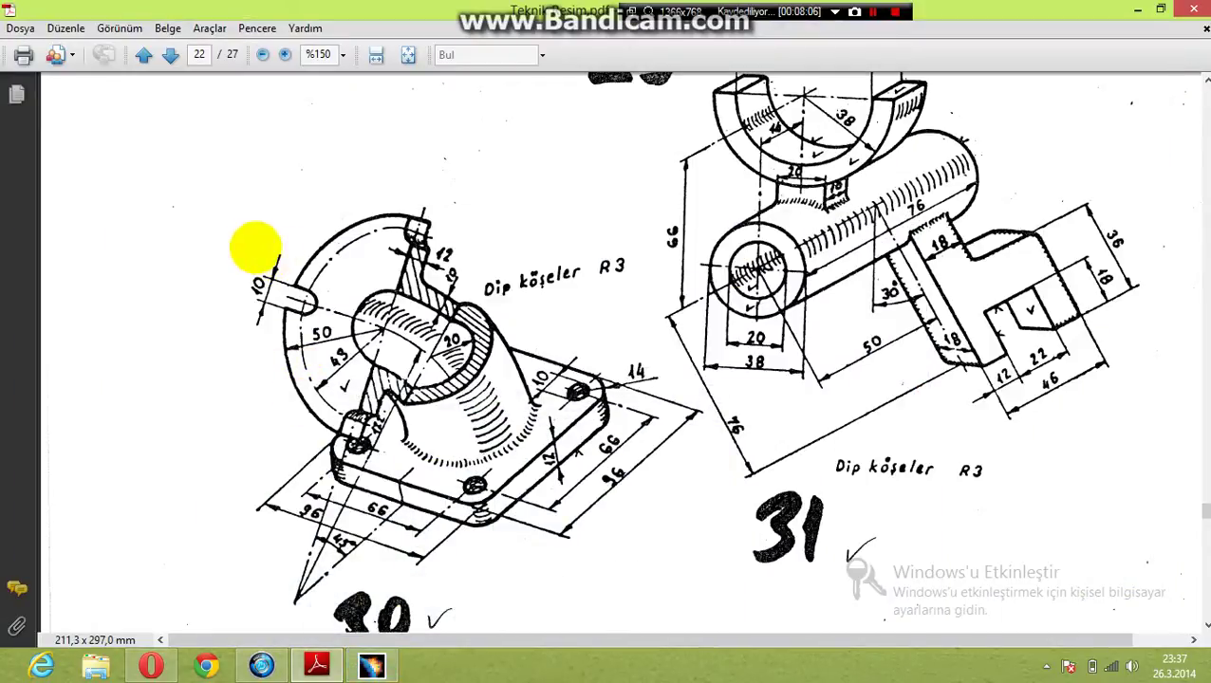
pyautogui.moveTo(253, 245); pyautogui.dragTo(281, 309)
pyautogui.click(380, 664)
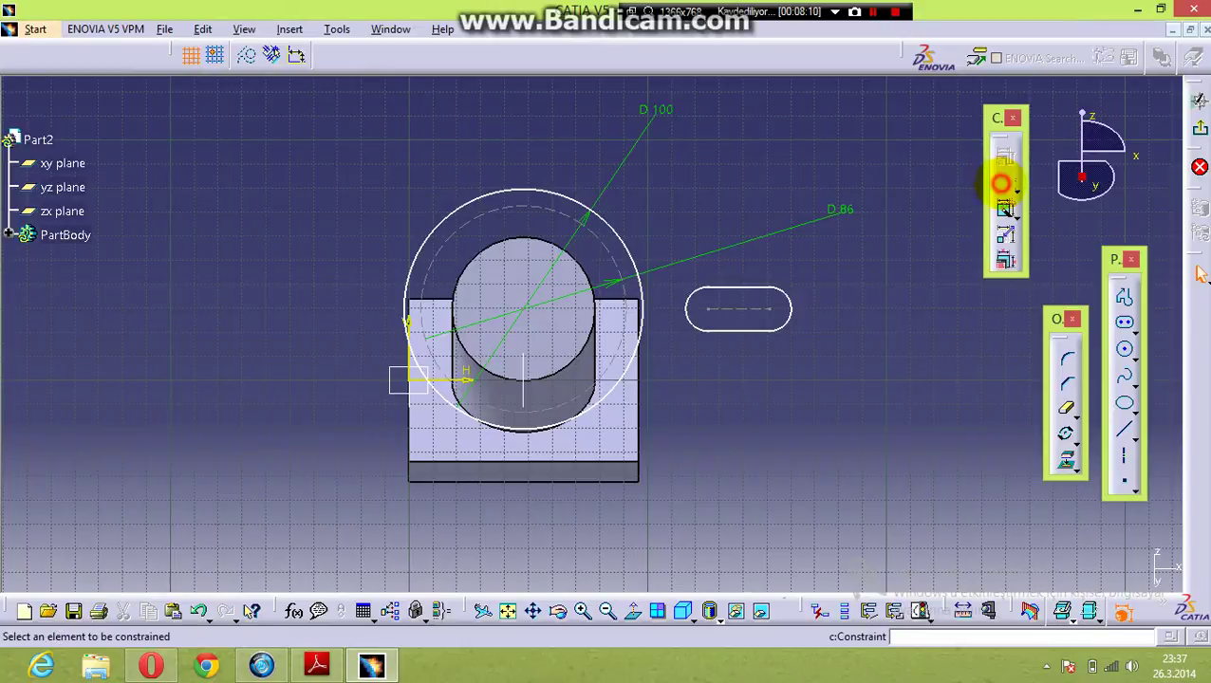
pyautogui.click(690, 301)
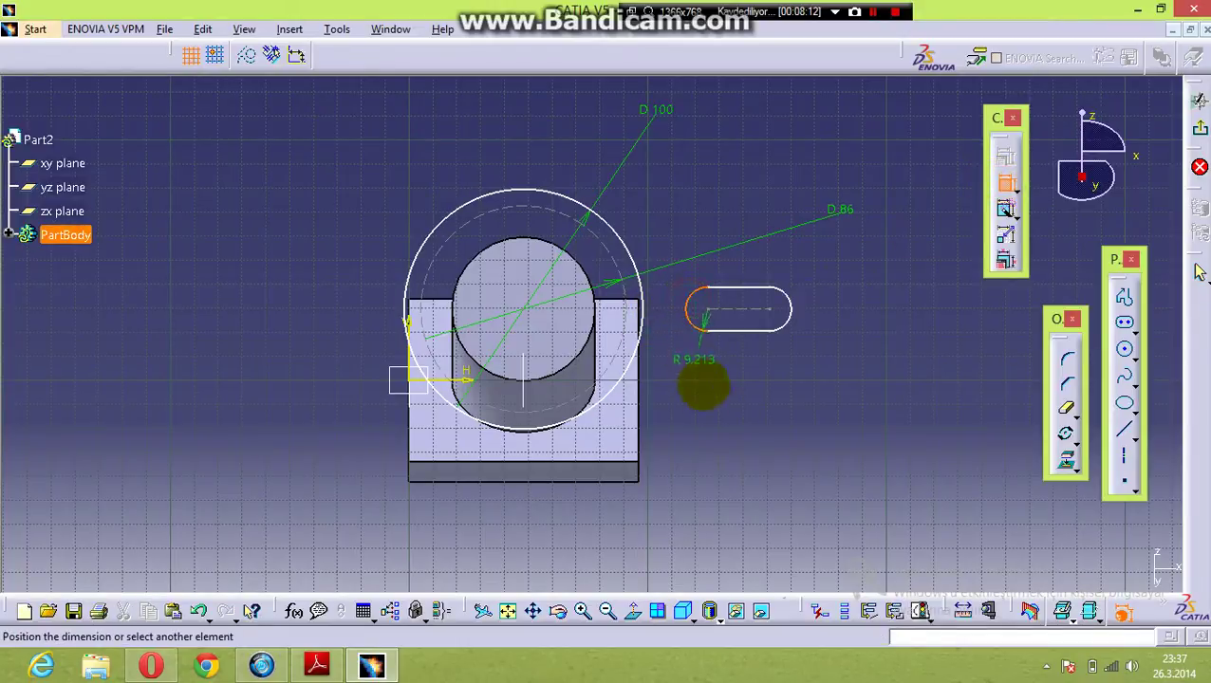
pyautogui.click(707, 391)
pyautogui.doubleClick(706, 389)
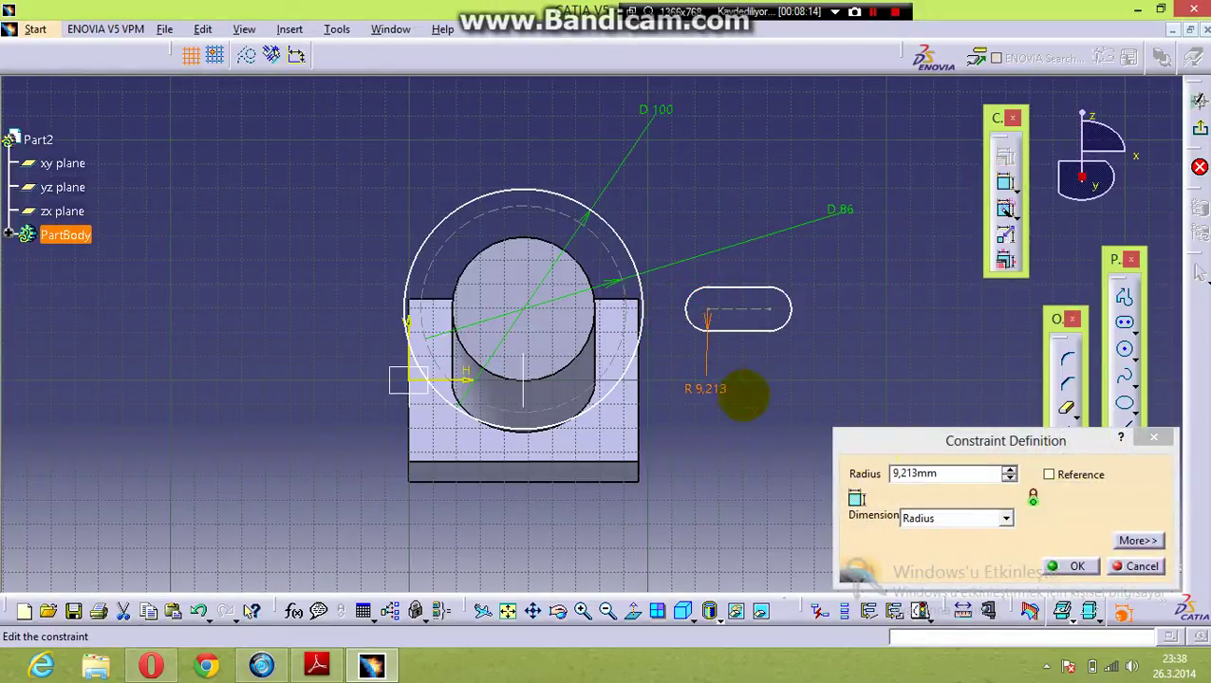
pyautogui.moveTo(909, 473); pyautogui.dragTo(807, 454)
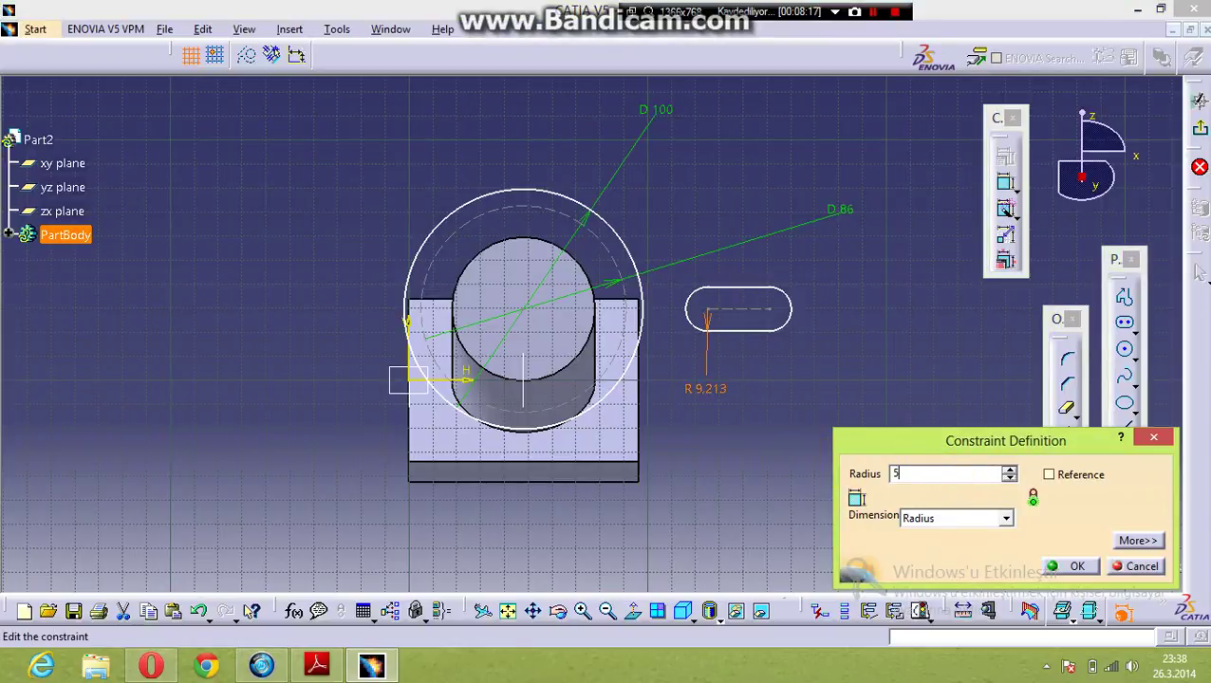
pyautogui.write('5')
pyautogui.press('Return')
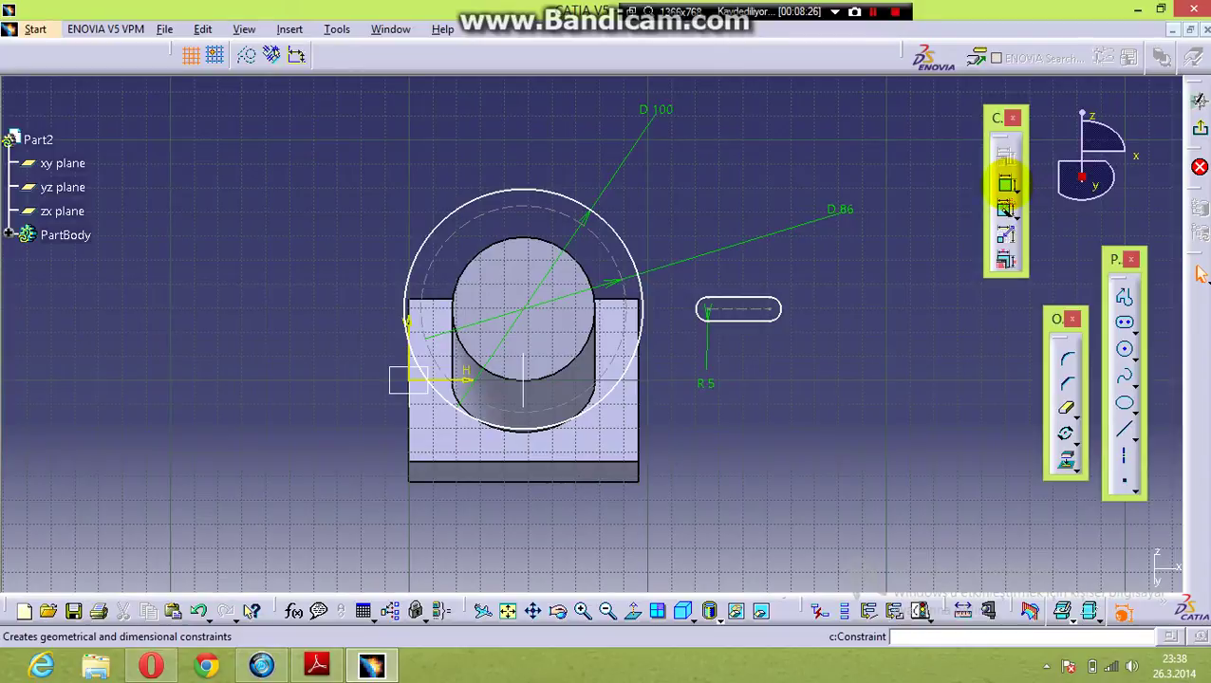
# Step: Dimension the horizontal distance from the flange circle's centre to the nearer end-arc centre of the elongated hole
pyautogui.click(1006, 185)
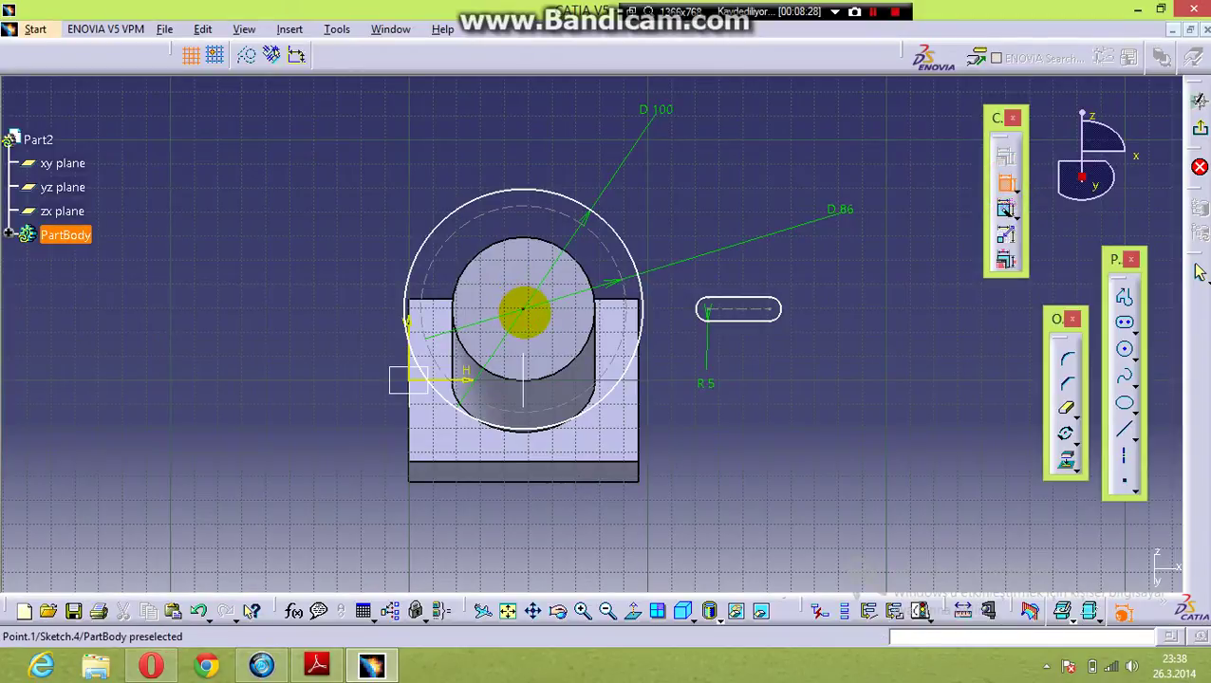
pyautogui.click(523, 309)
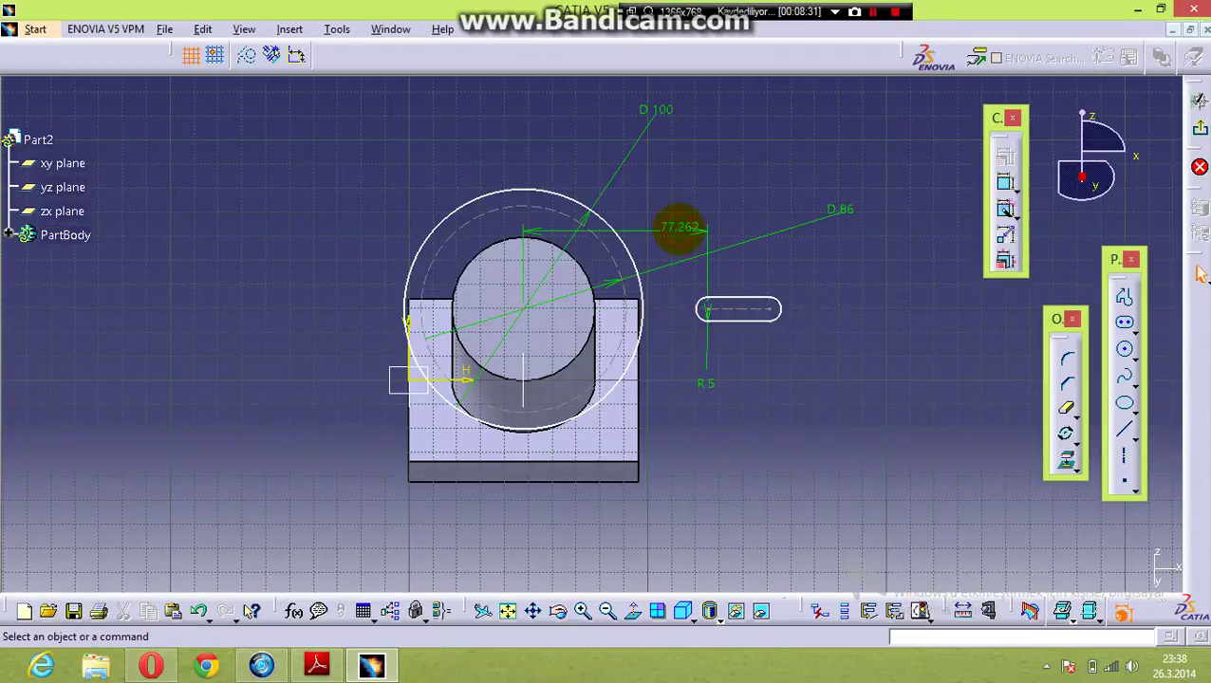
# Step: Try to set the distance between the flange circle's centre and the elongated hole to 43 mm, and undo the change
pyautogui.doubleClick(679, 228)
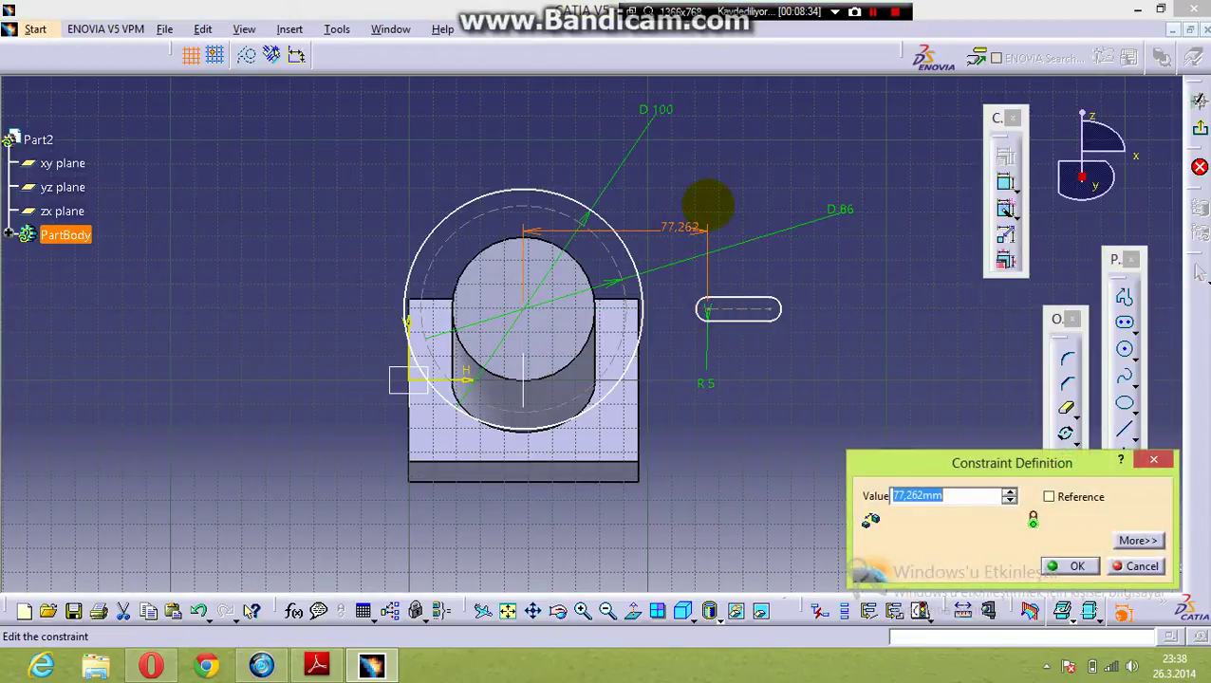
pyautogui.write('43')
pyautogui.press('Return')
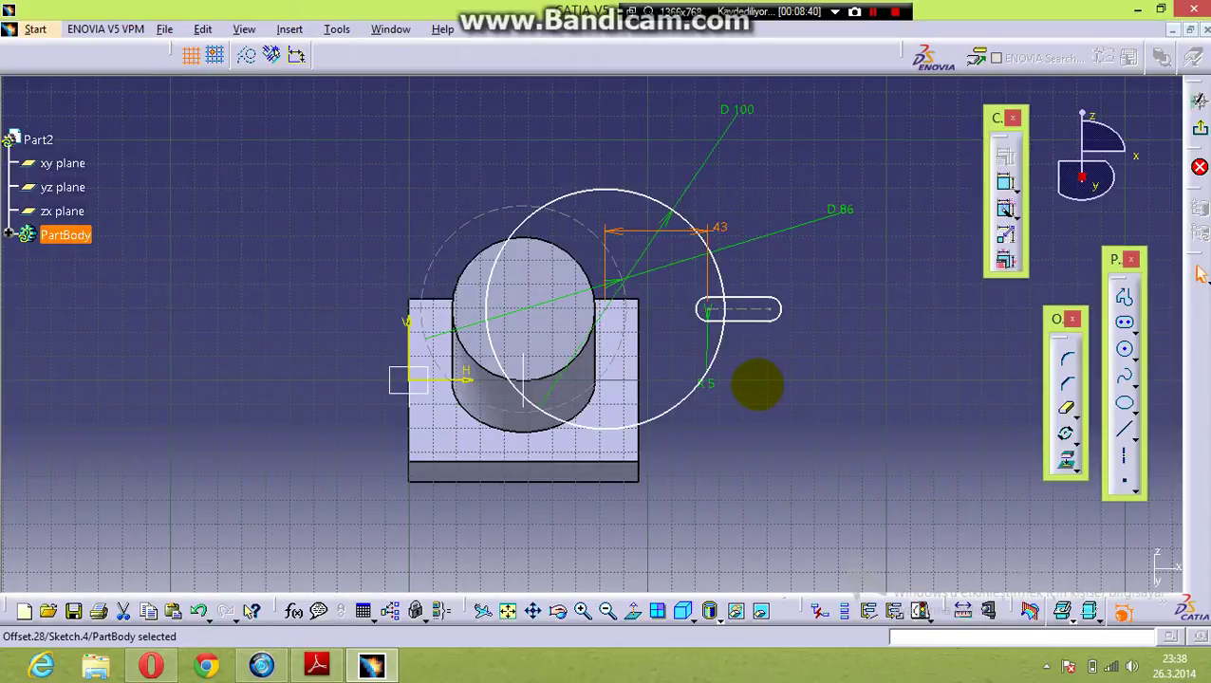
pyautogui.hotkey('ctrl', 'z')
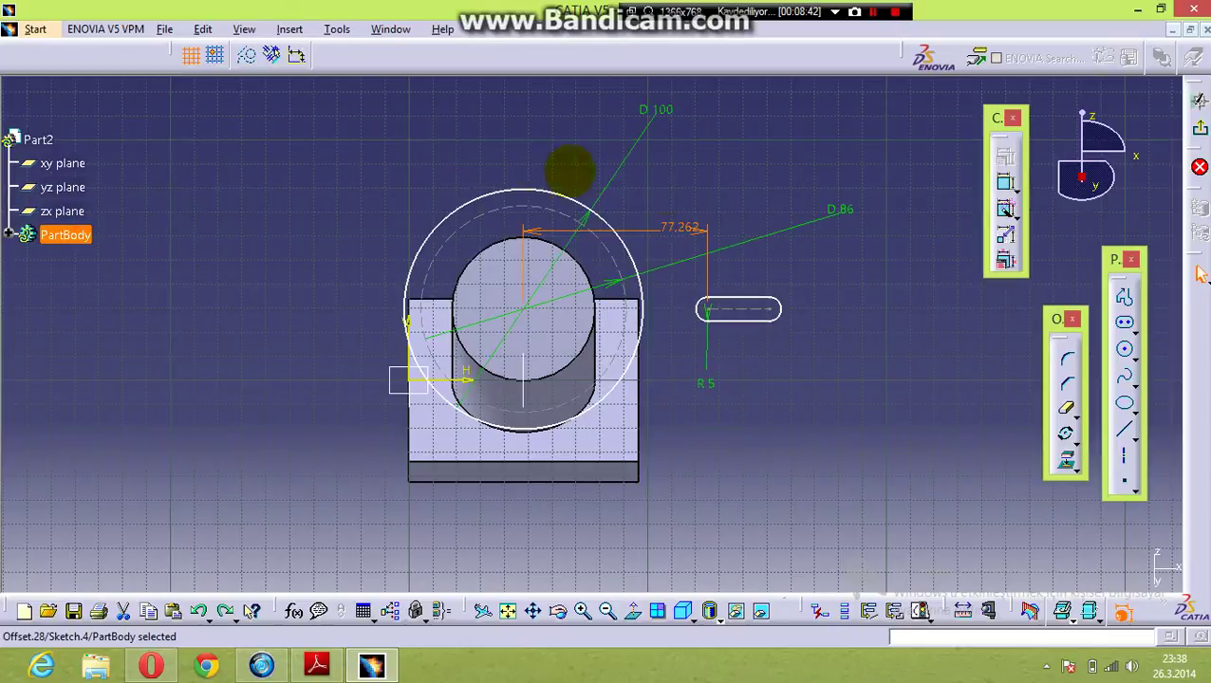
# Step: Fix the 100 mm circle and the 86 mm construction circle in place
pyautogui.rightClick(448, 214)
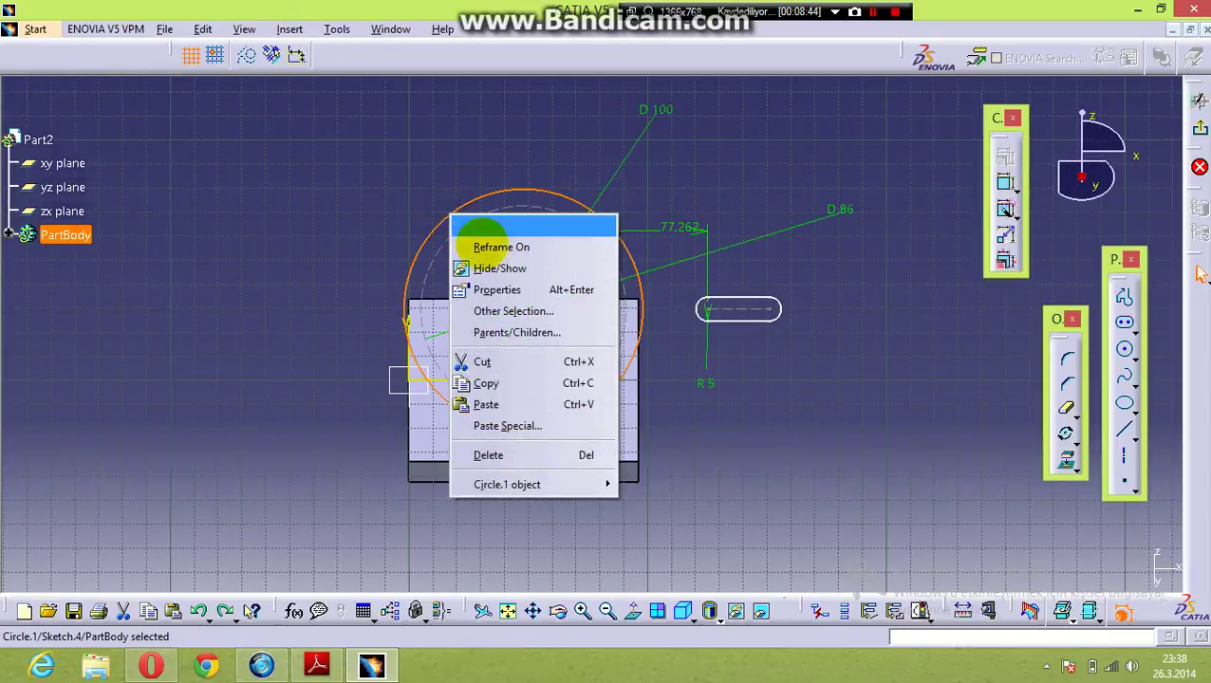
pyautogui.moveTo(541, 486)
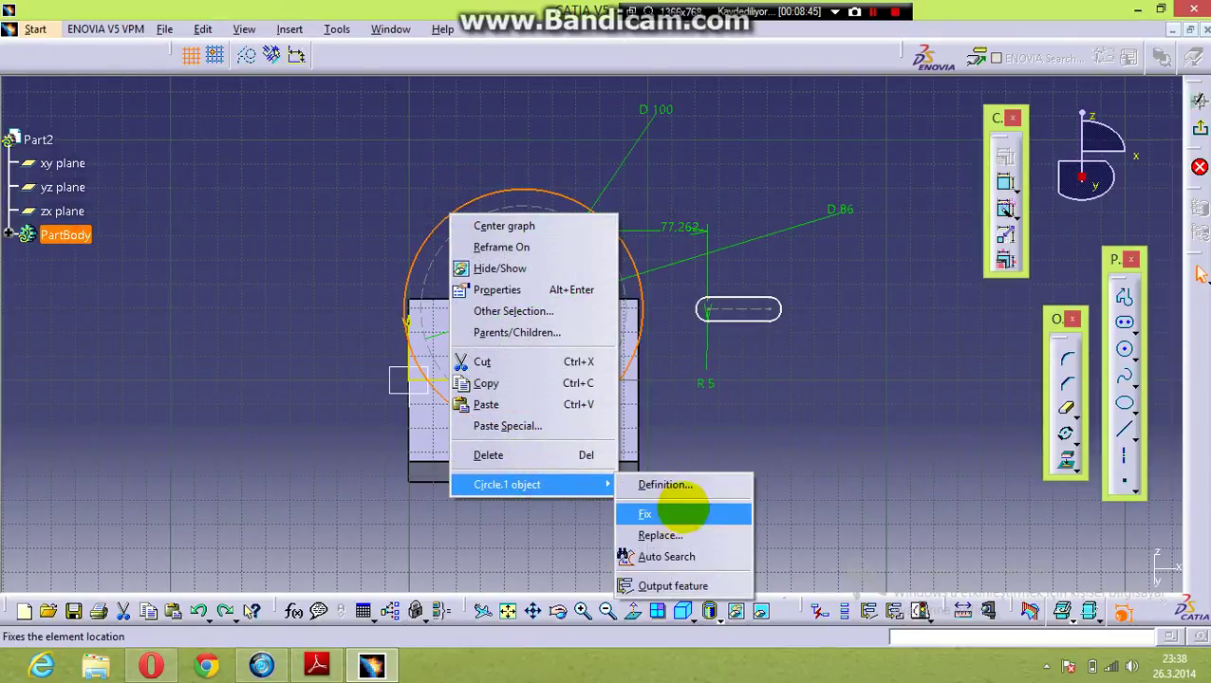
pyautogui.click(682, 515)
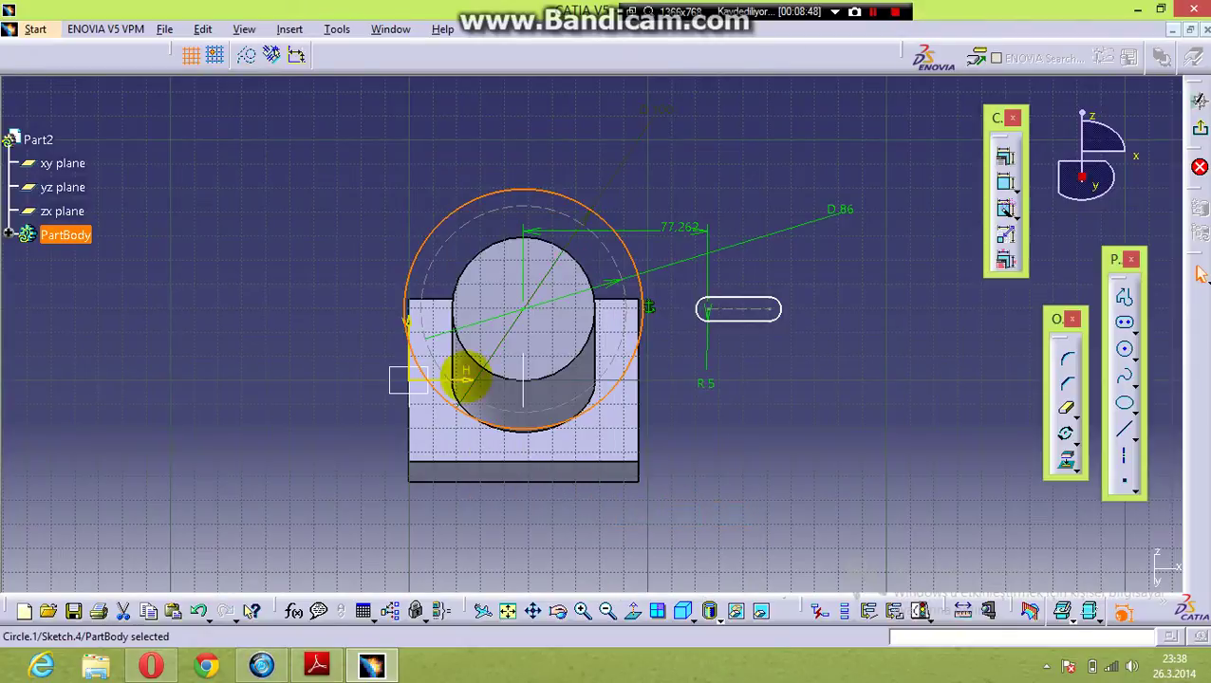
pyautogui.click(382, 216)
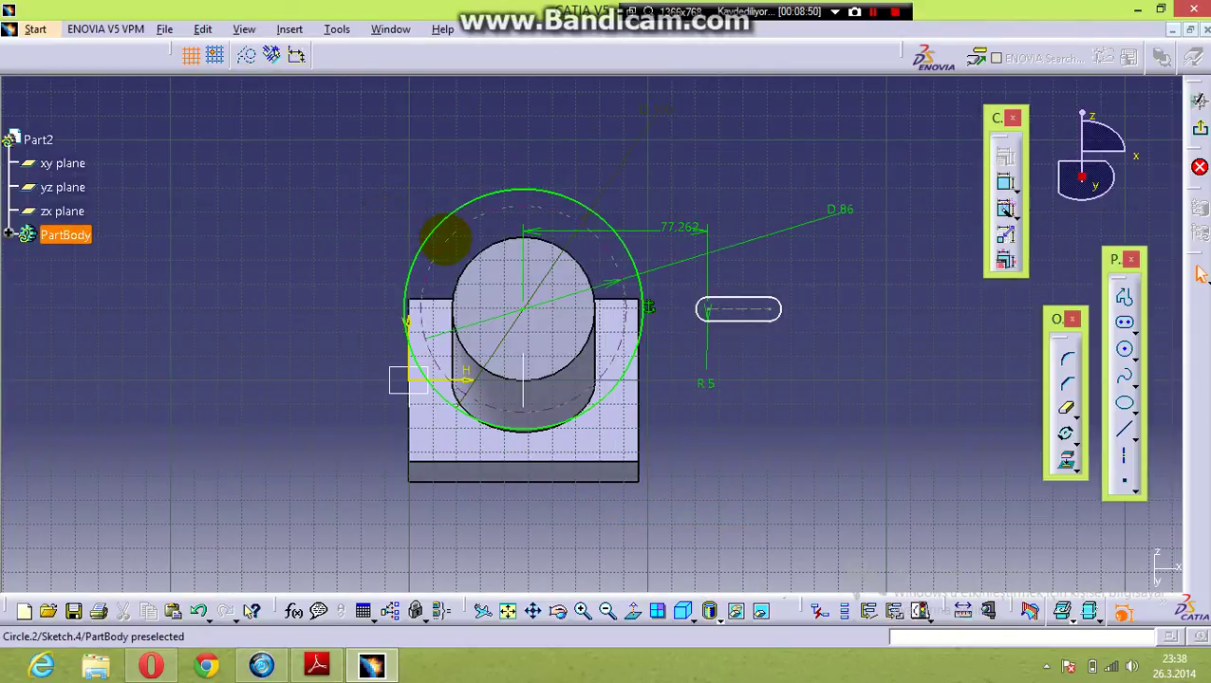
pyautogui.rightClick(446, 239)
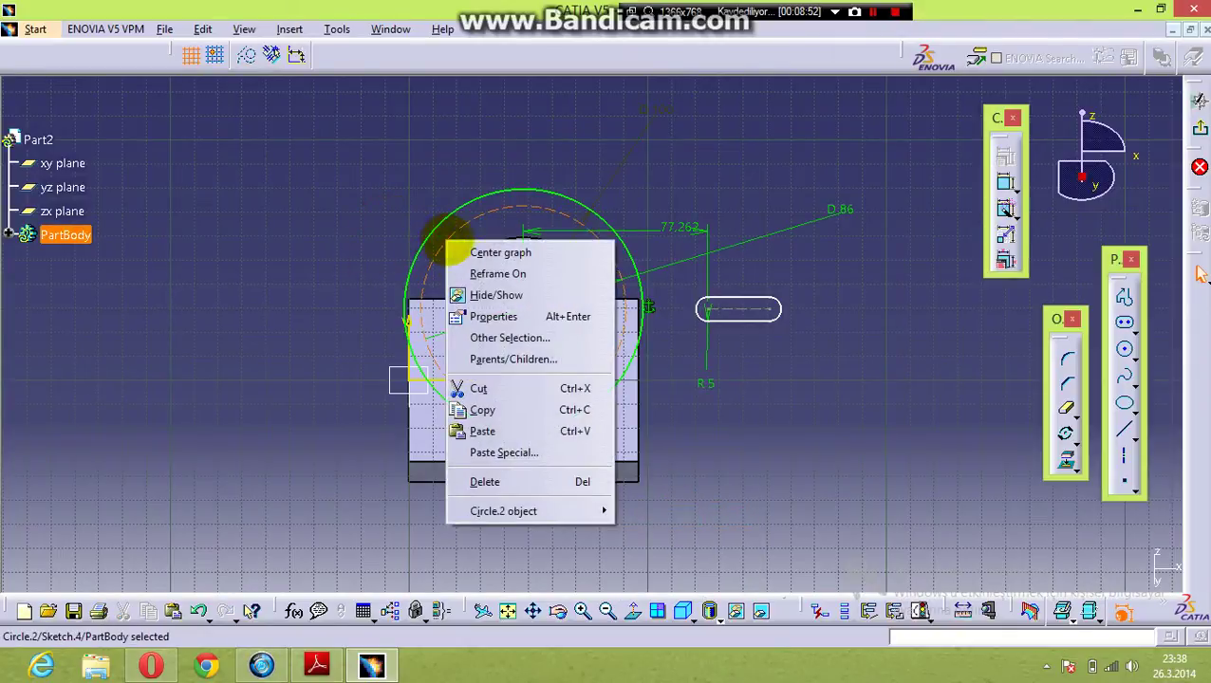
pyautogui.moveTo(526, 512)
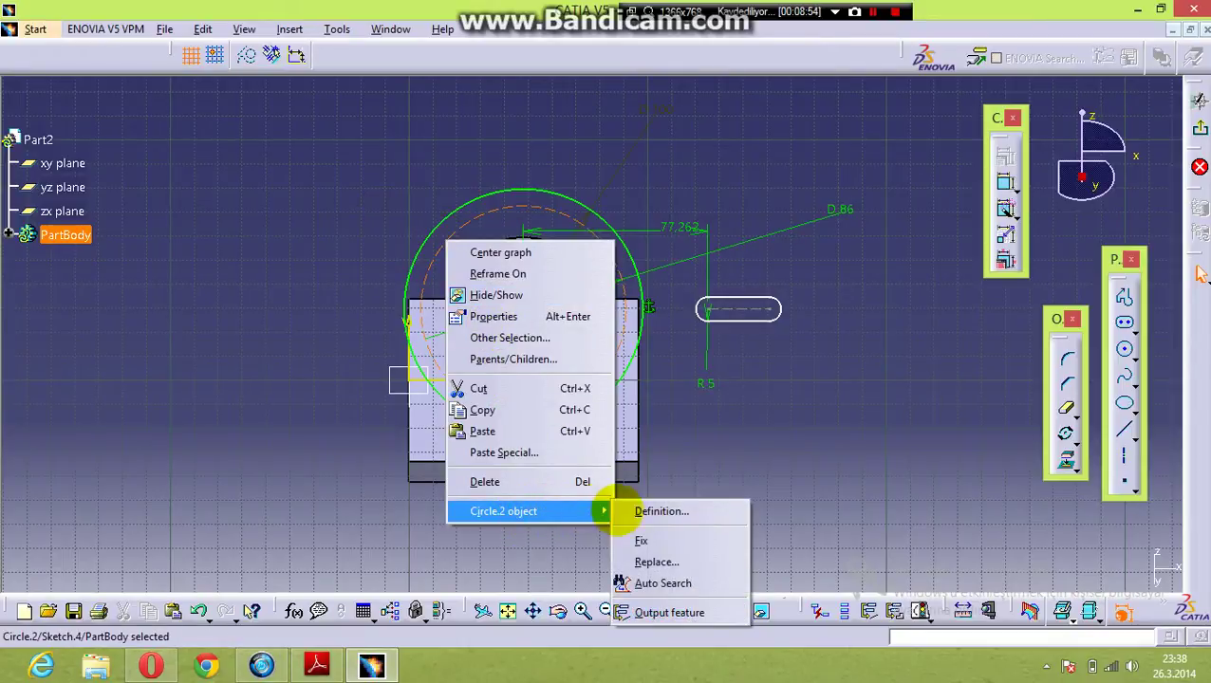
pyautogui.click(686, 540)
pyautogui.click(741, 492)
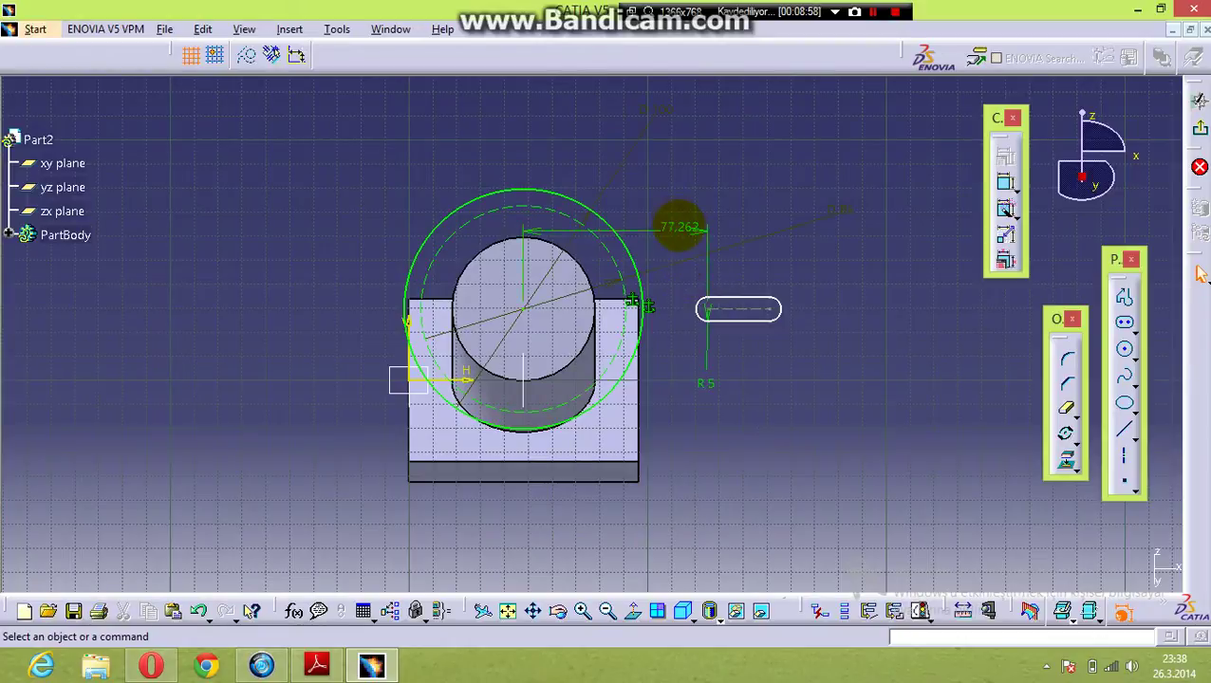
# Step: Set the horizontal distance between the fixed circles' centre and the elongated hole's nearer arc centre to 43 mm
pyautogui.doubleClick(679, 227)
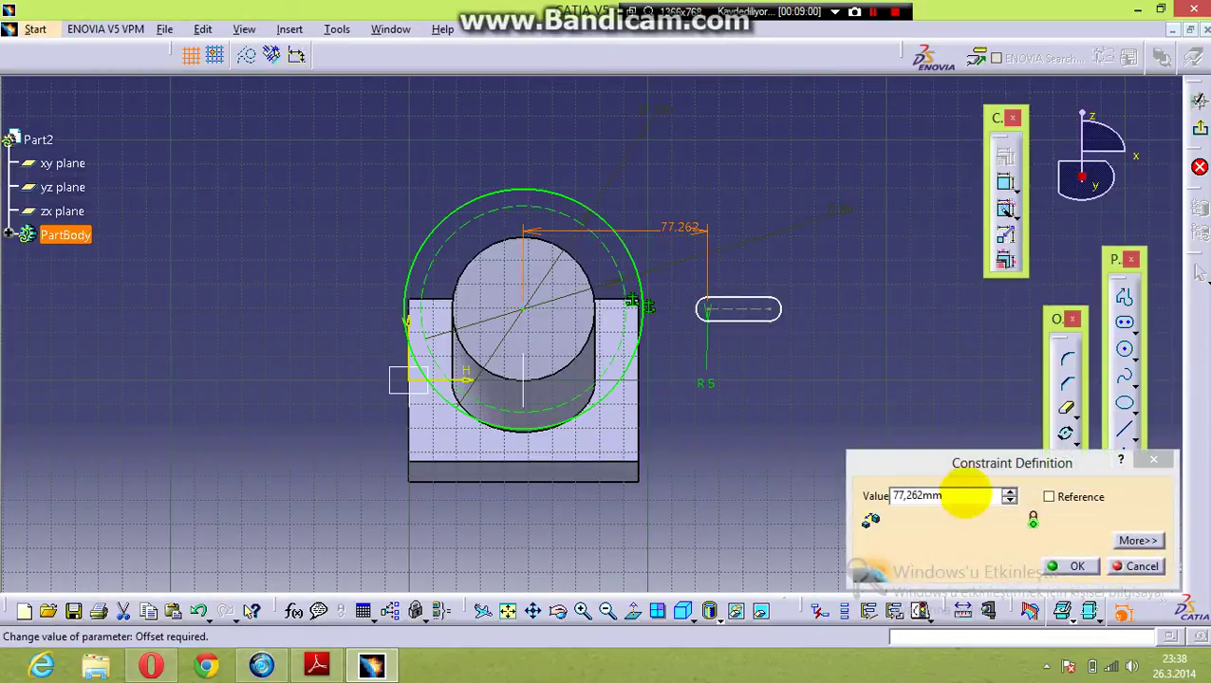
pyautogui.click(965, 496)
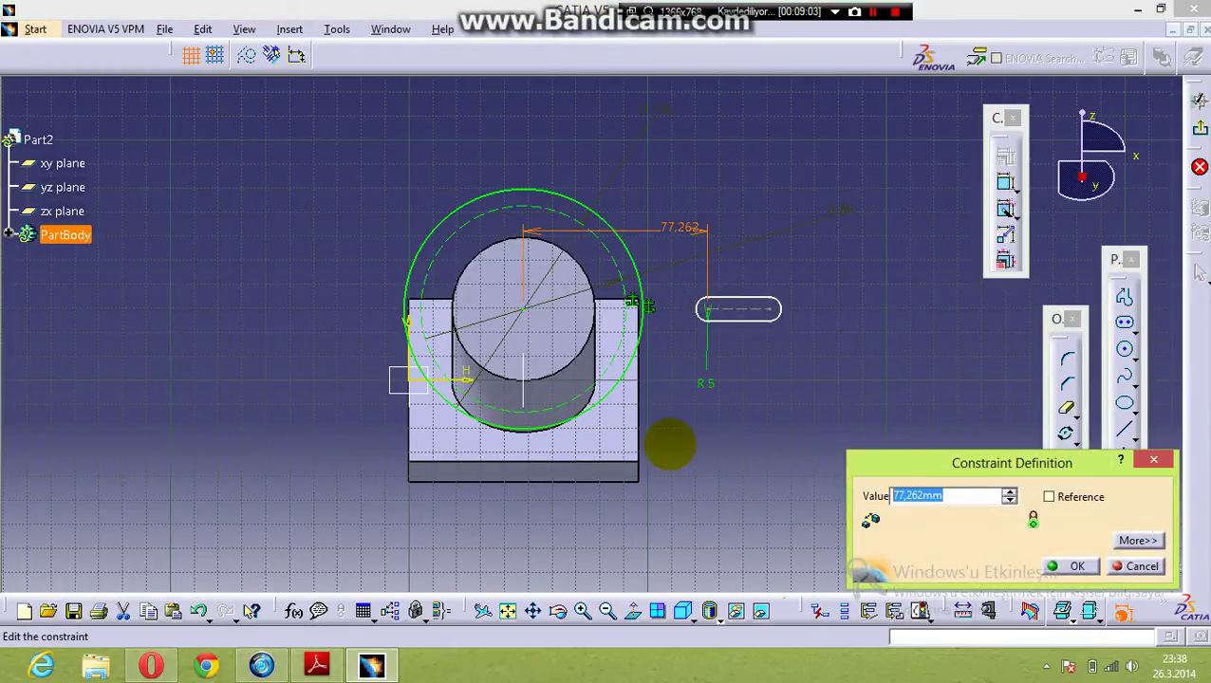
pyautogui.write('4')
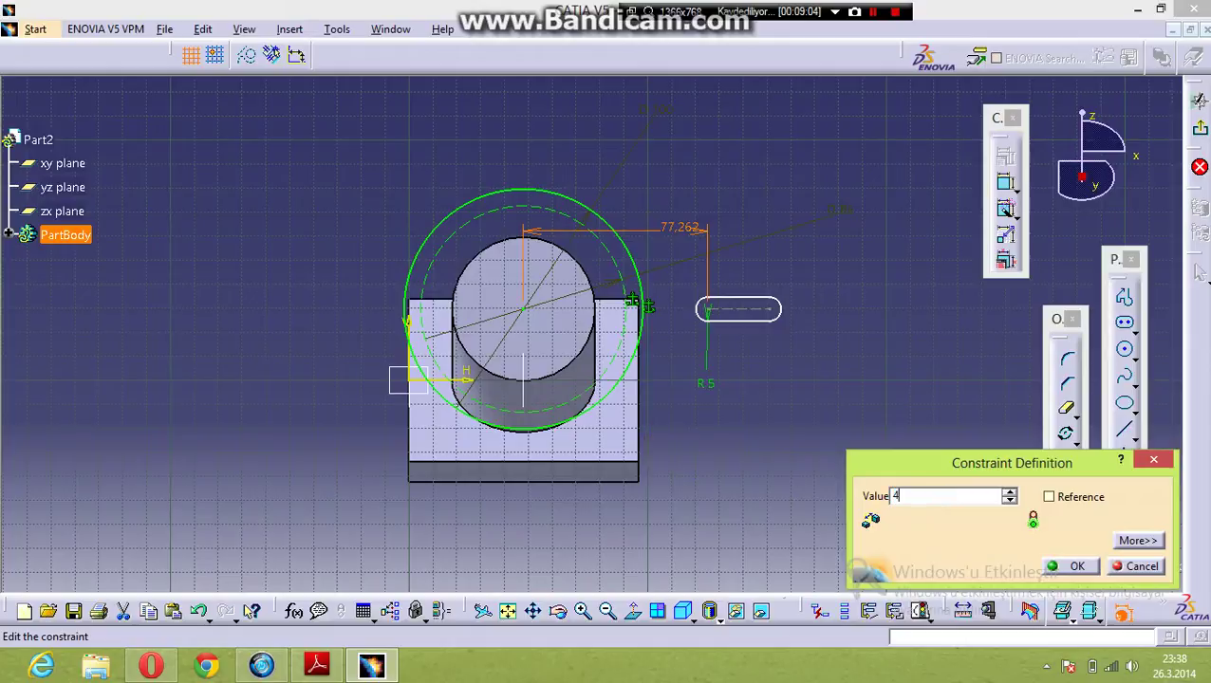
pyautogui.write('3mm')
pyautogui.press('Return')
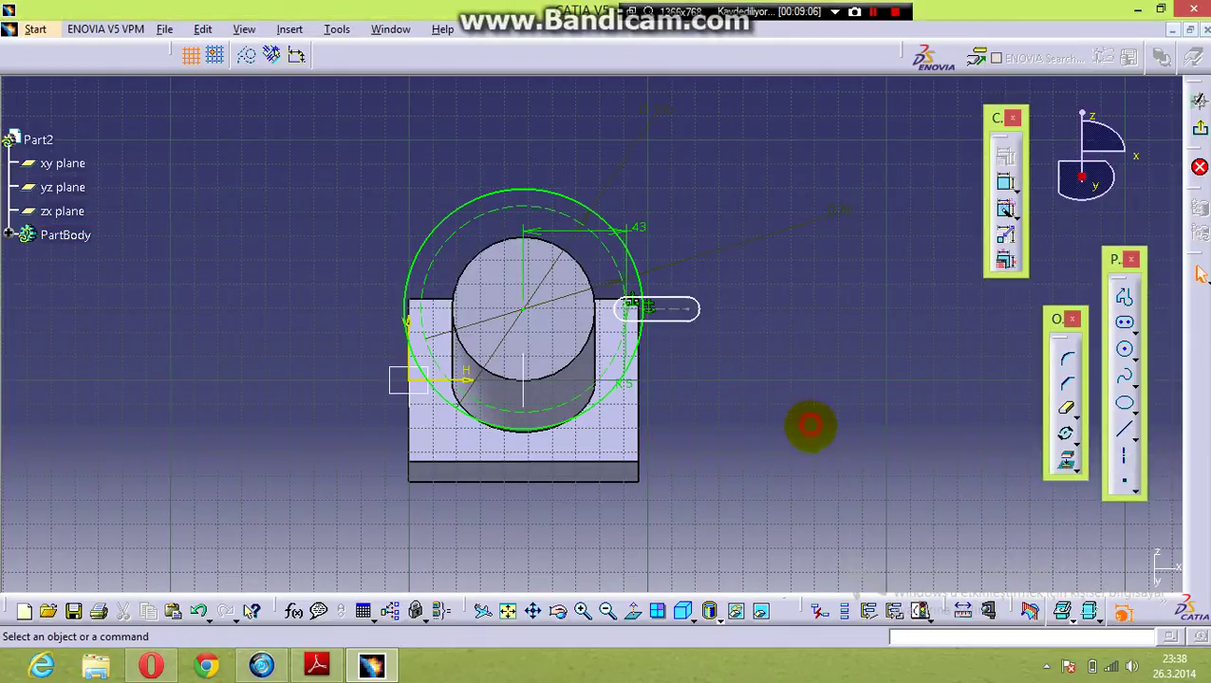
pyautogui.moveTo(804, 322)
pyautogui.mouseDown(button='middle')
pyautogui.moveTo(738, 205)
pyautogui.moveTo(854, 373)
pyautogui.moveTo(879, 475)
pyautogui.mouseUp(button='middle')
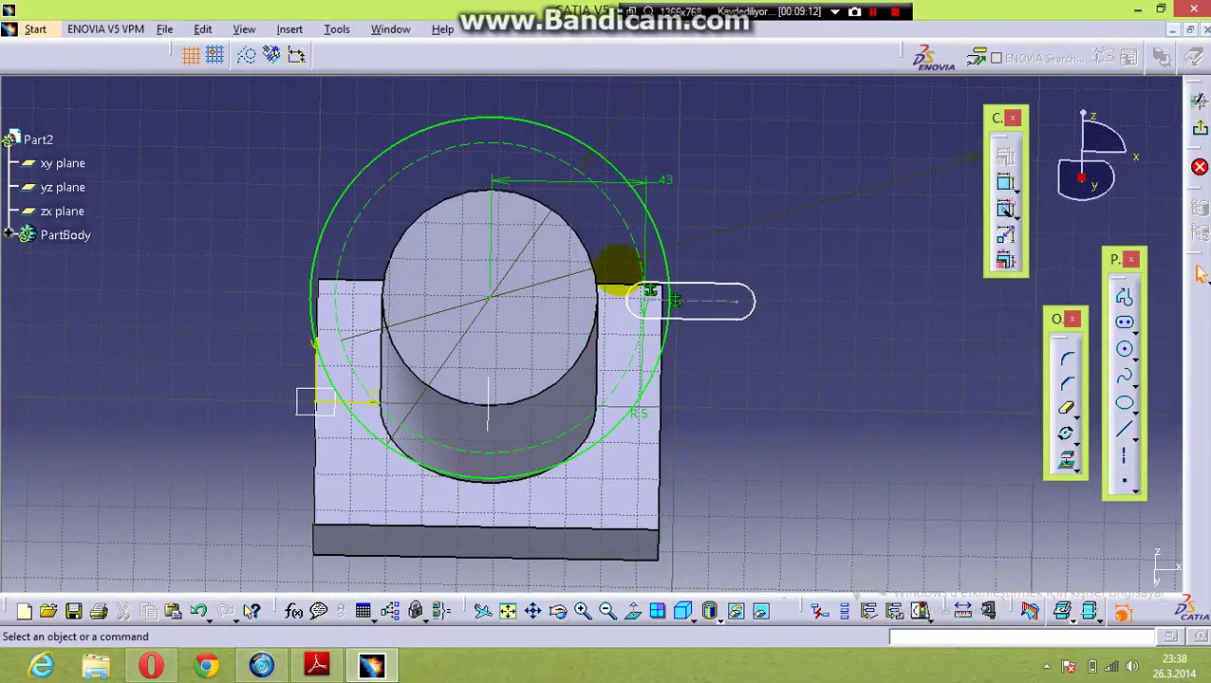
pyautogui.moveTo(614, 248); pyautogui.dragTo(792, 357)
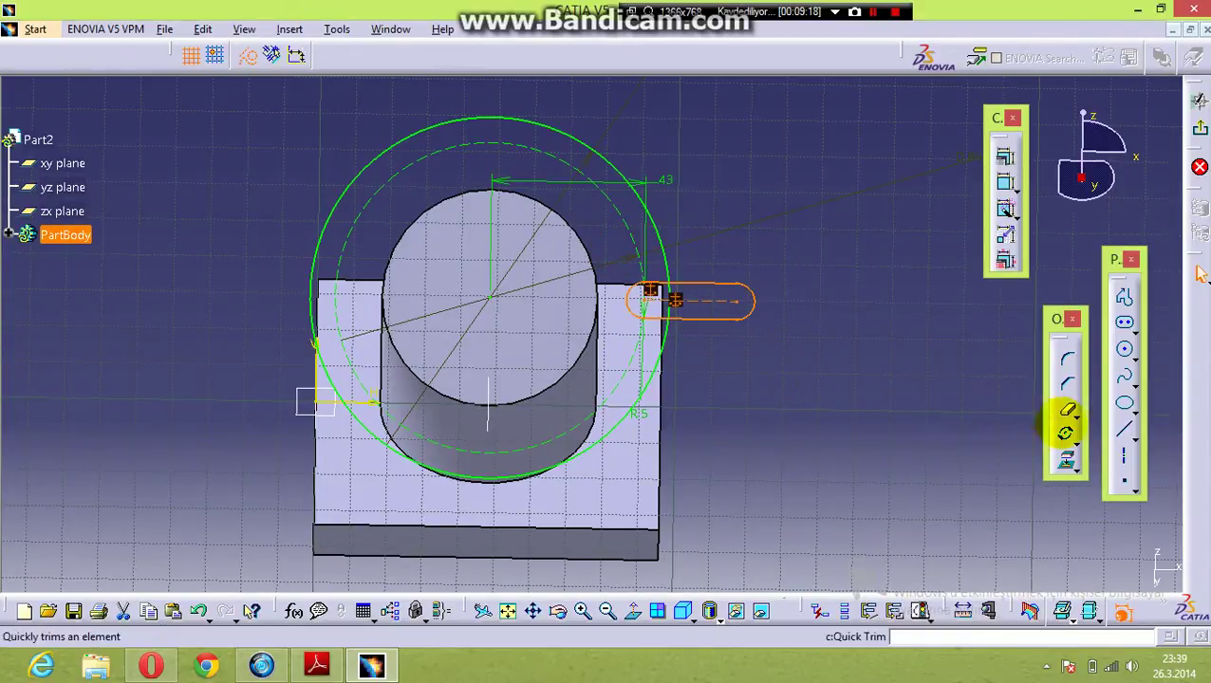
pyautogui.click(871, 384)
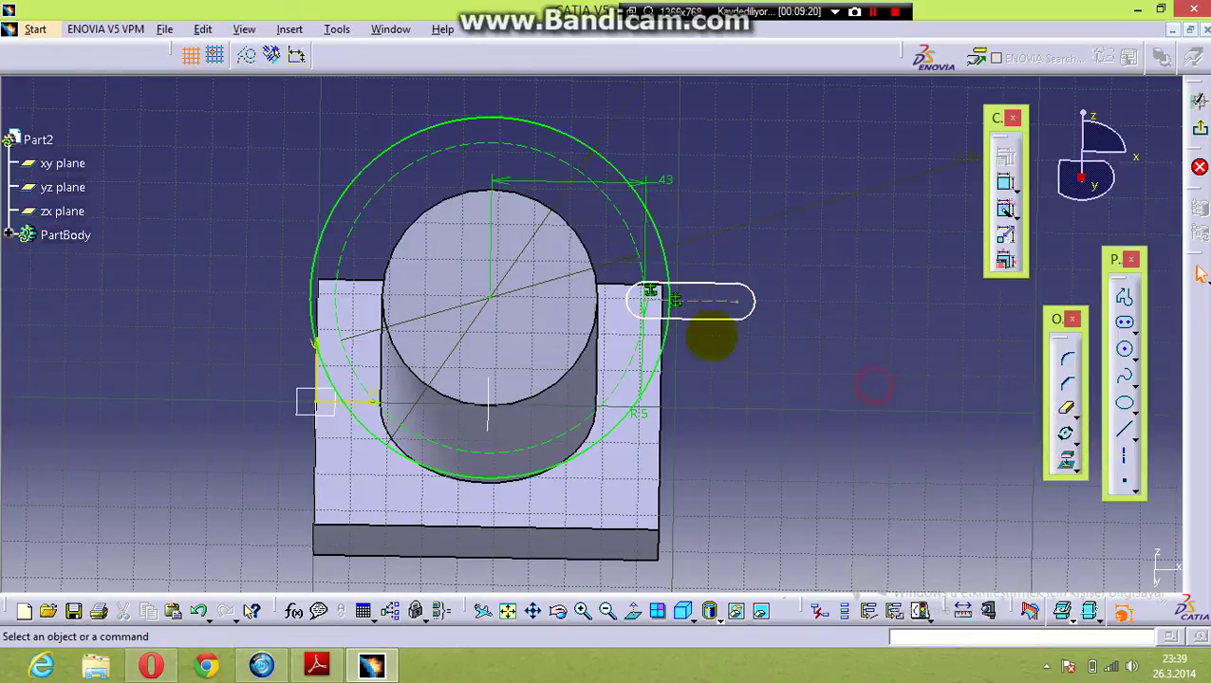
pyautogui.moveTo(608, 242); pyautogui.dragTo(814, 373)
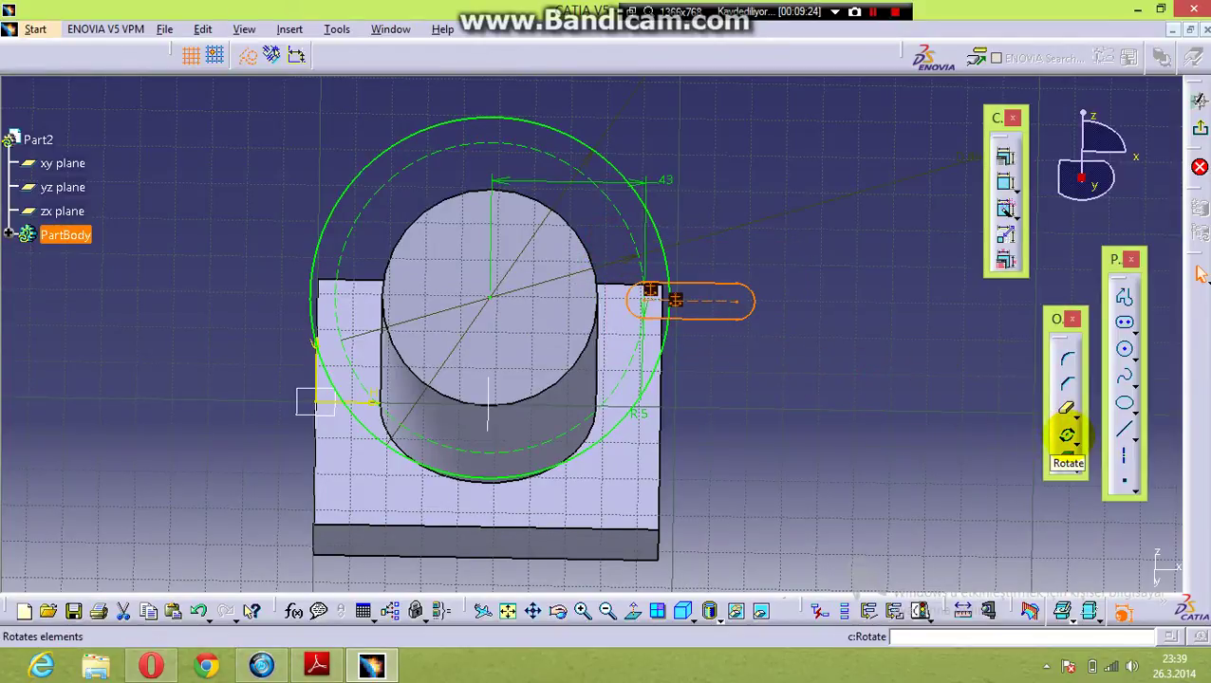
pyautogui.click(959, 400)
pyautogui.click(580, 232)
pyautogui.keyDown('ctrl'); pyautogui.click(707, 319); pyautogui.keyUp('ctrl')
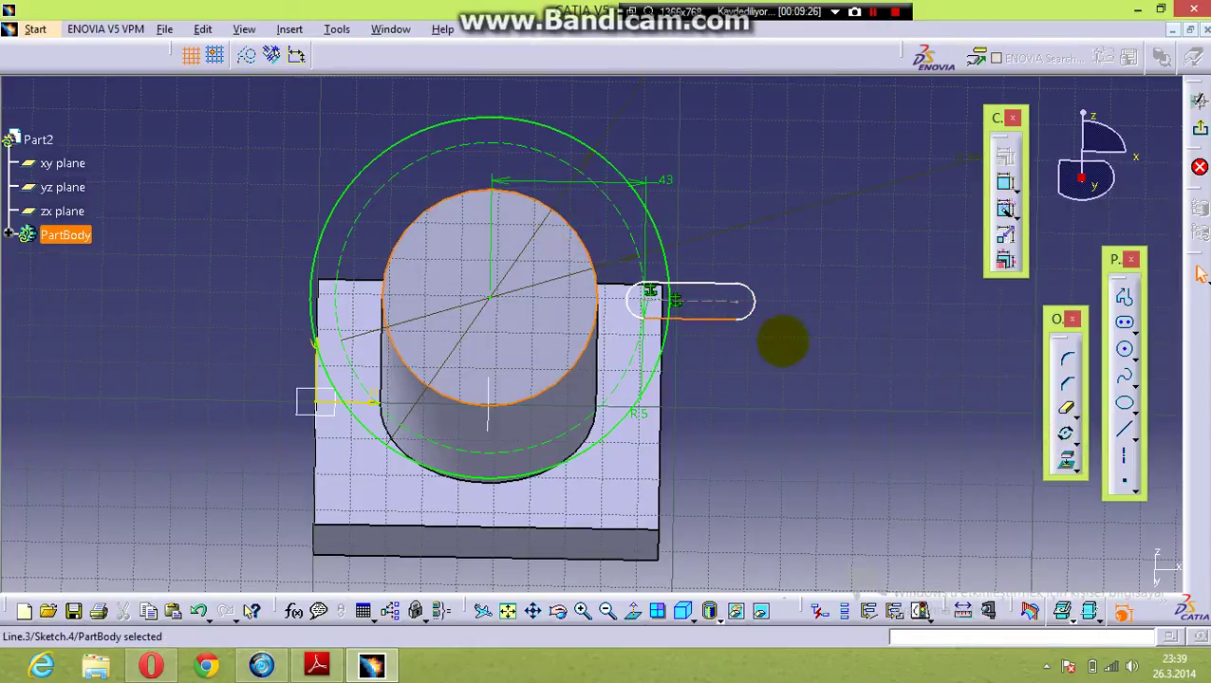
pyautogui.click(787, 344)
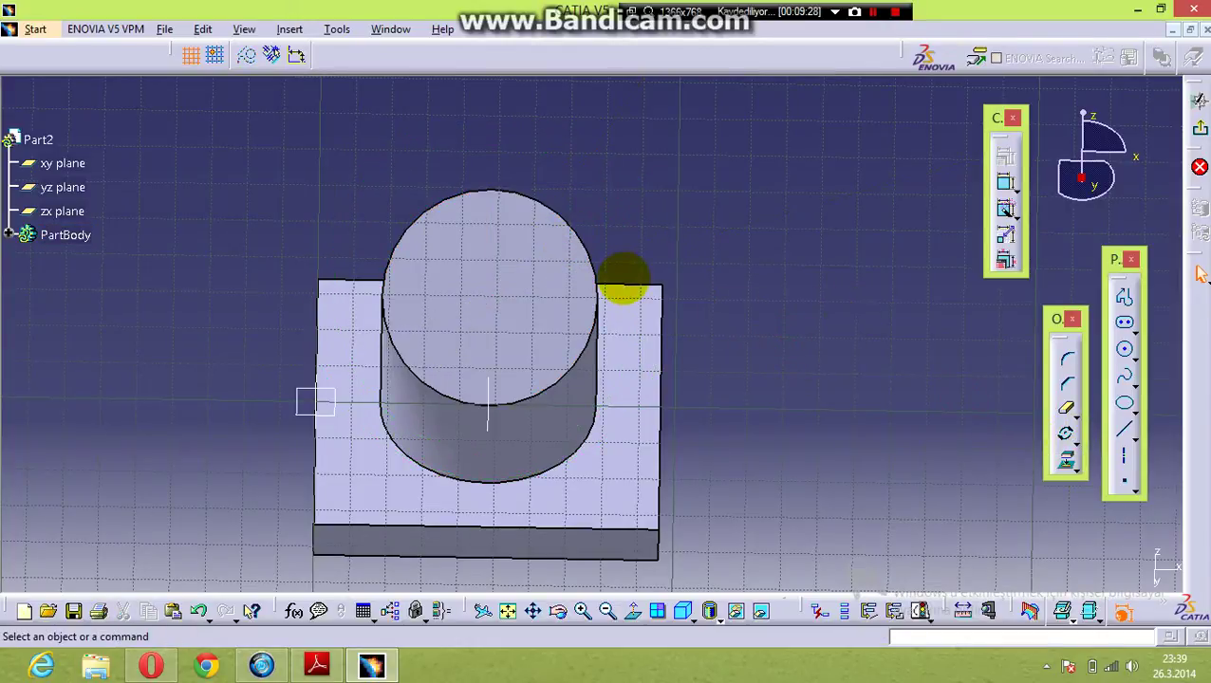
# Step: Set the horizontal offset between the flange circle's centre and the elongated hole's nearer end-arc centre to 43 mm
pyautogui.click(624, 284)
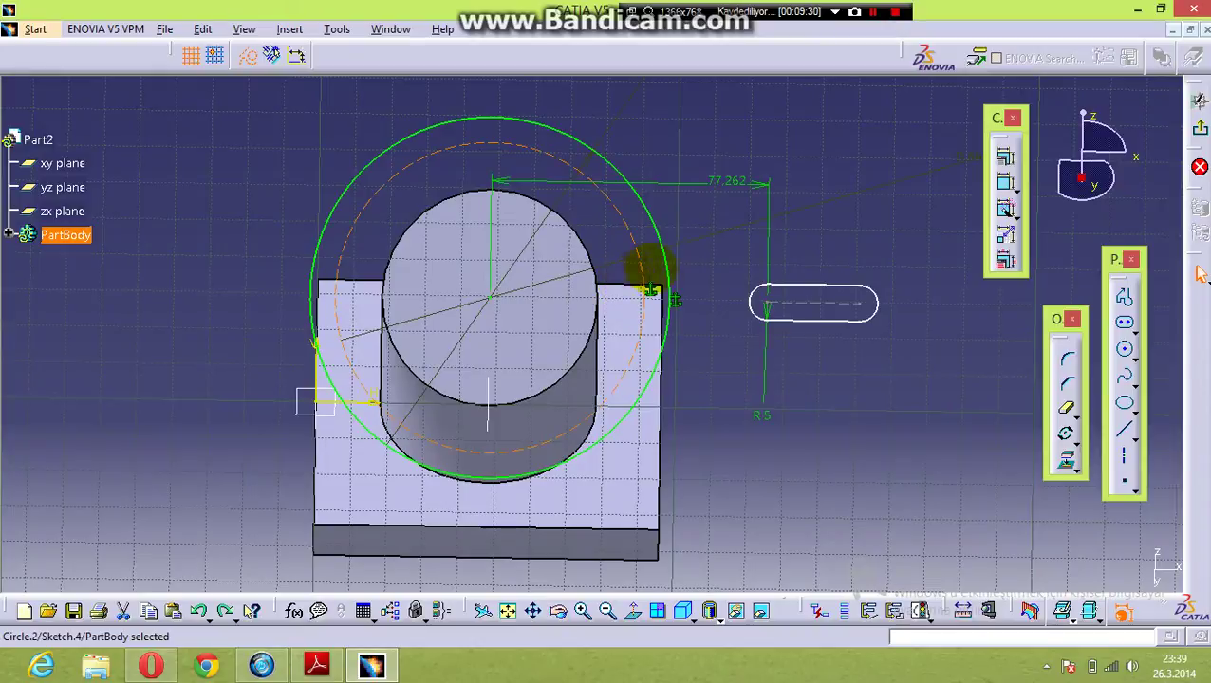
pyautogui.click(726, 341)
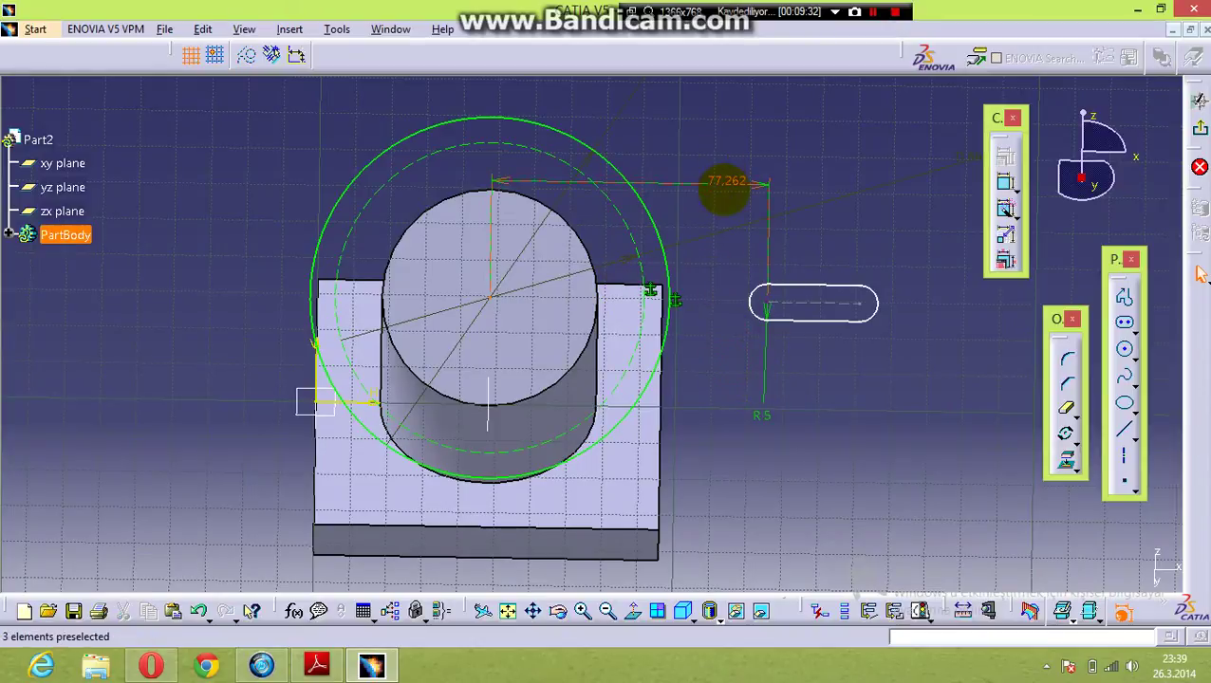
pyautogui.doubleClick(726, 183)
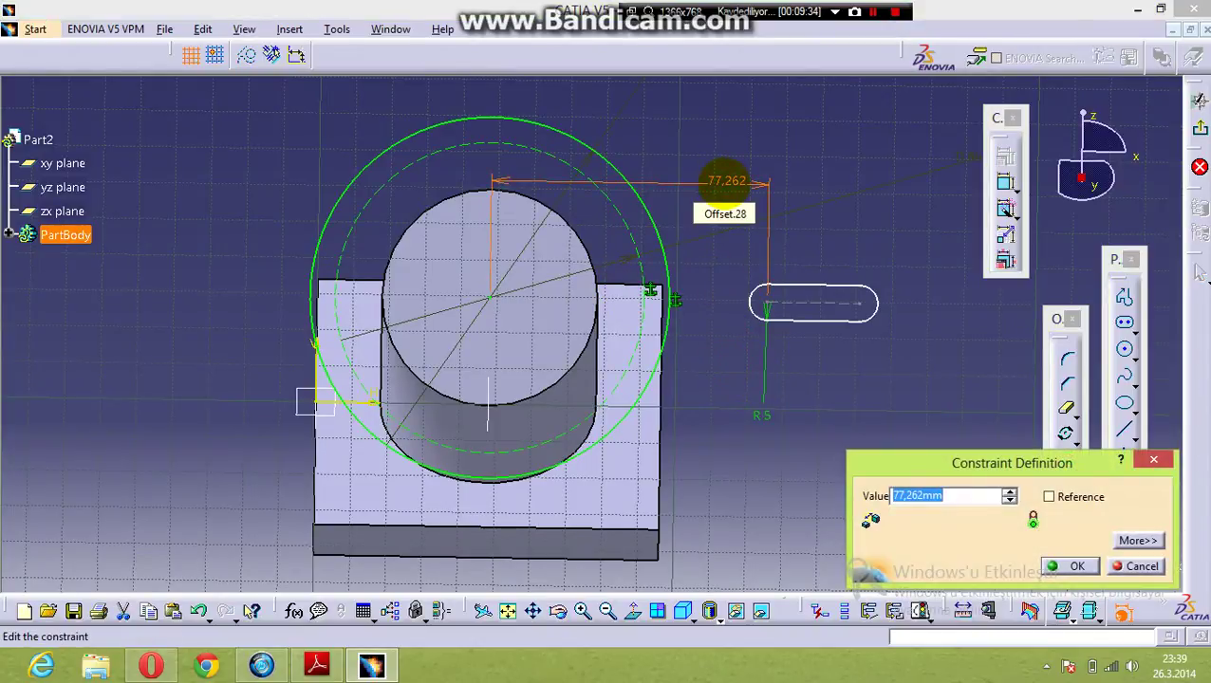
pyautogui.write('43')
pyautogui.press('Return')
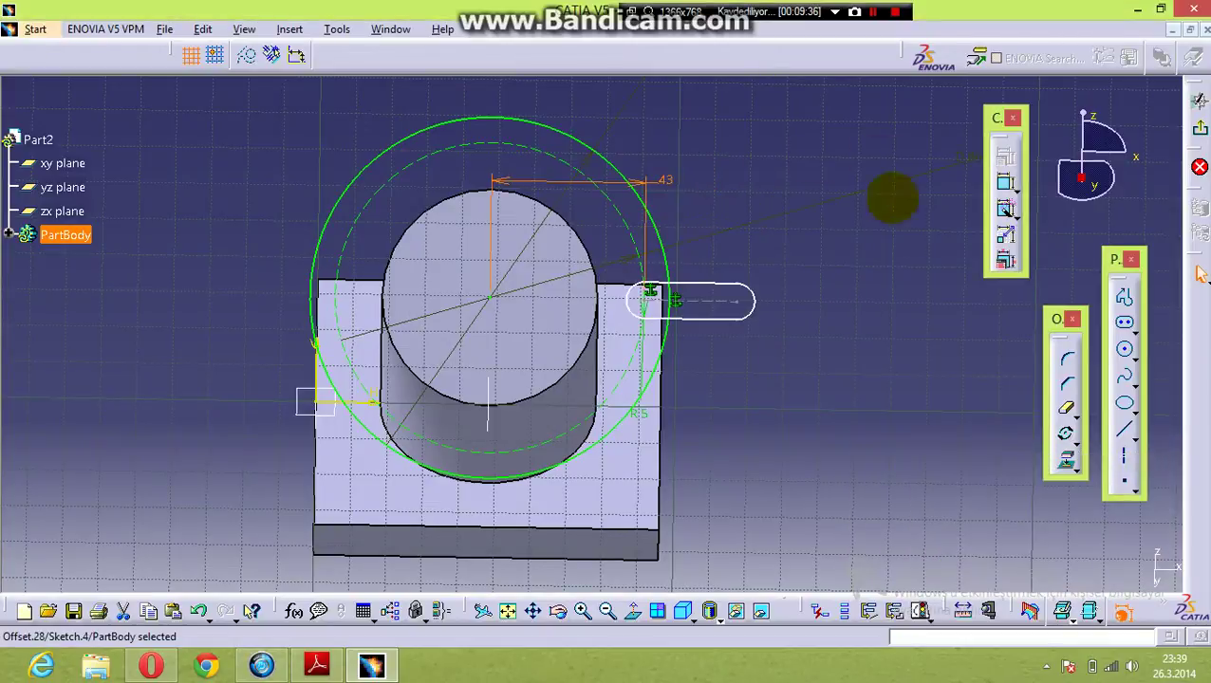
pyautogui.click(897, 262)
# Step: Rotate the elongated hole profile in duplicate mode with 3 instances, using the flange circle's centre as the rotation centre
pyautogui.moveTo(589, 226); pyautogui.dragTo(792, 353)
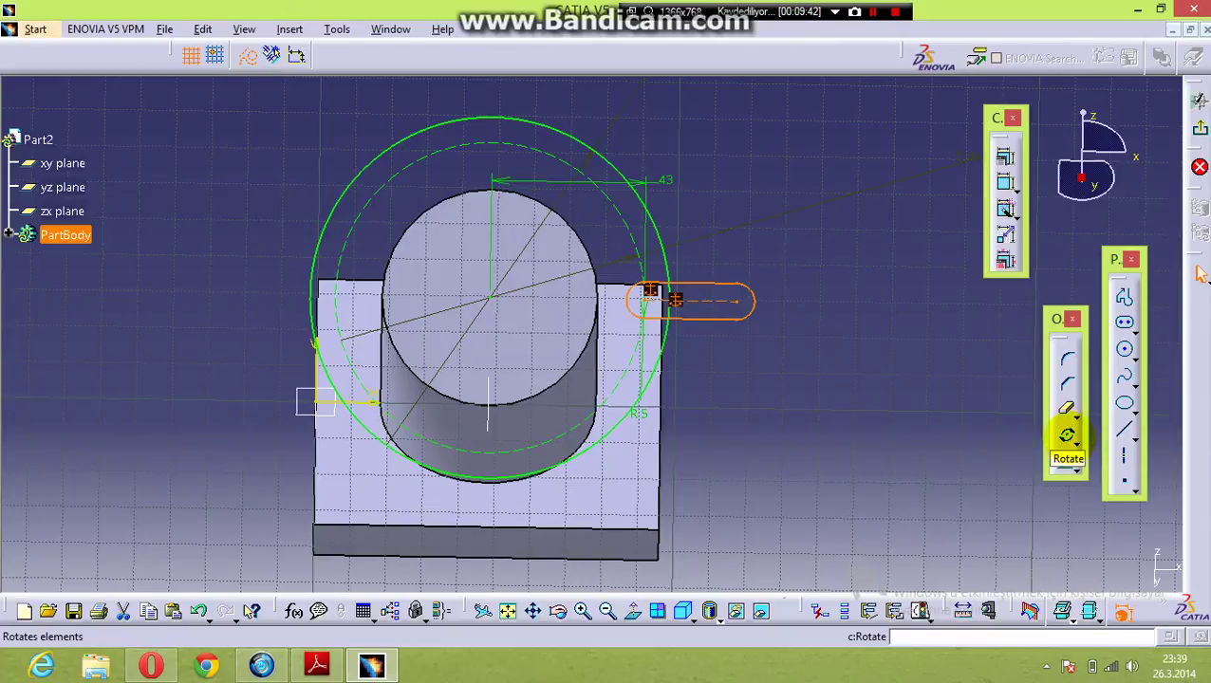
pyautogui.click(1067, 435)
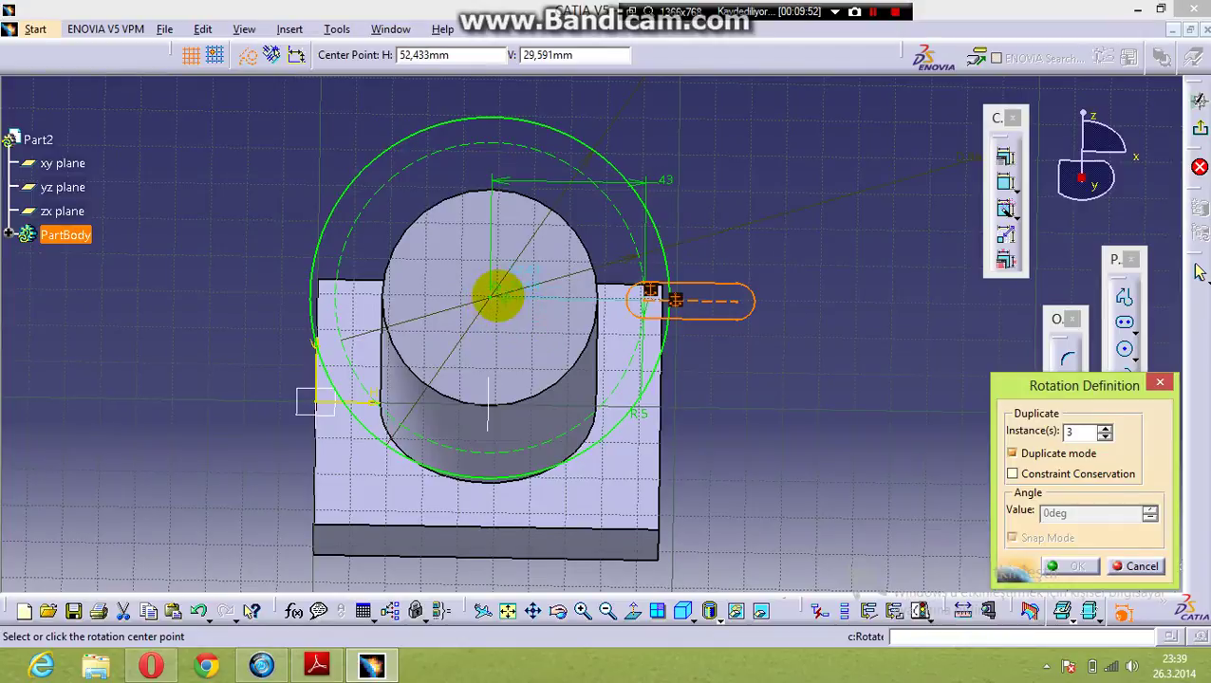
pyautogui.click(491, 297)
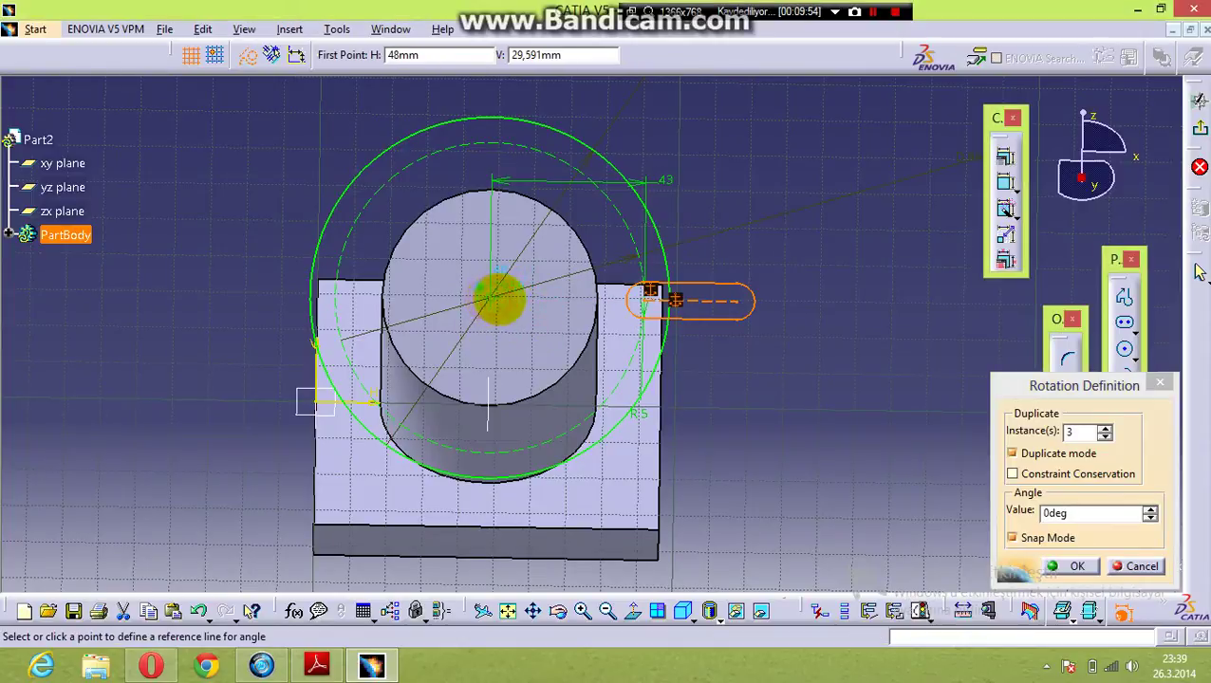